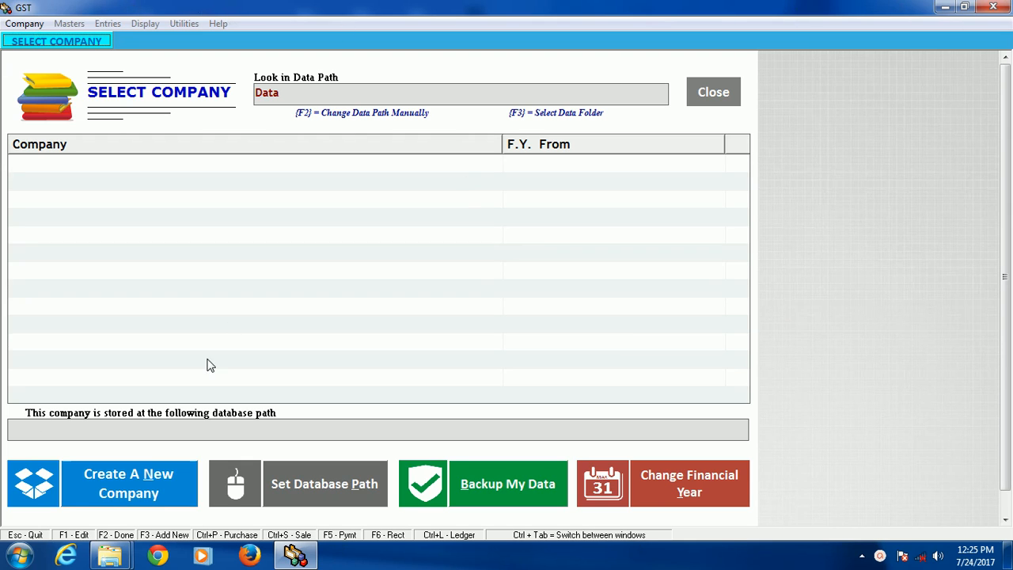
Step: Start creating a new company and enter My Co. Name as the company name
{"action": "left_click", "coordinate": [146, 483]}
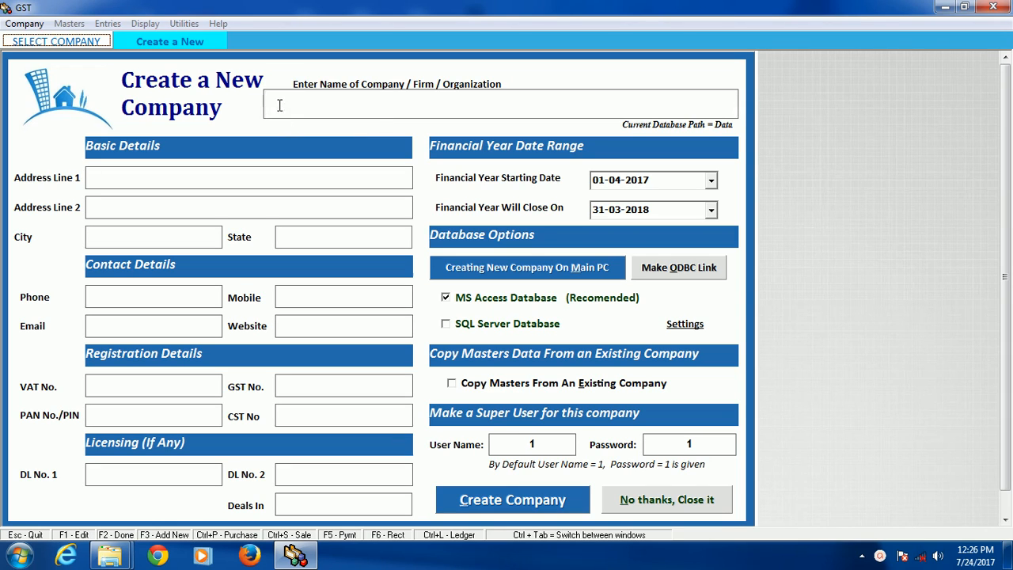
{"action": "type", "text": "My Co"}
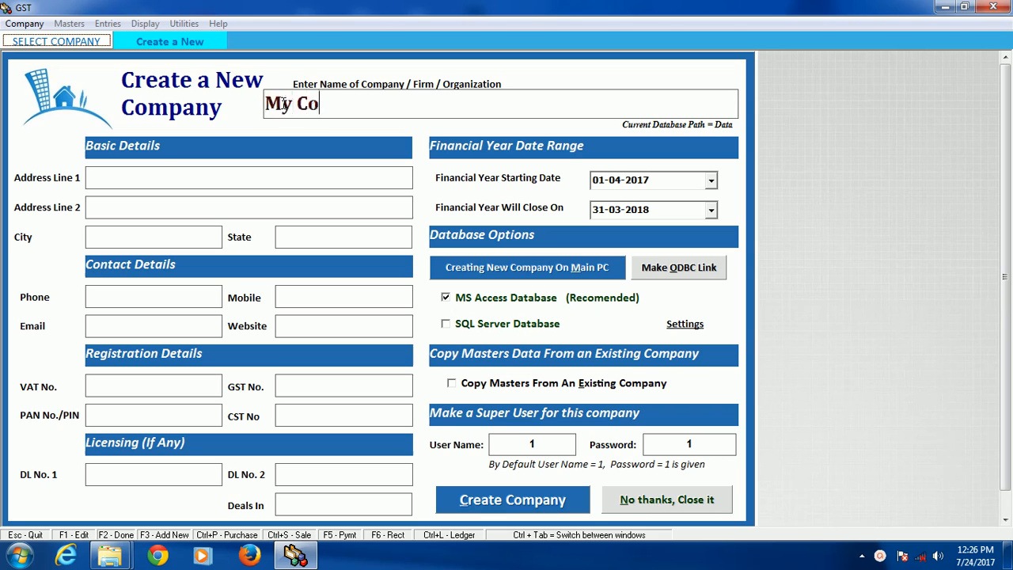
{"action": "type", "text": ". Name"}
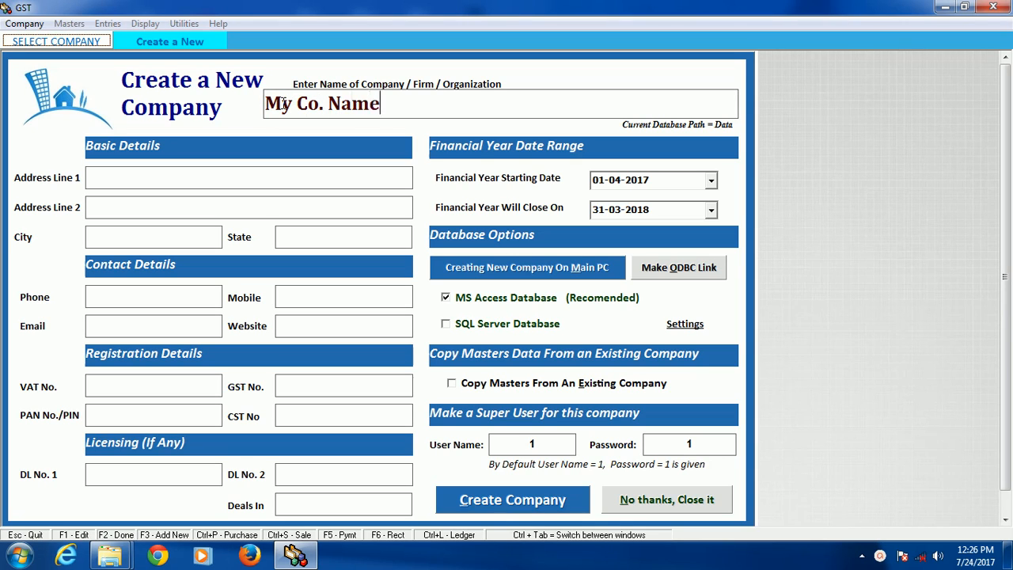
Step: Fill in both address lines of the new company with placeholder address text
{"action": "key", "text": "Tab"}
{"action": "type", "text": "Adresssssss 1  2  3"}
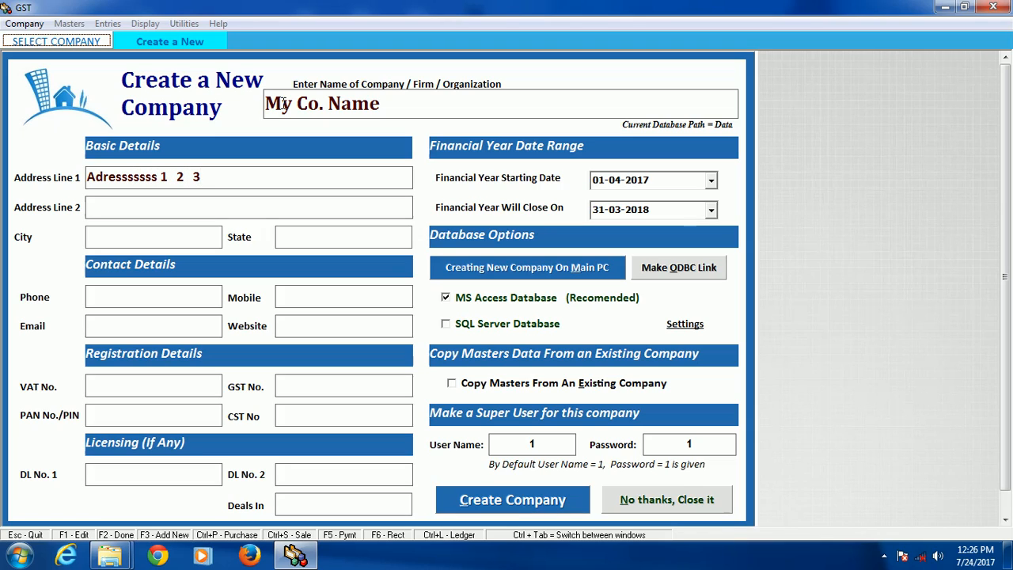
{"action": "type", "text": " adresss"}
{"action": "key", "text": "Tab"}
{"action": "type", "text": "adreee"}
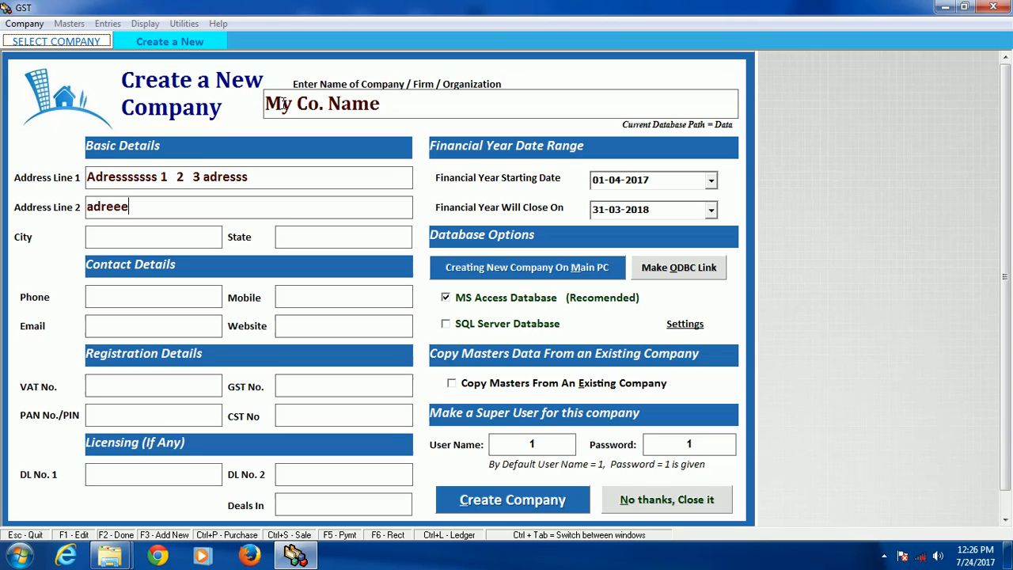
{"action": "type", "text": "sssssssssssssss"}
{"action": "type", "text": "city"}
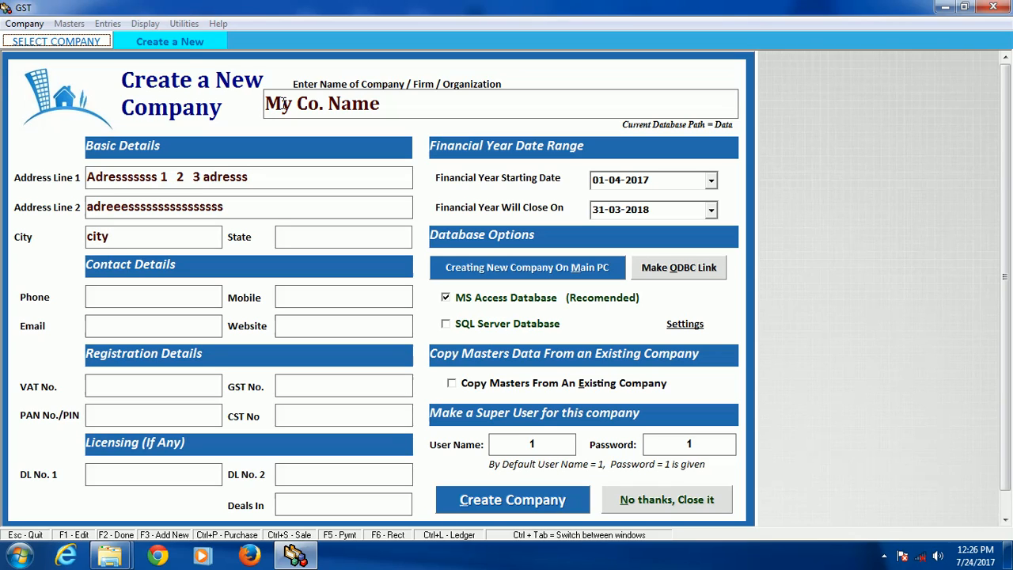
Step: Enter "city" as the company's city and Gujrat as its state
{"action": "key", "text": "Tab"}
{"action": "type", "text": "Gujrat"}
Step: Enter the company's mobile number and phone number in the contact details
{"action": "key", "text": "Tab"}
{"action": "type", "text": "9876543210"}
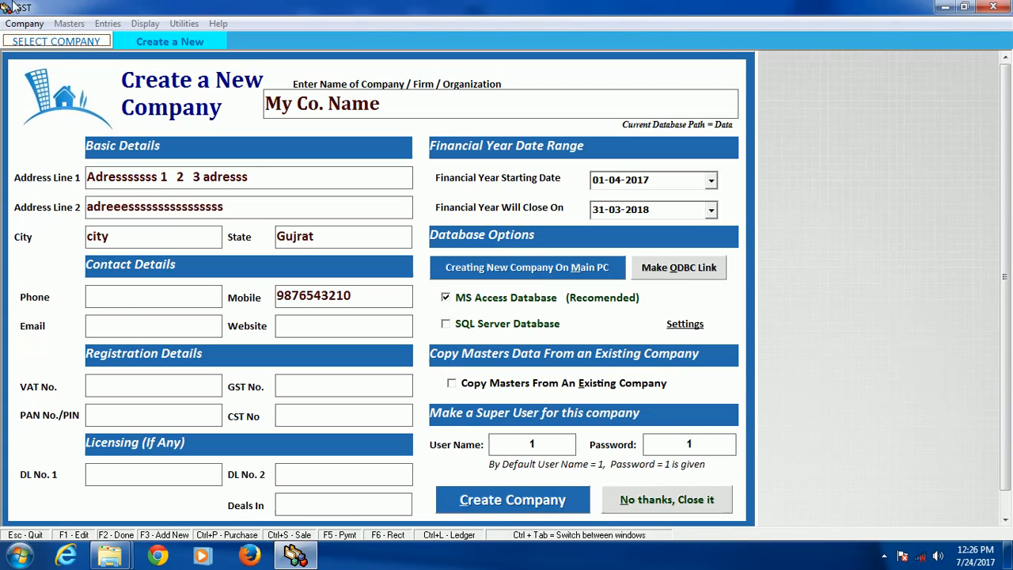
{"action": "left_click", "coordinate": [157, 298]}
{"action": "type", "text": "12345678"}
Step: Enter the company's GST number in the registration details and dismiss the Windows color scheme prompt
{"action": "key", "text": "Tab"}
{"action": "key", "text": "Tab"}
{"action": "key", "text": "Tab"}
{"action": "key", "text": "Tab"}
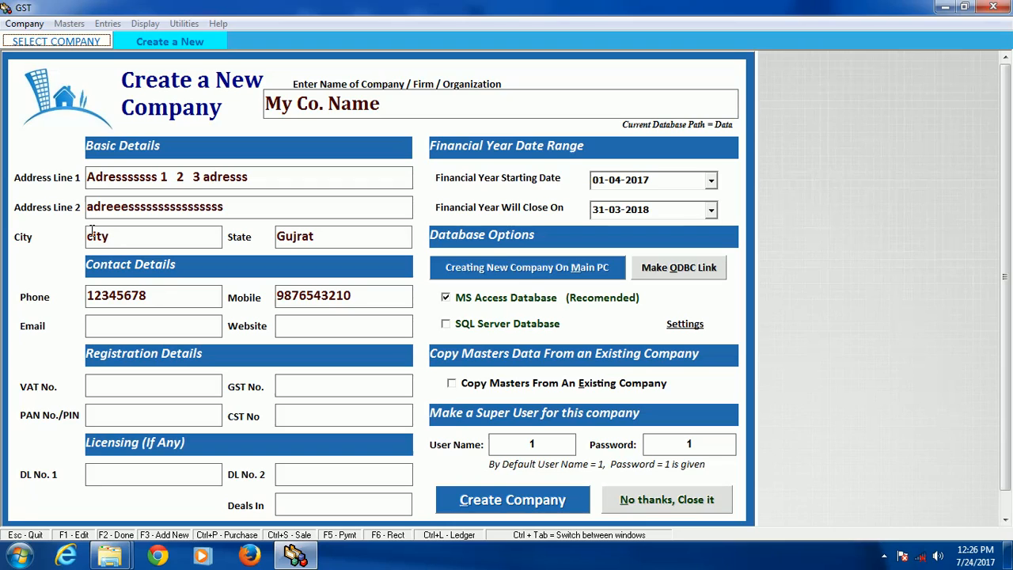
{"action": "left_click", "coordinate": [300, 386]}
{"action": "type", "text": "012345678"}
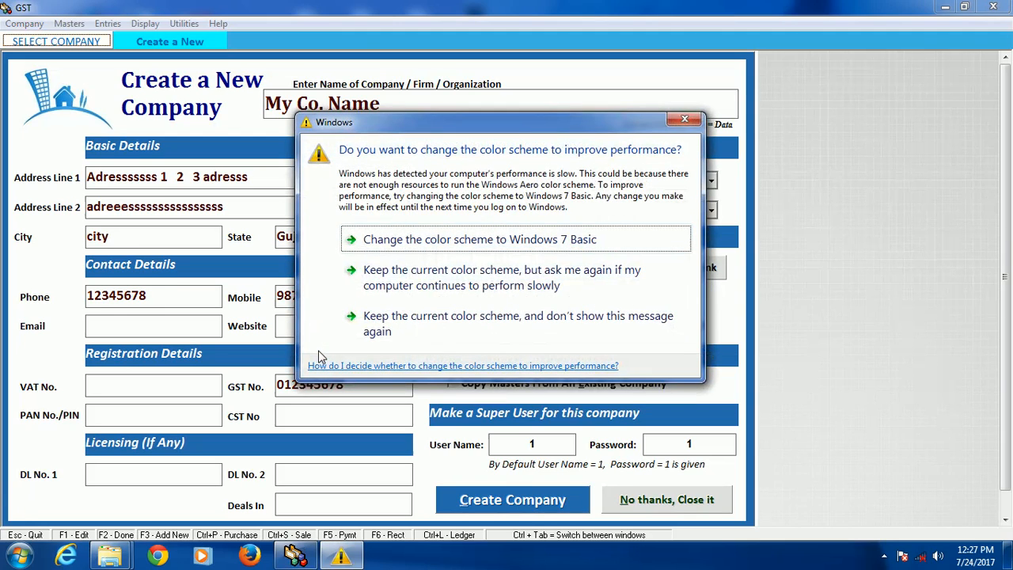
{"action": "left_click", "coordinate": [685, 123]}
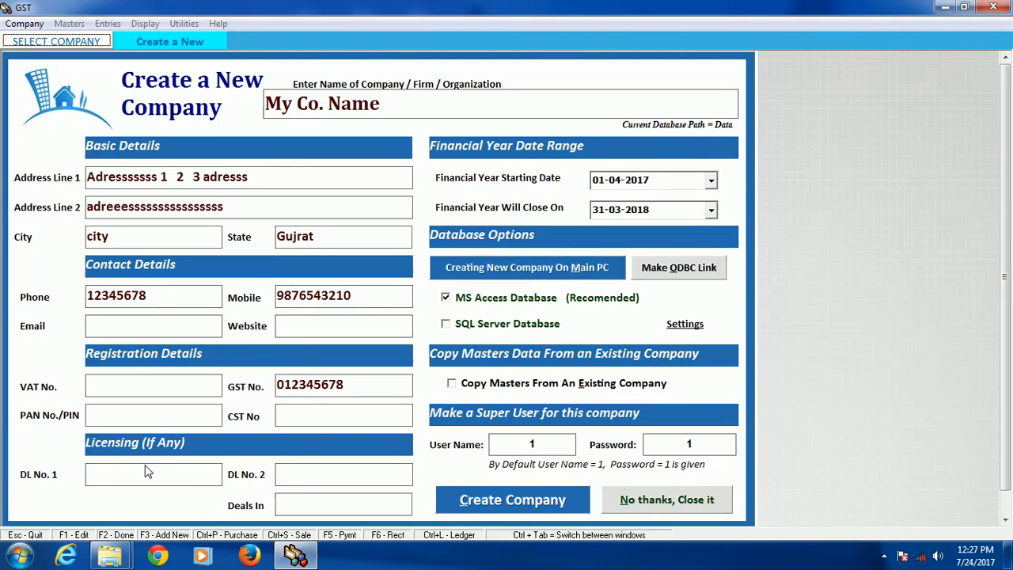
{"action": "left_click", "coordinate": [322, 472]}
{"action": "left_click", "coordinate": [293, 472]}
{"action": "left_click", "coordinate": [180, 476]}
{"action": "left_click", "coordinate": [339, 474]}
{"action": "left_click", "coordinate": [641, 180]}
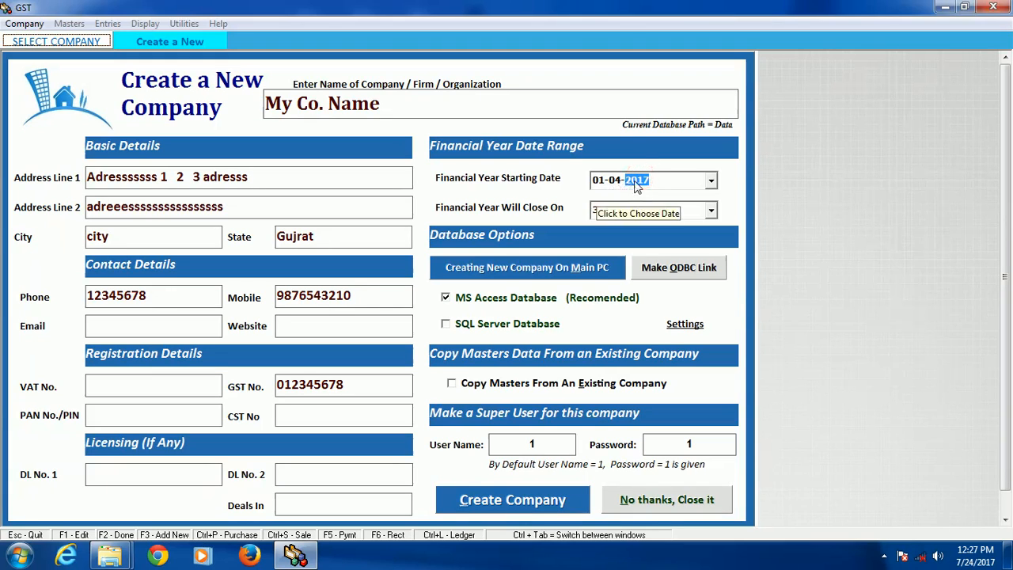
{"action": "left_click", "coordinate": [641, 210]}
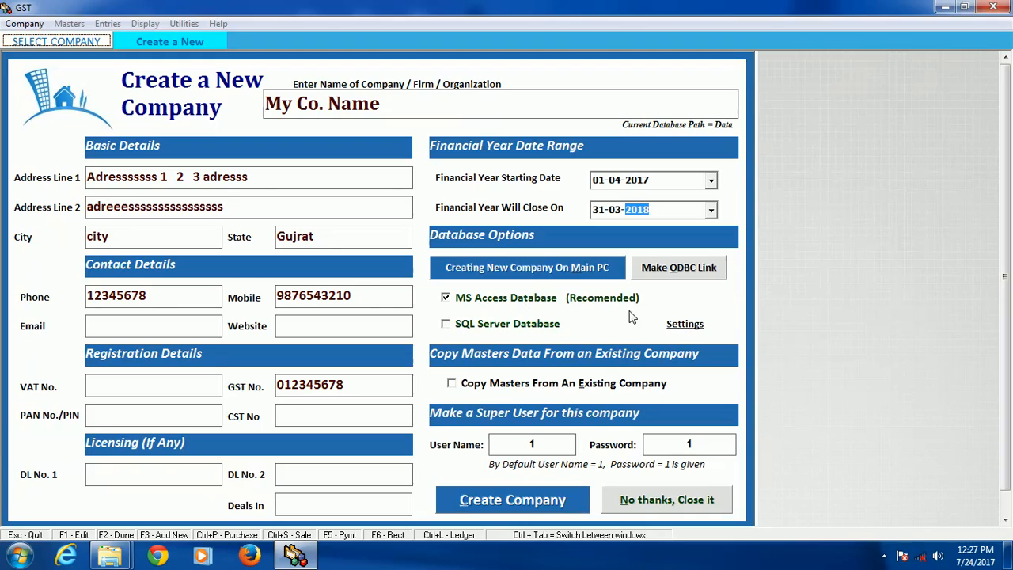
Step: Create the company with the default super user and acknowledge the message
{"action": "left_click", "coordinate": [532, 444]}
{"action": "left_click", "coordinate": [529, 509]}
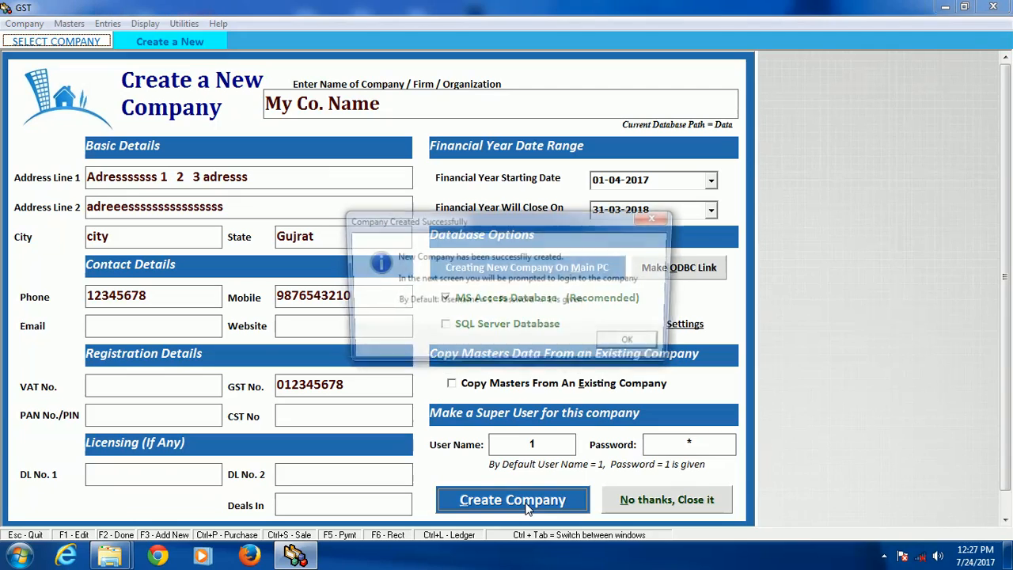
{"action": "left_click", "coordinate": [631, 344]}
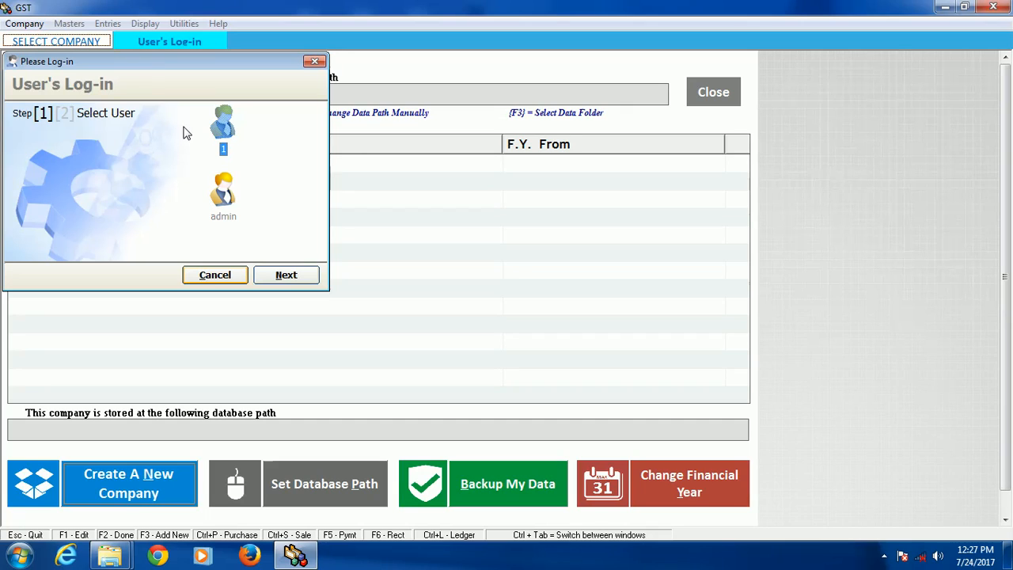
Step: Open My Co. Name and log in as user 1 with the account password
{"action": "left_click", "coordinate": [280, 273]}
{"action": "left_click", "coordinate": [281, 273]}
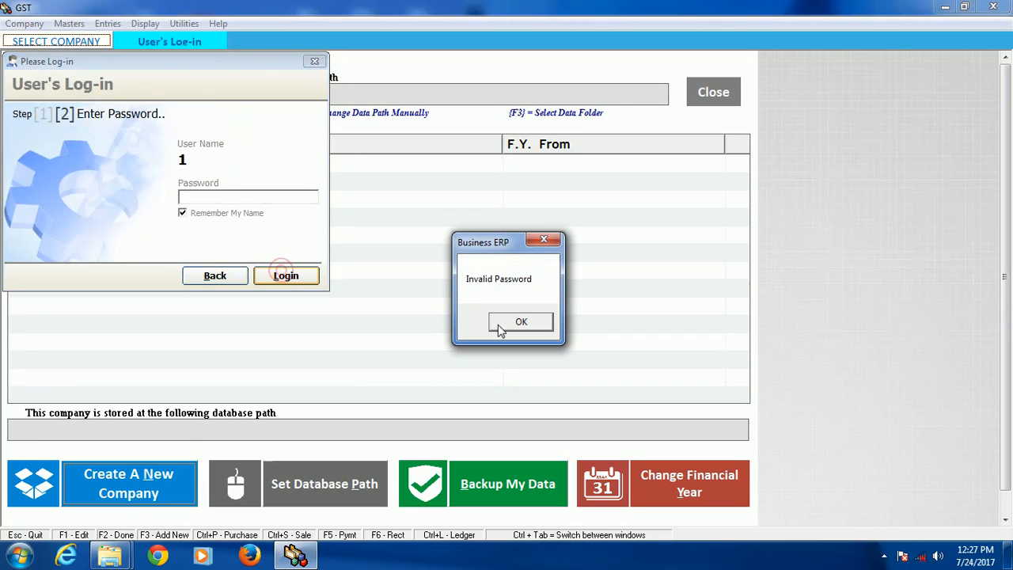
{"action": "left_click", "coordinate": [500, 326]}
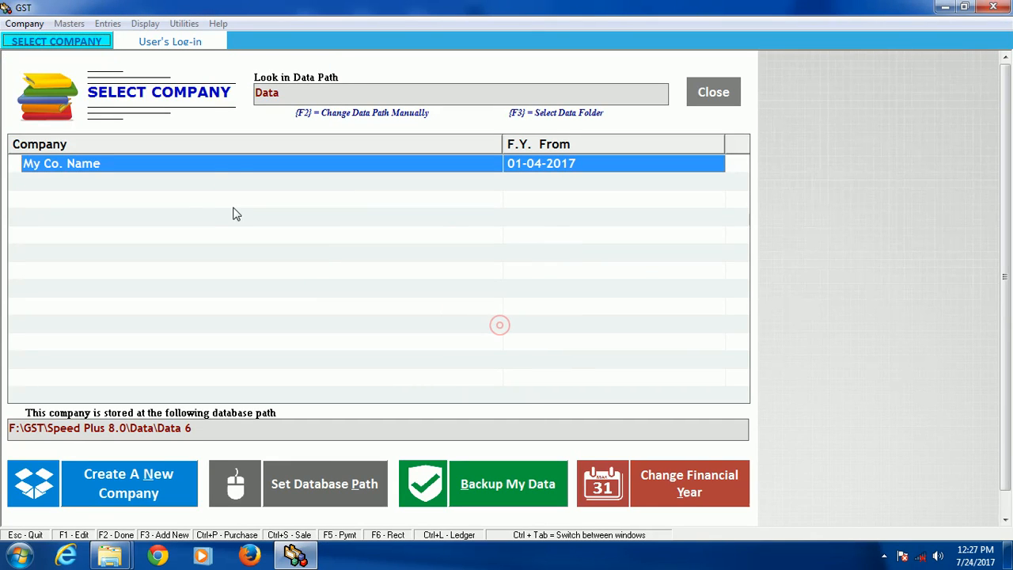
{"action": "double_click", "coordinate": [204, 168]}
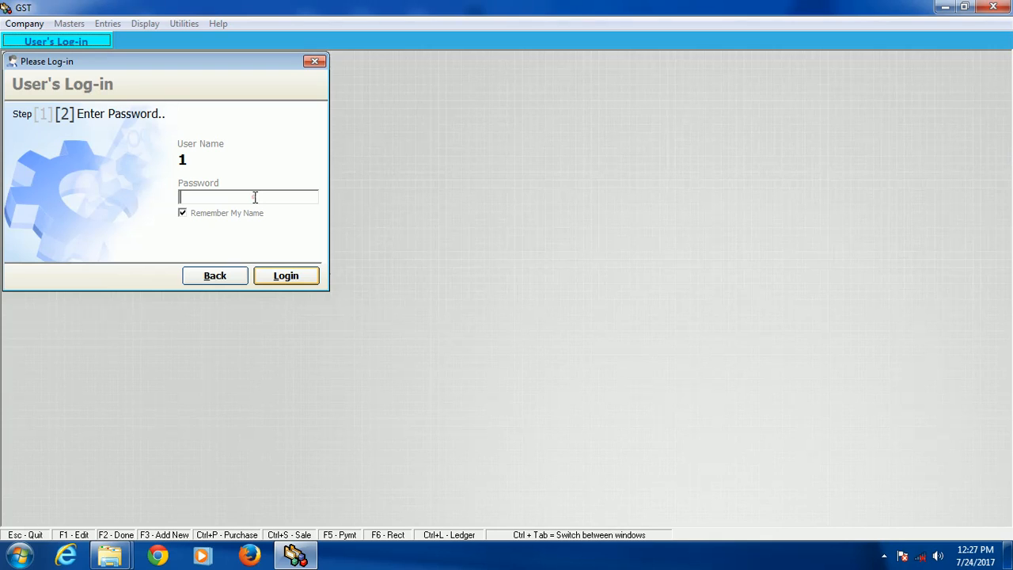
{"action": "type", "text": "1"}
{"action": "left_click", "coordinate": [297, 277]}
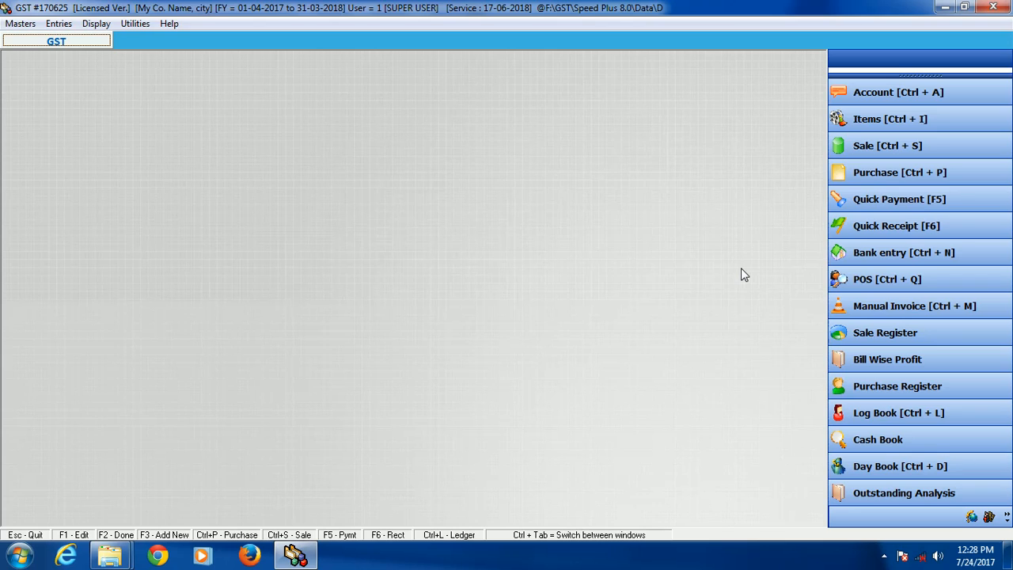
Step: Start a new account in the address book with Piyush Co Ltd as account name and print name
{"action": "left_click", "coordinate": [889, 92]}
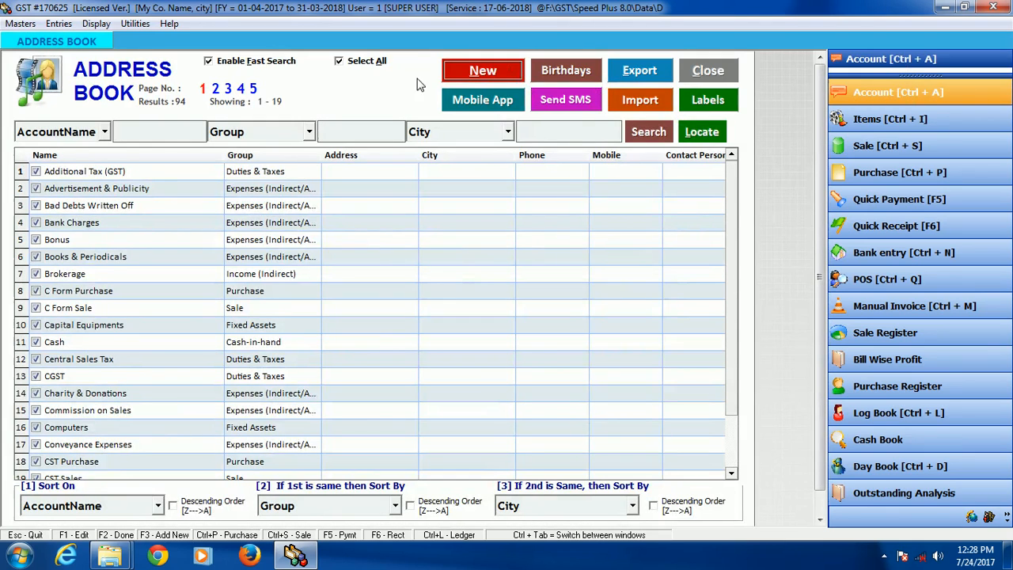
{"action": "left_click", "coordinate": [502, 76]}
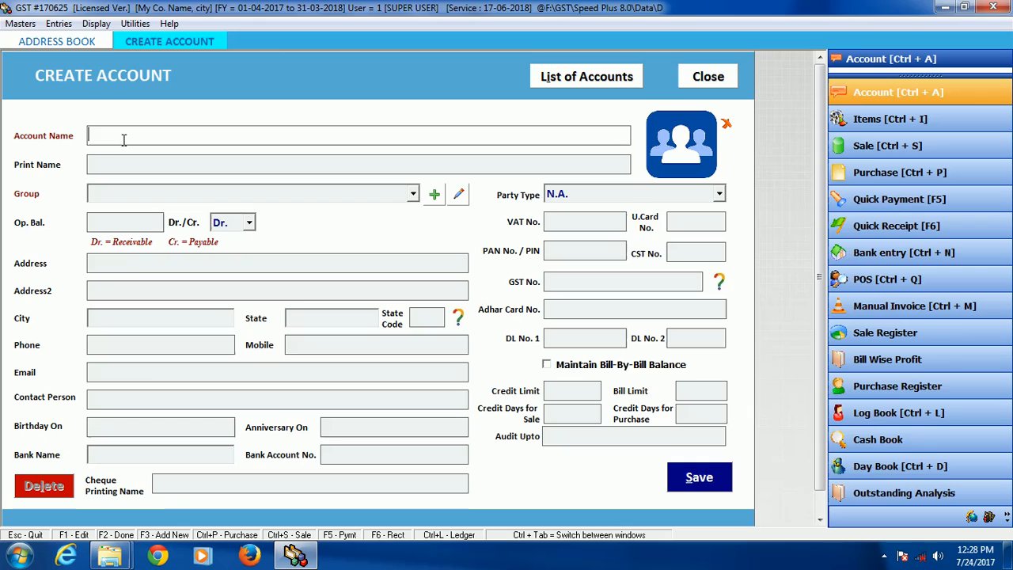
{"action": "left_click", "coordinate": [93, 135]}
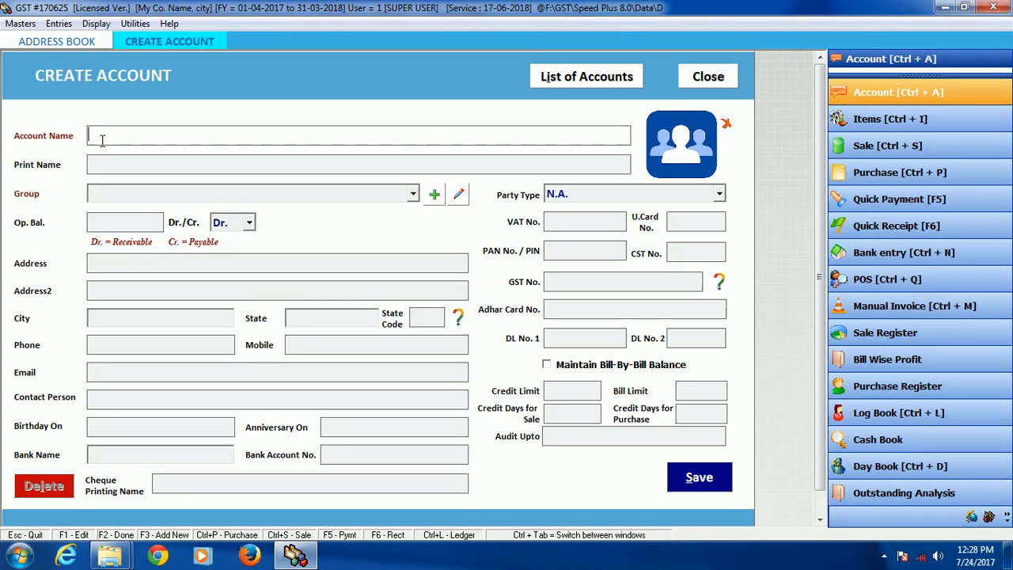
{"action": "type", "text": "piyush co"}
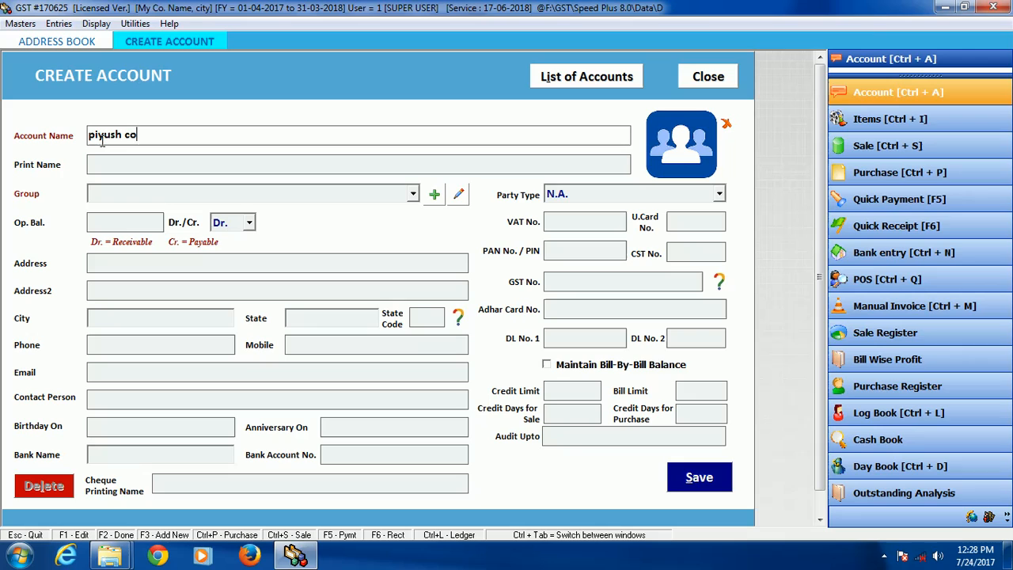
{"action": "type", "text": " ltd"}
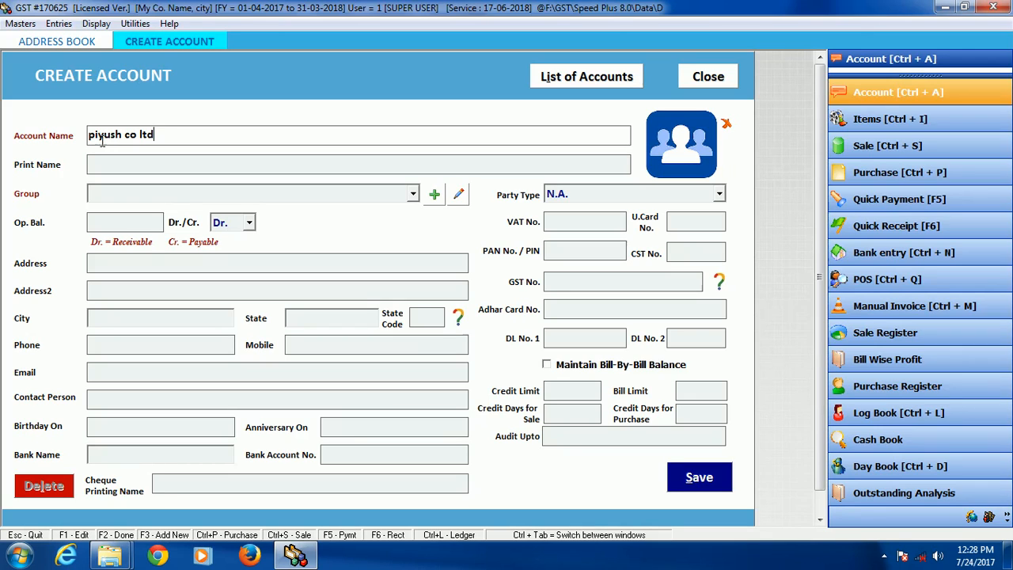
{"action": "key", "text": "Return"}
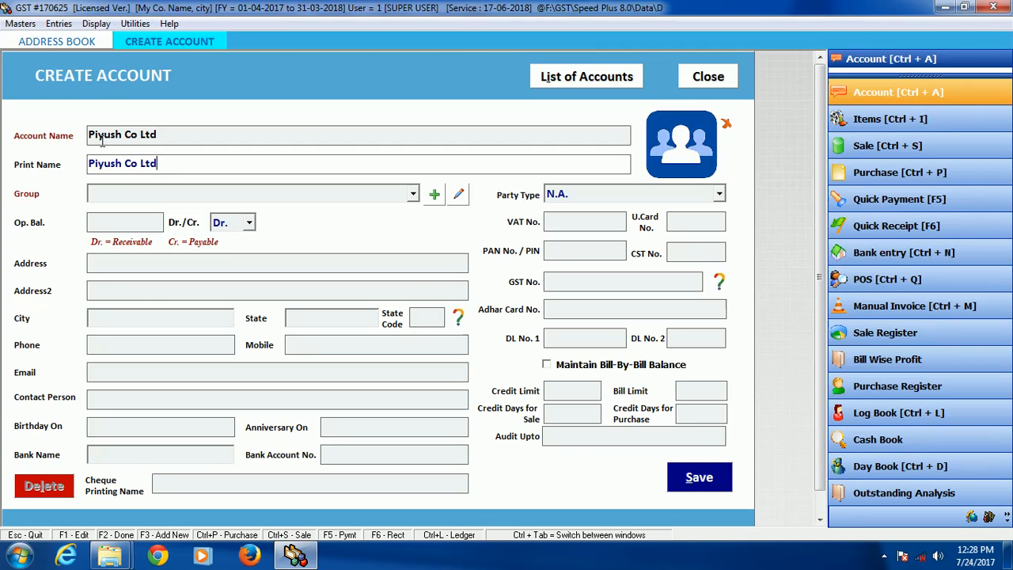
Step: Assign the account to the SUPPLIERS group with an opening balance of 5000 Cr
{"action": "key", "text": "Return"}
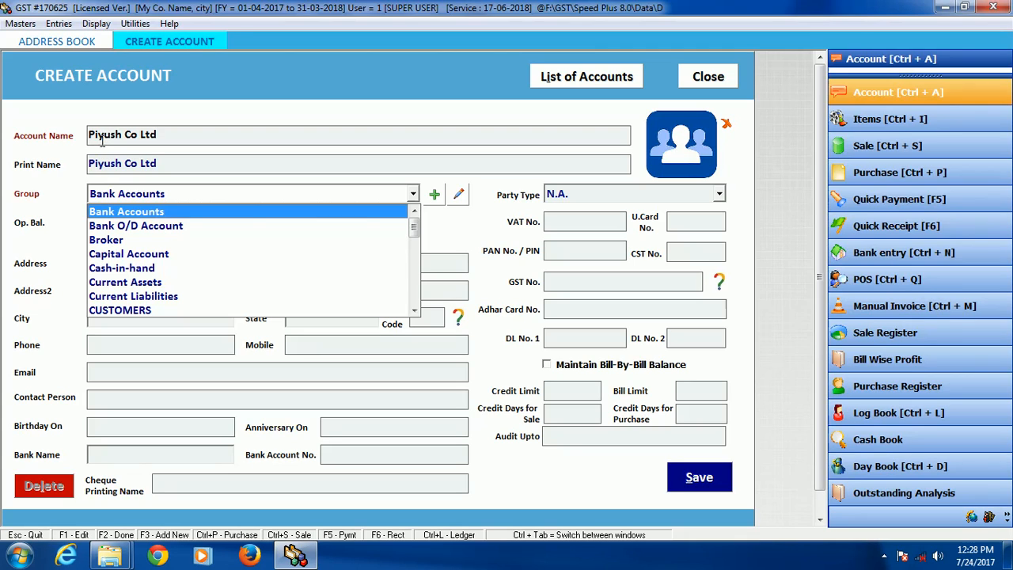
{"action": "type", "text": "sup"}
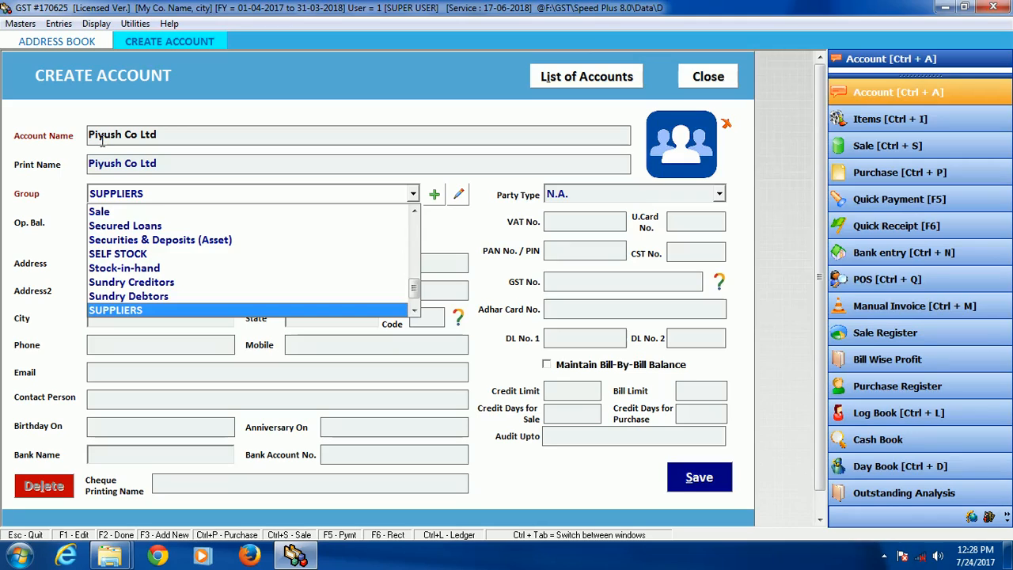
{"action": "key", "text": "Return"}
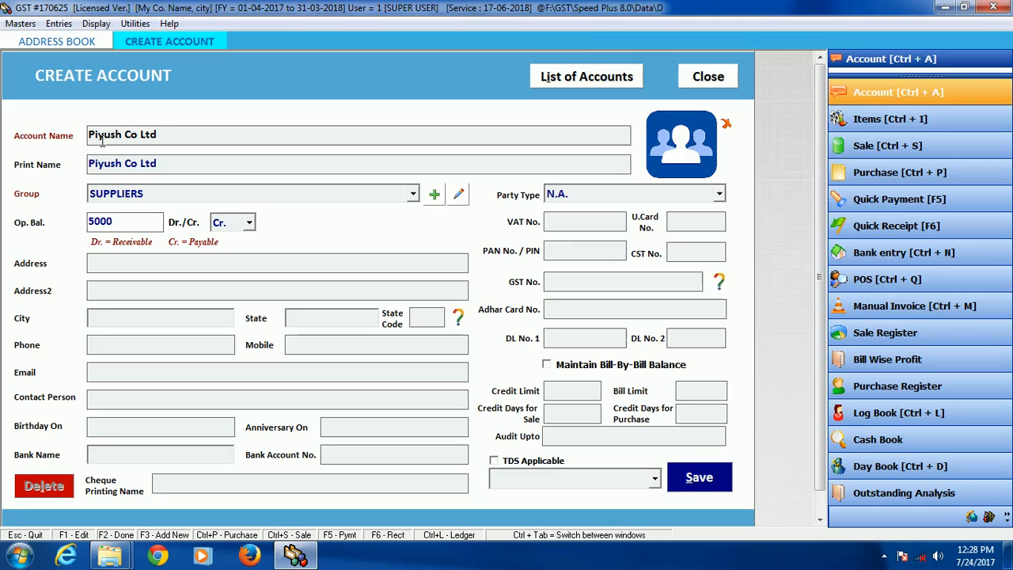
{"action": "key", "text": "Return"}
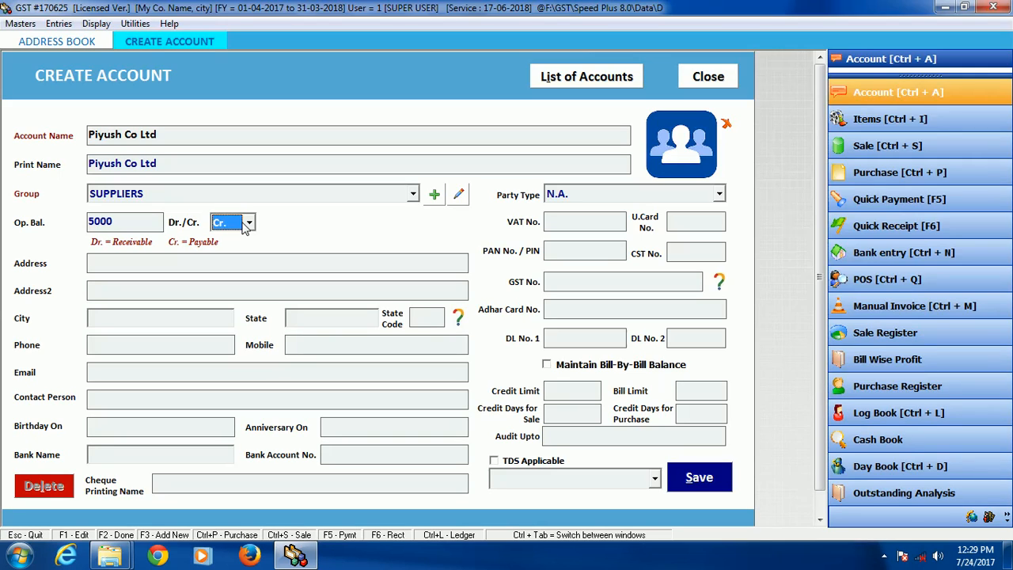
Step: Fill in both address lines of the supplier account, dismissing the Windows color scheme message
{"action": "left_click", "coordinate": [100, 267]}
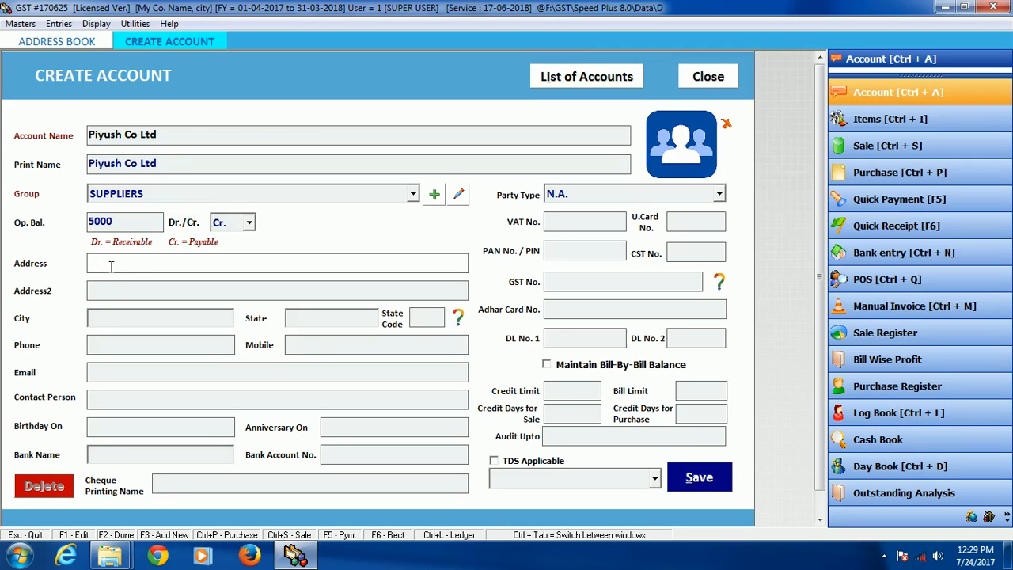
{"action": "type", "text": "abcdef"}
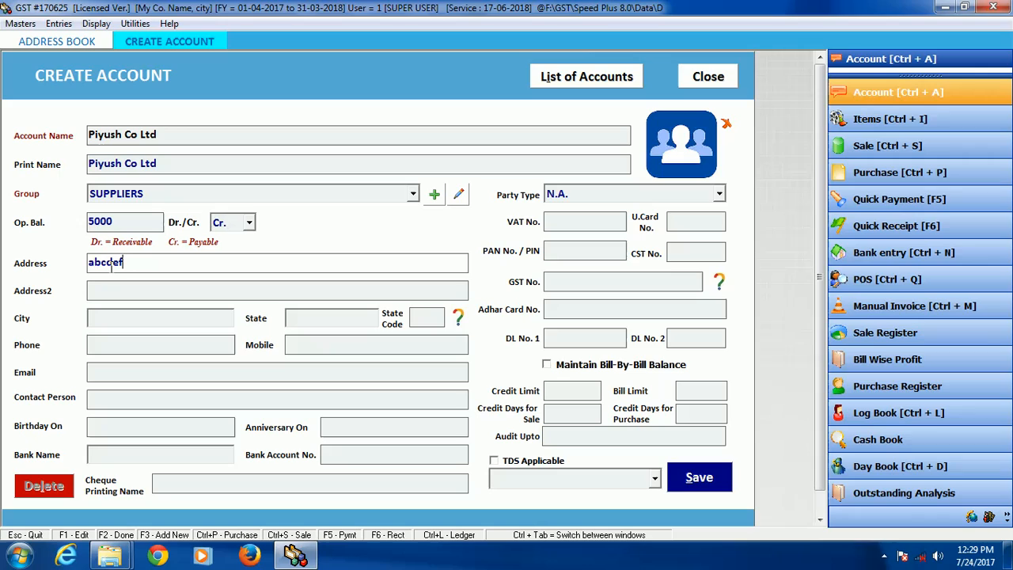
{"action": "type", "text": "ghijkl"}
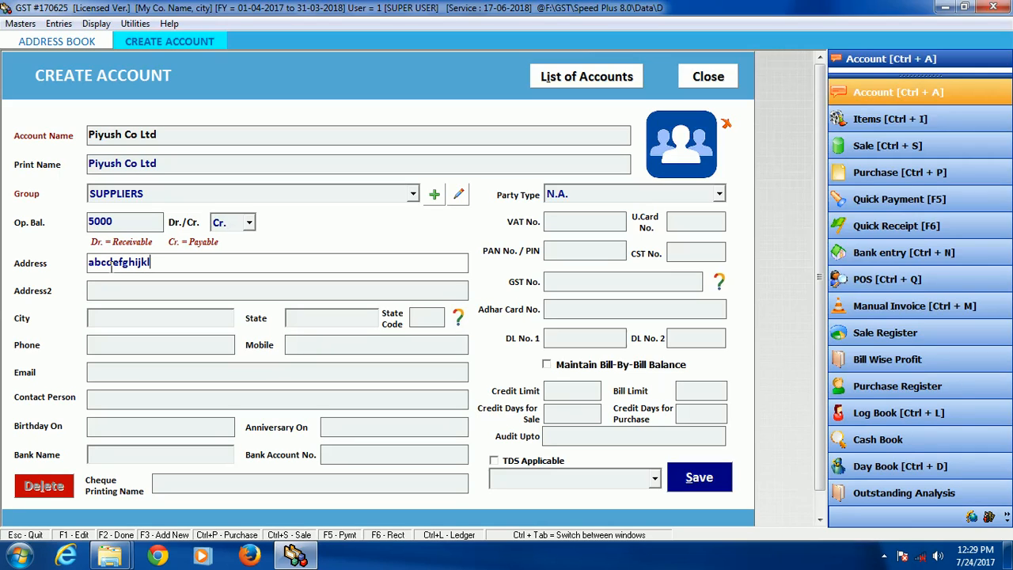
{"action": "type", "text": "mn"}
{"action": "key", "text": "Return"}
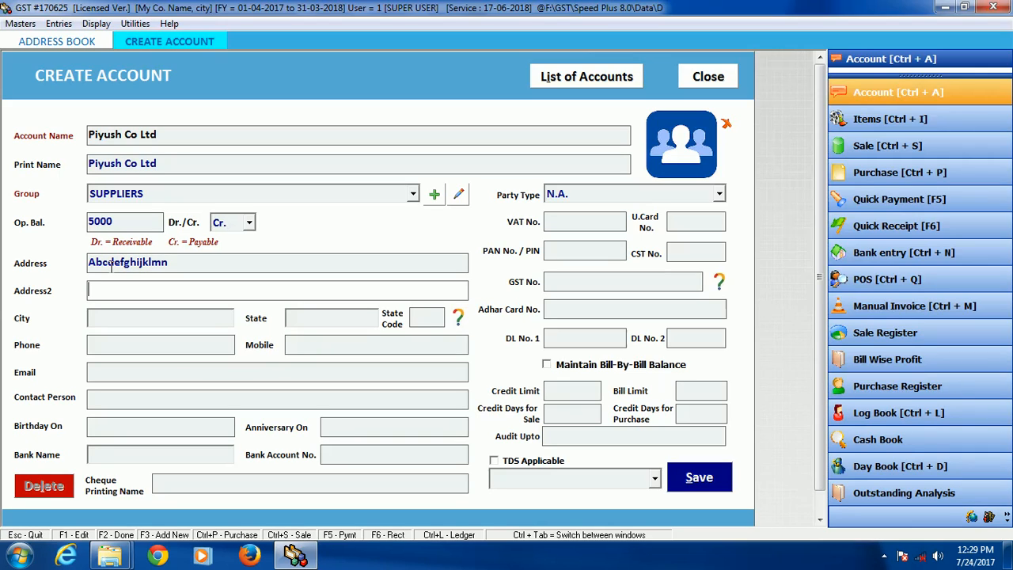
{"action": "type", "text": "op"}
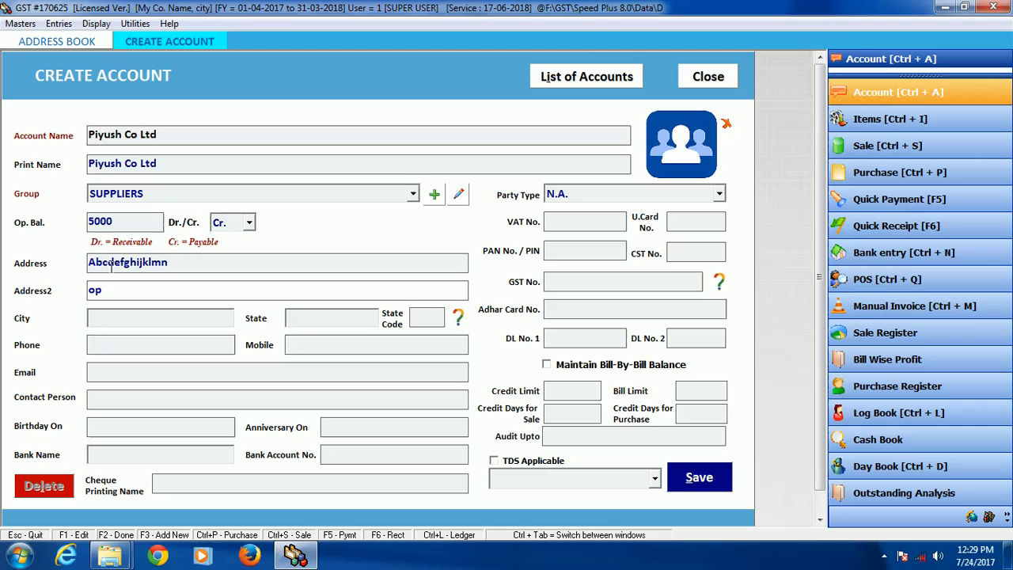
{"action": "type", "text": "qrstu"}
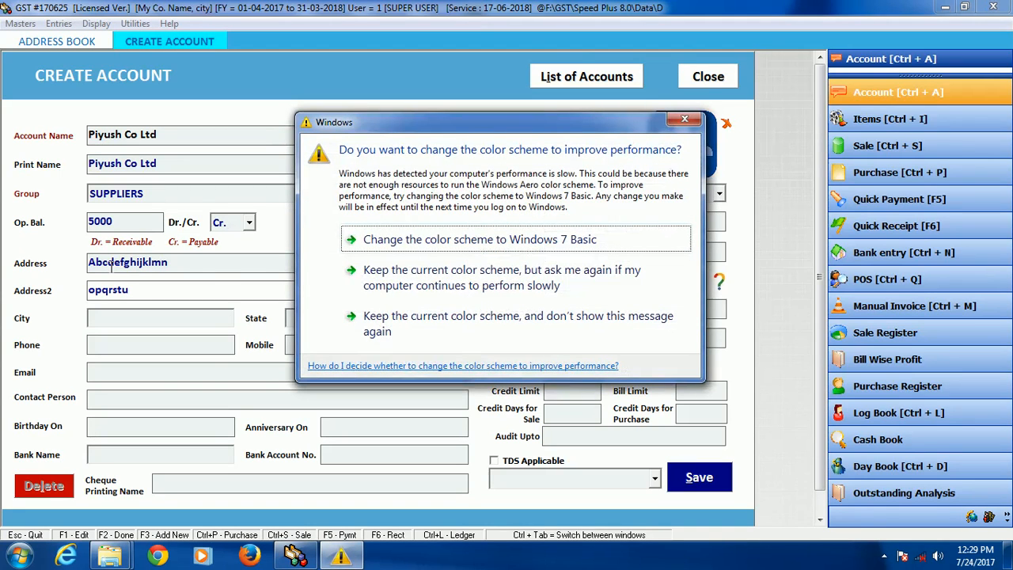
{"action": "left_click", "coordinate": [677, 121]}
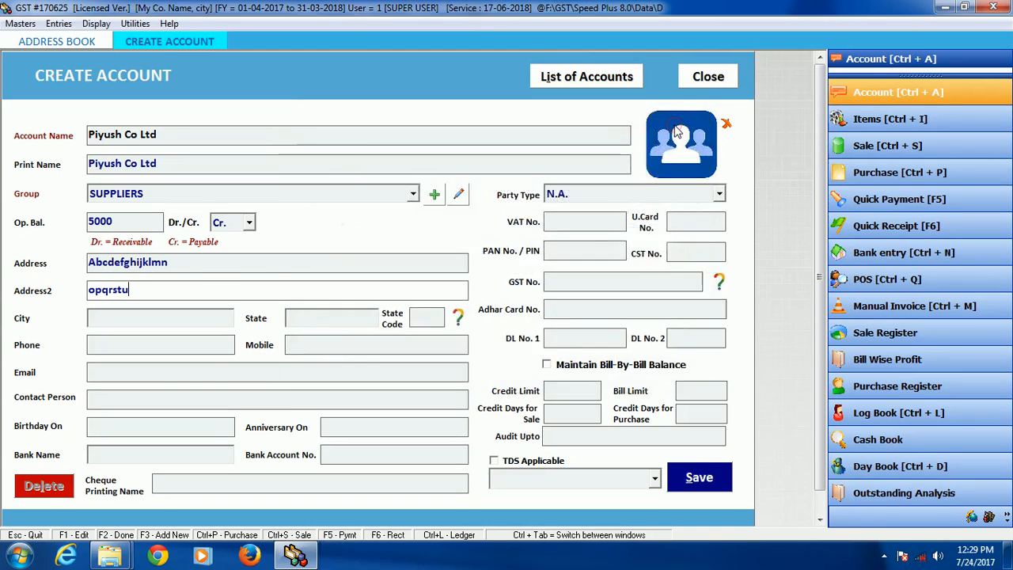
{"action": "key", "text": "Return"}
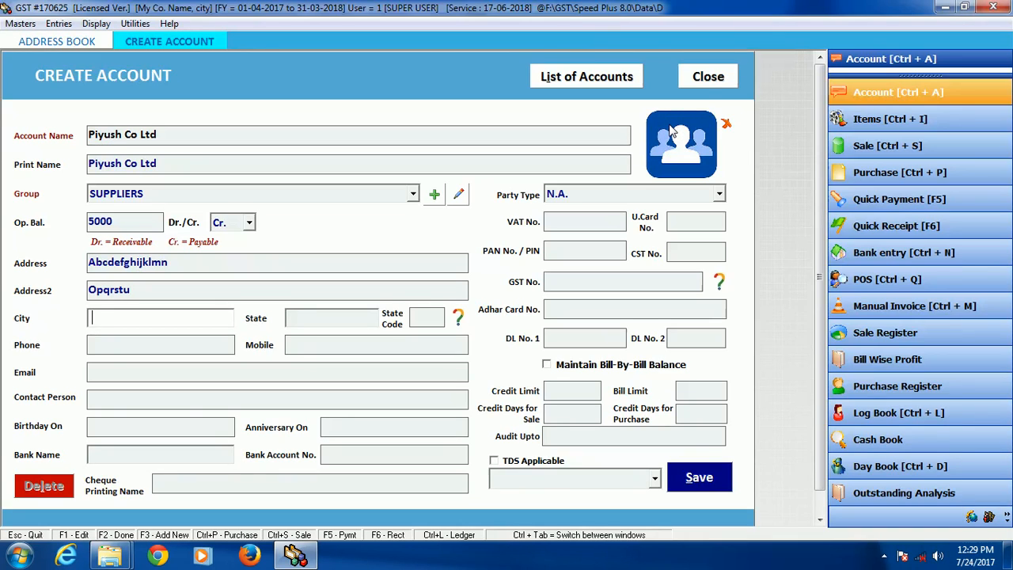
Step: Leave the city, state, state code and phone empty and enter the supplier's mobile number
{"action": "key", "text": "Return"}
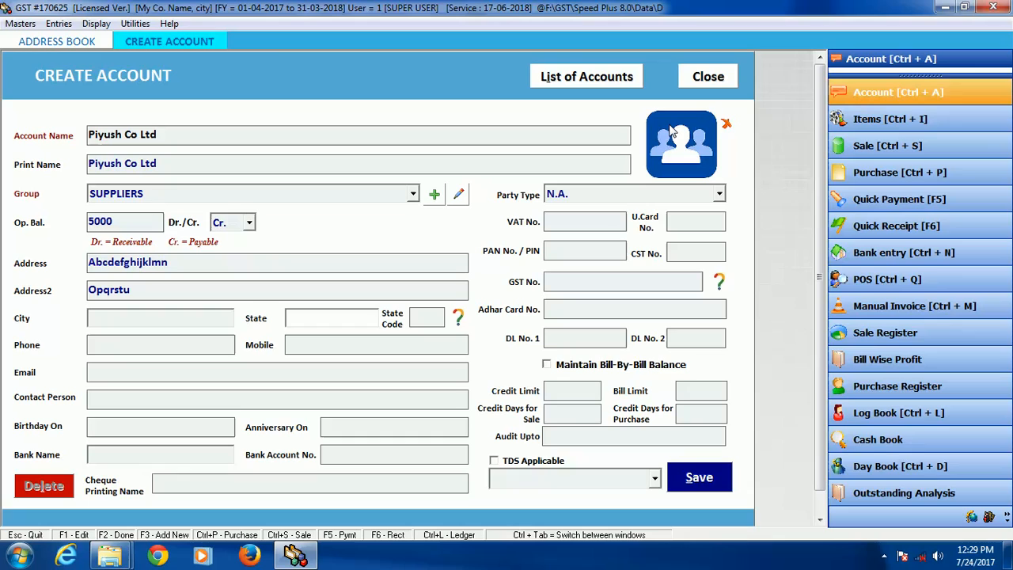
{"action": "key", "text": "Return"}
{"action": "key", "text": "Return"}
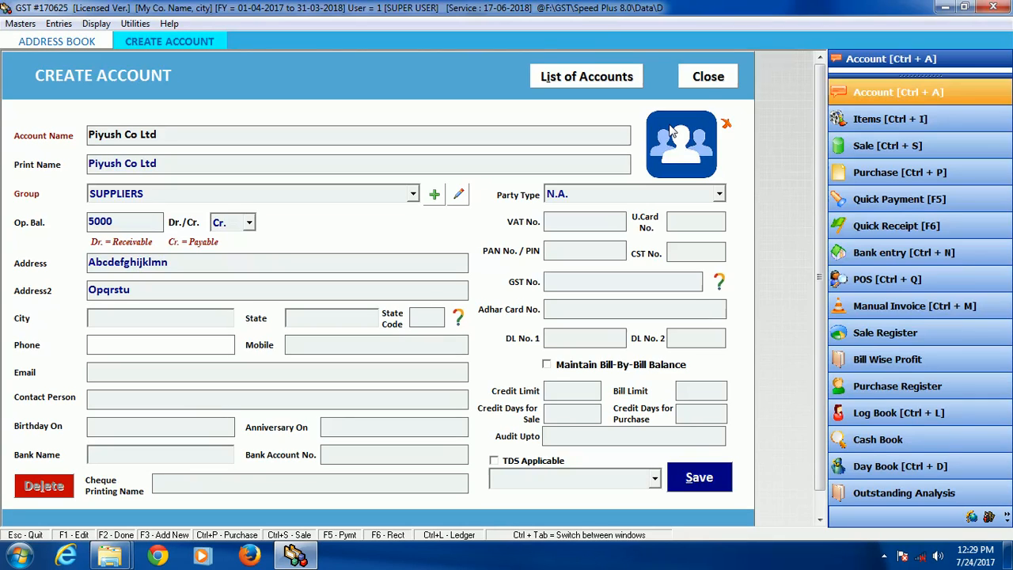
{"action": "key", "text": "Return"}
{"action": "type", "text": "9876541230"}
{"action": "key", "text": "Return"}
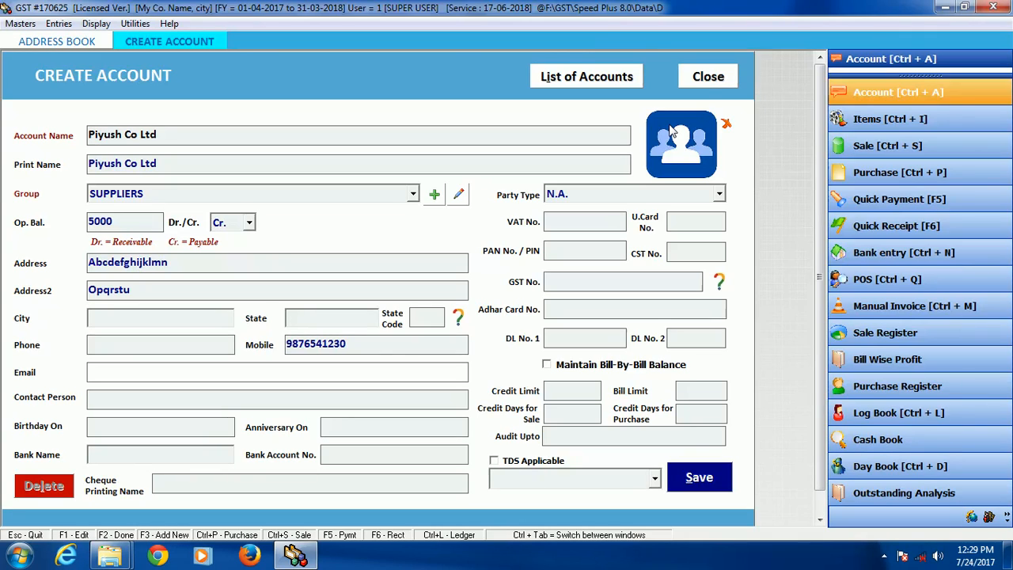
Step: Skip the email, contact person, date and bank name fields and enter the supplier's bank account number
{"action": "key", "text": "Return"}
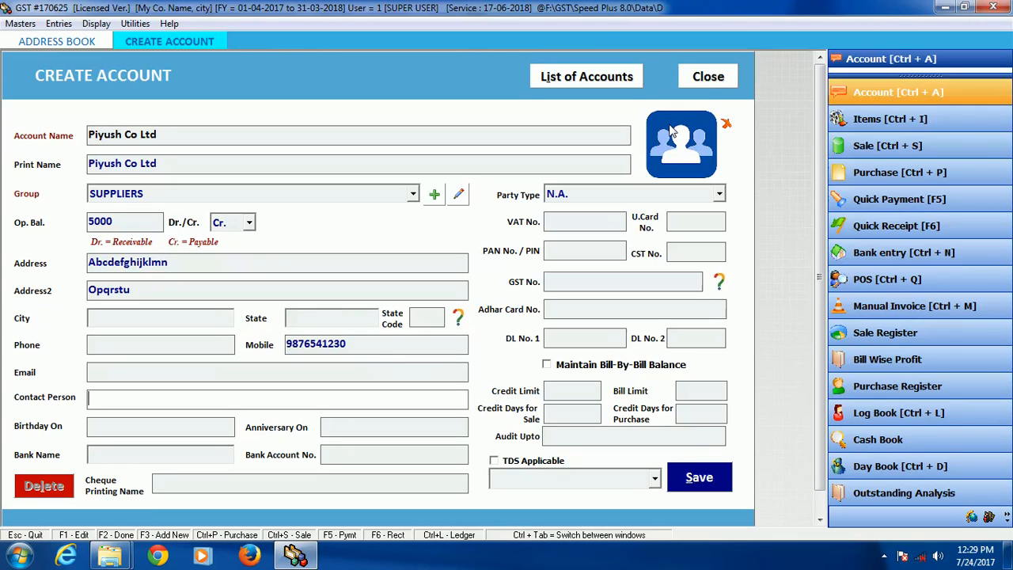
{"action": "key", "text": "Return"}
{"action": "key", "text": "Return"}
{"action": "key", "text": "Return"}
{"action": "key", "text": "Return"}
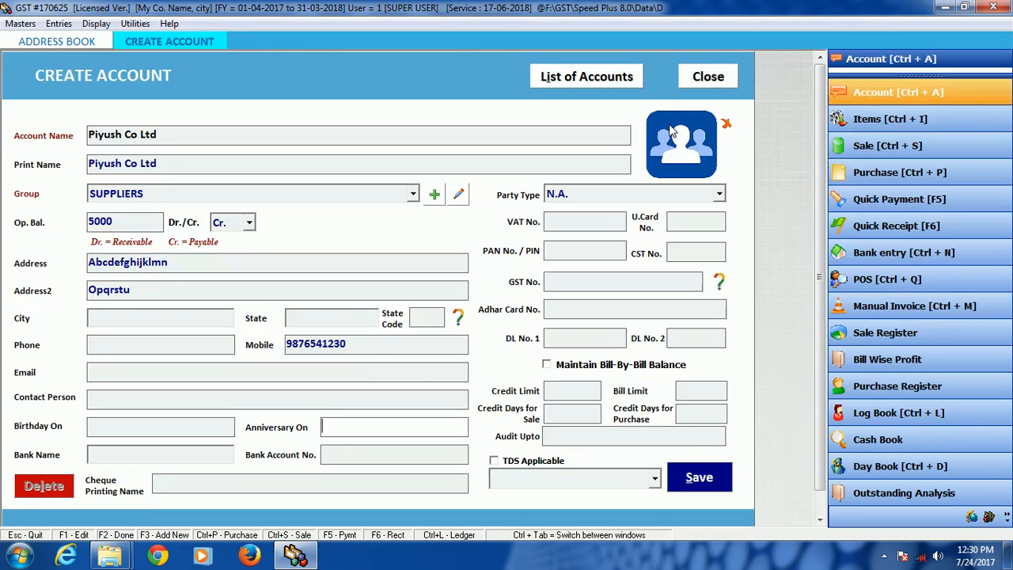
{"action": "key", "text": "Return"}
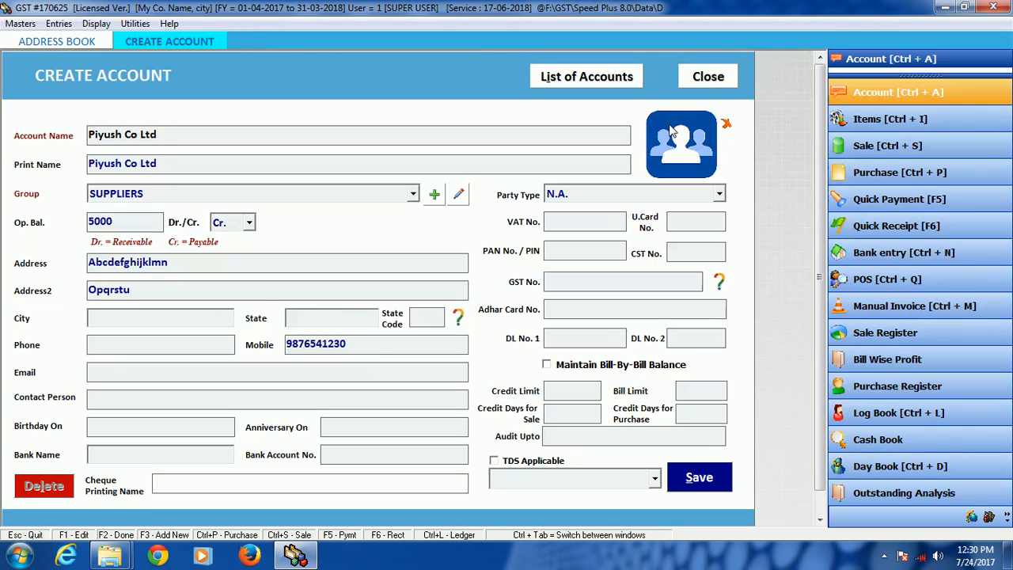
{"action": "left_click", "coordinate": [379, 457]}
{"action": "type", "text": "0123"}
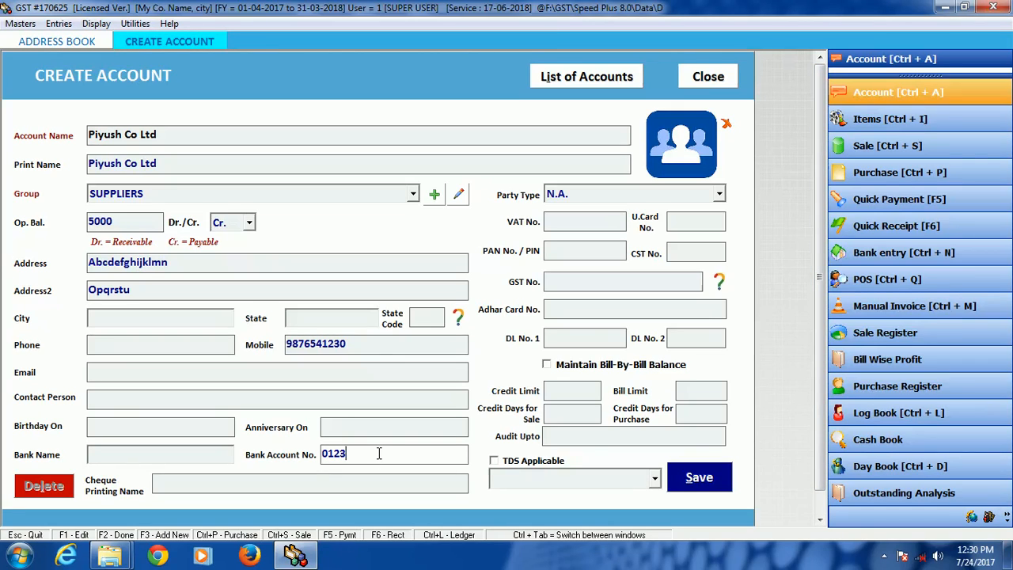
{"action": "type", "text": "456789"}
{"action": "key", "text": "Return"}
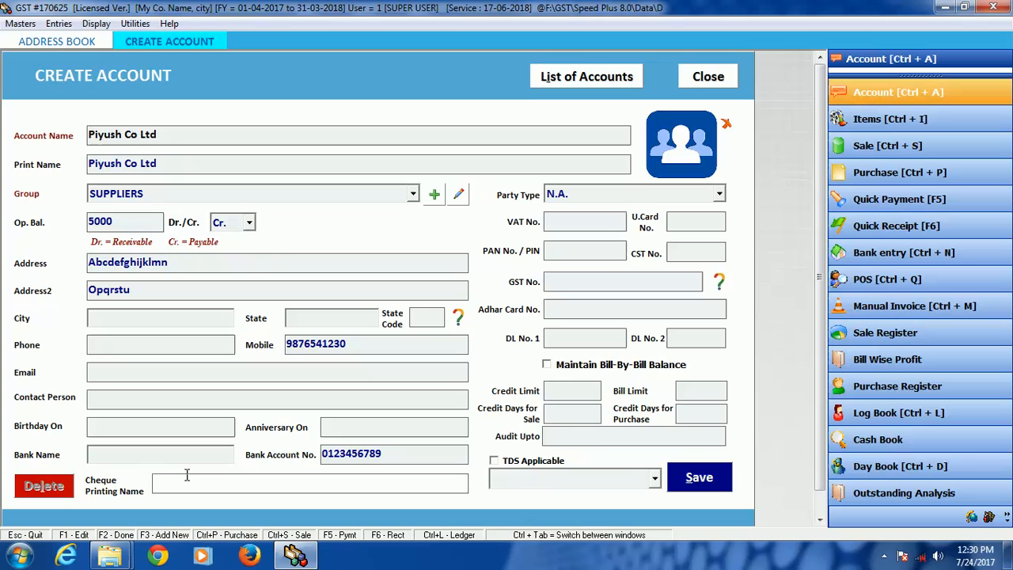
Step: Enter the supplier's GST number, then save the account and acknowledge the message
{"action": "left_click", "coordinate": [572, 225]}
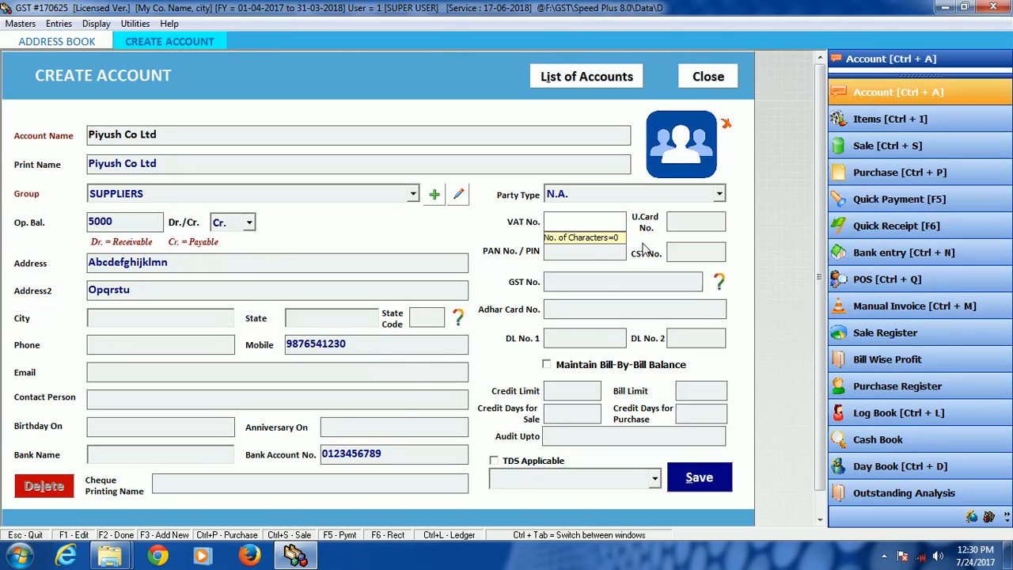
{"action": "left_click", "coordinate": [610, 280]}
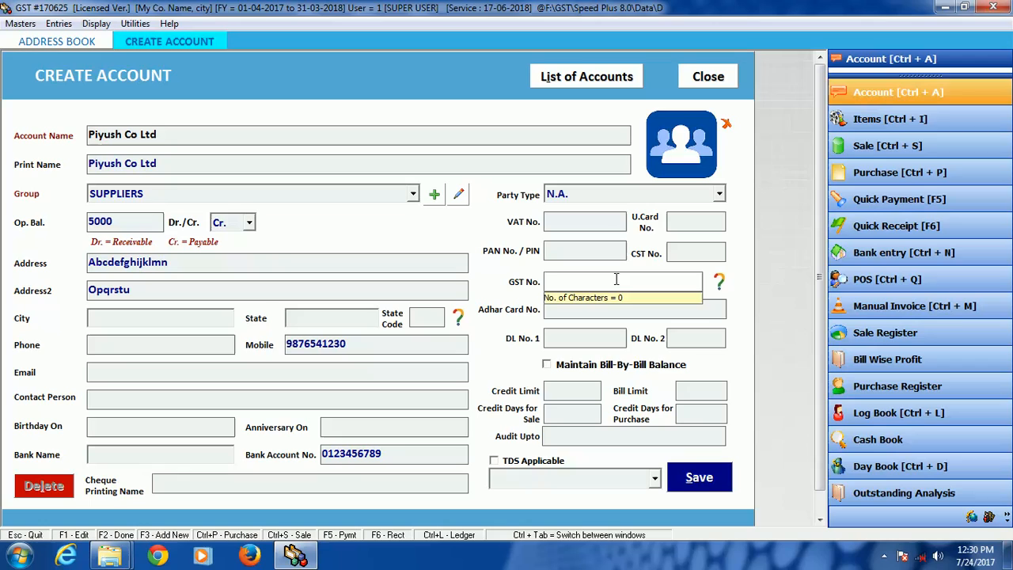
{"action": "type", "text": "85296314"}
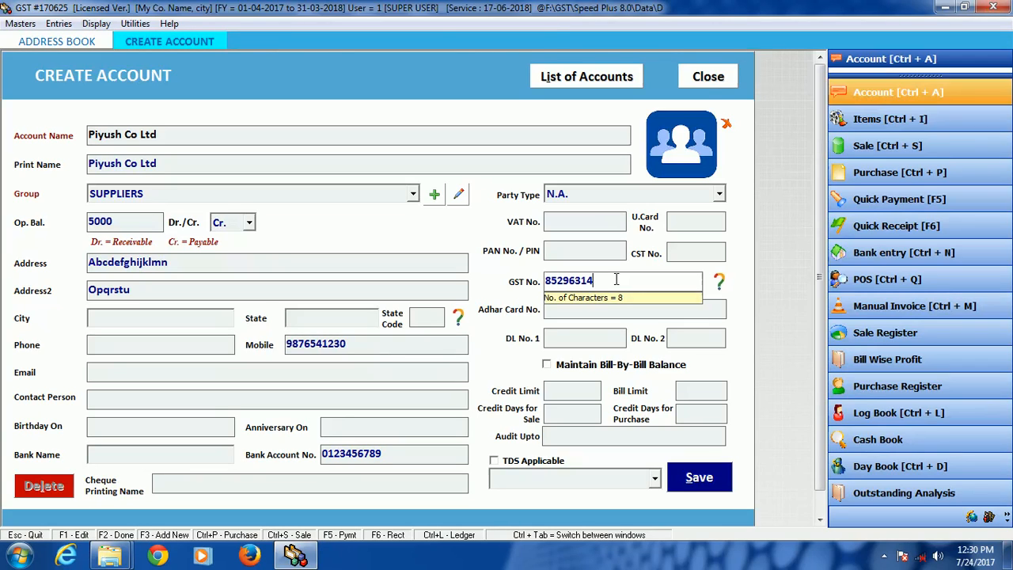
{"action": "key", "text": "Tab"}
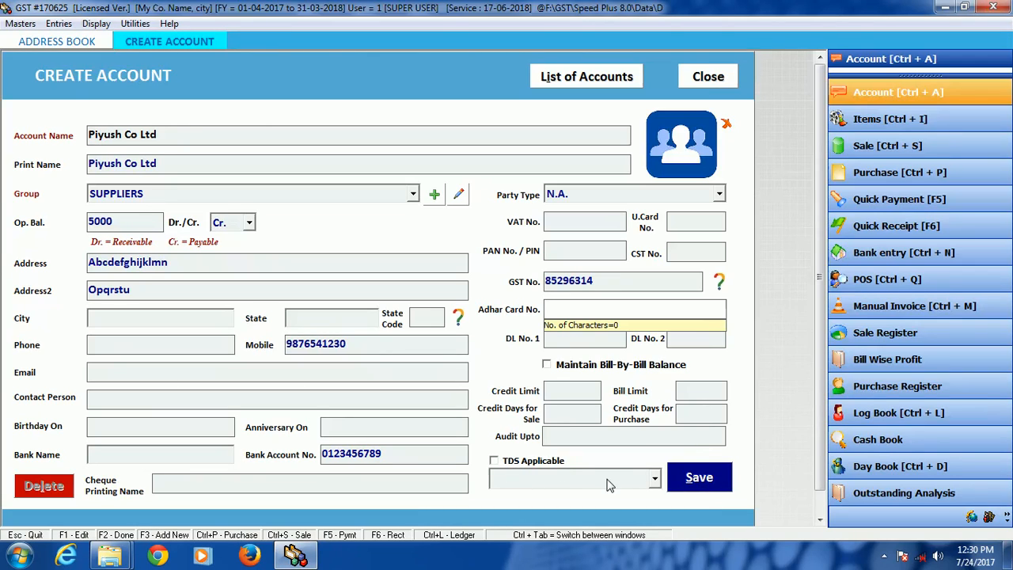
{"action": "left_click", "coordinate": [707, 479]}
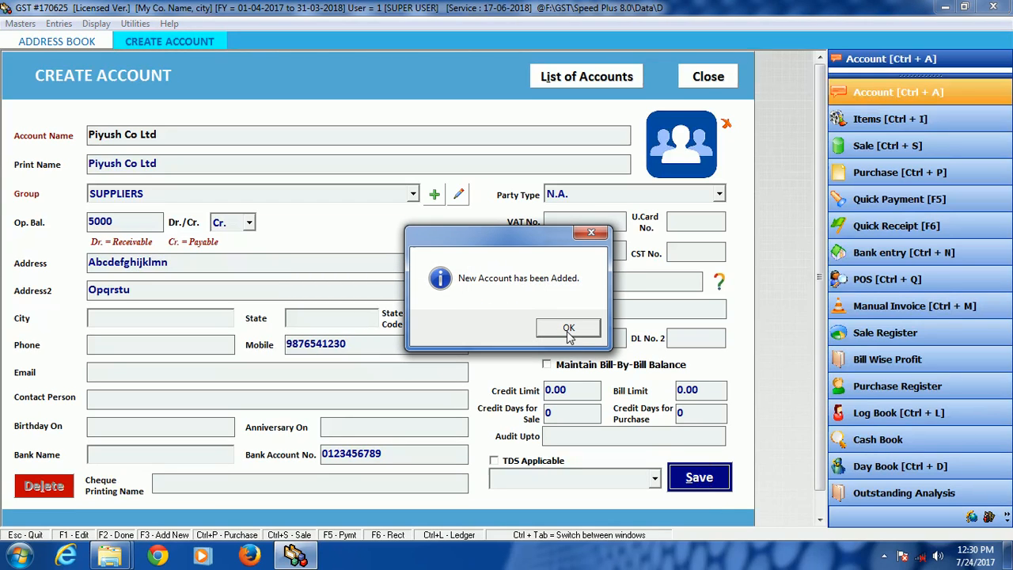
{"action": "left_click", "coordinate": [568, 332]}
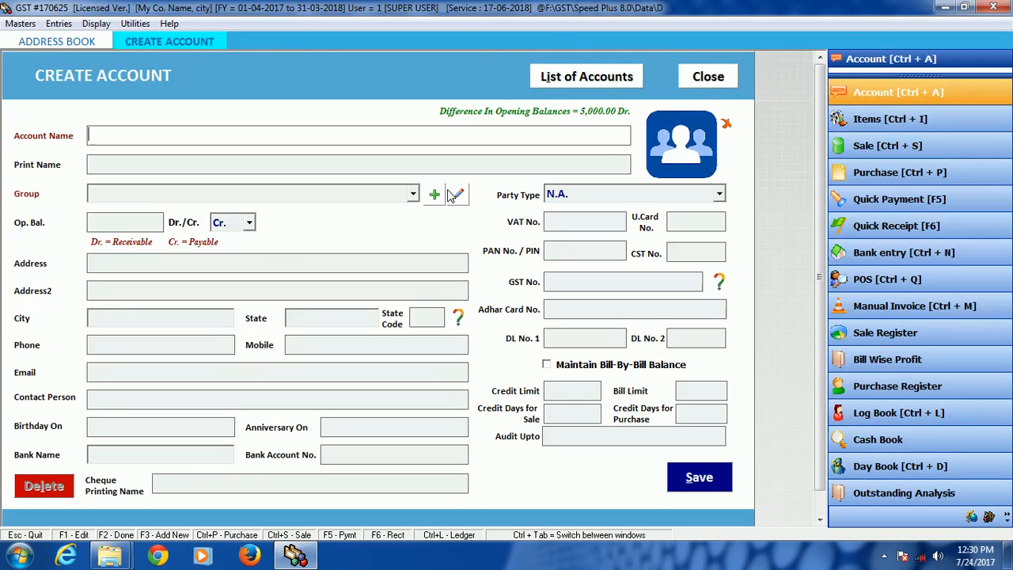
Step: Start another account with the customer's name as account name and print name
{"action": "type", "text": "maheshbhai"}
{"action": "key", "text": "Return"}
{"action": "key", "text": "Return"}
Step: Assign the new account to the CUSTOMERS group with an opening balance of 2500 Dr
{"action": "type", "text": "cus"}
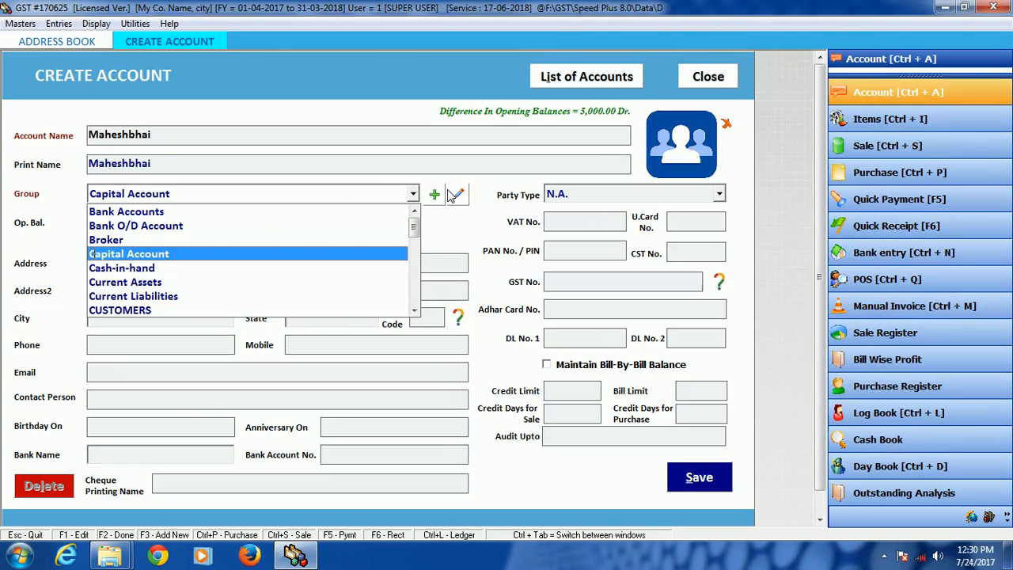
{"action": "key", "text": "Return"}
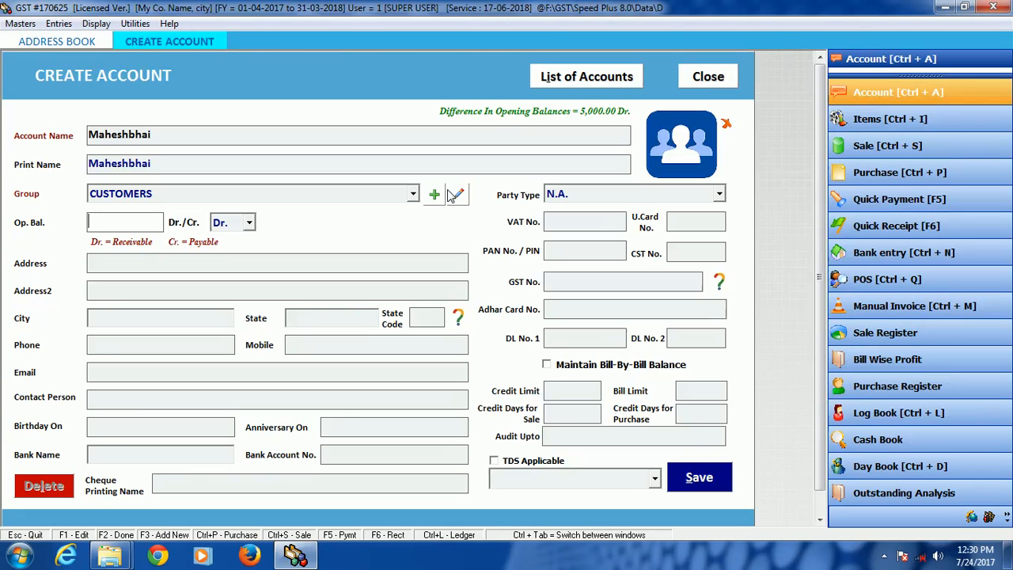
{"action": "type", "text": "2500"}
{"action": "key", "text": "Return"}
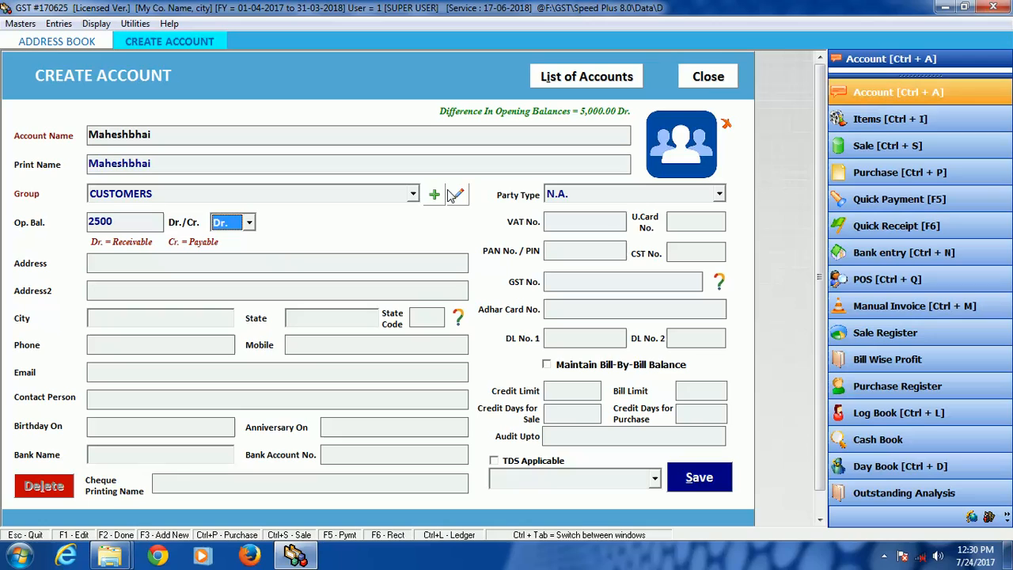
{"action": "key", "text": "Return"}
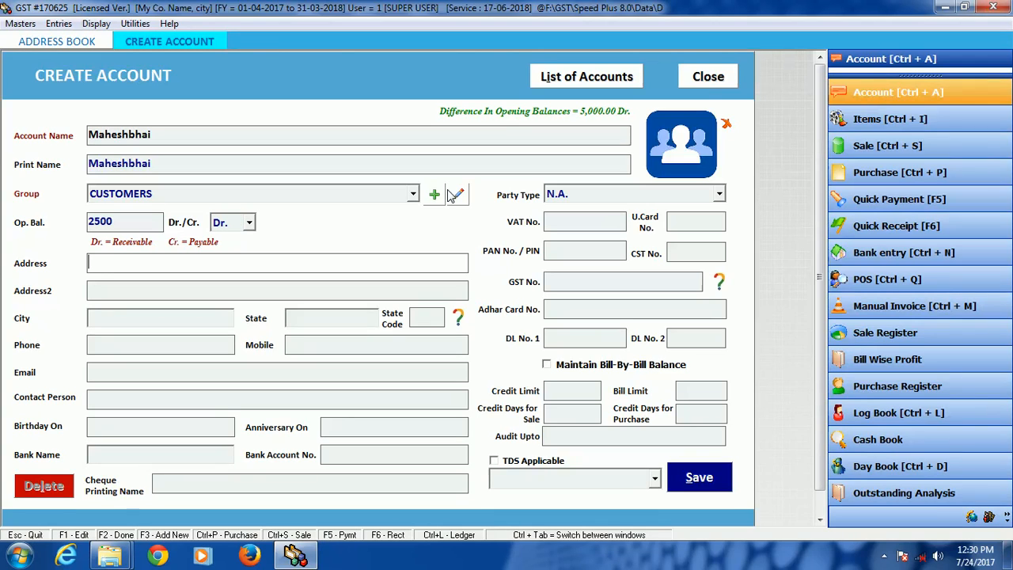
Step: Fill in both address lines of the customer account and set the city to Rajkot
{"action": "type", "text": "abcefgh"}
{"action": "key", "text": "Return"}
{"action": "type", "text": "lasjdhfljashd"}
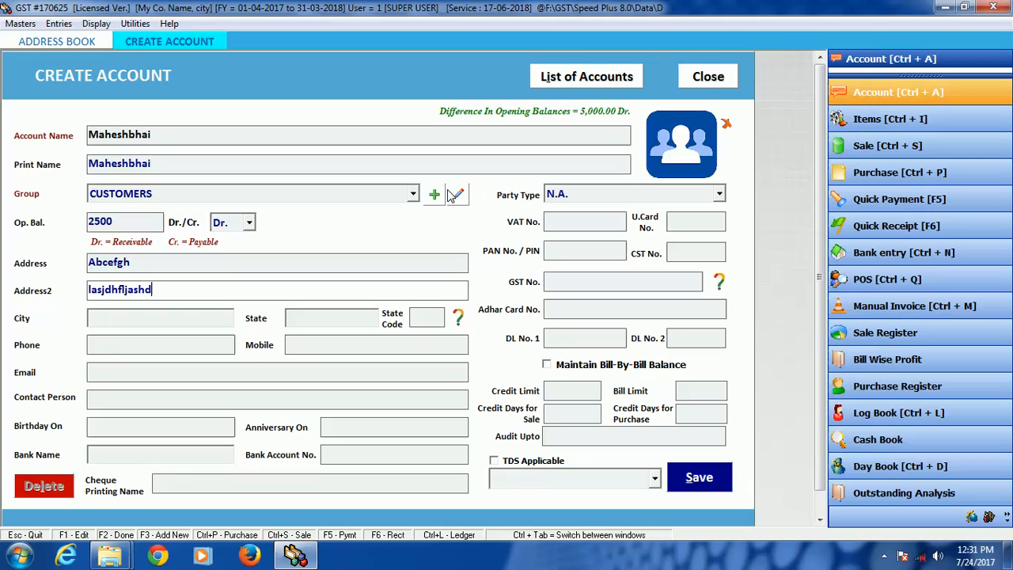
{"action": "key", "text": "Return"}
{"action": "type", "text": "ra"}
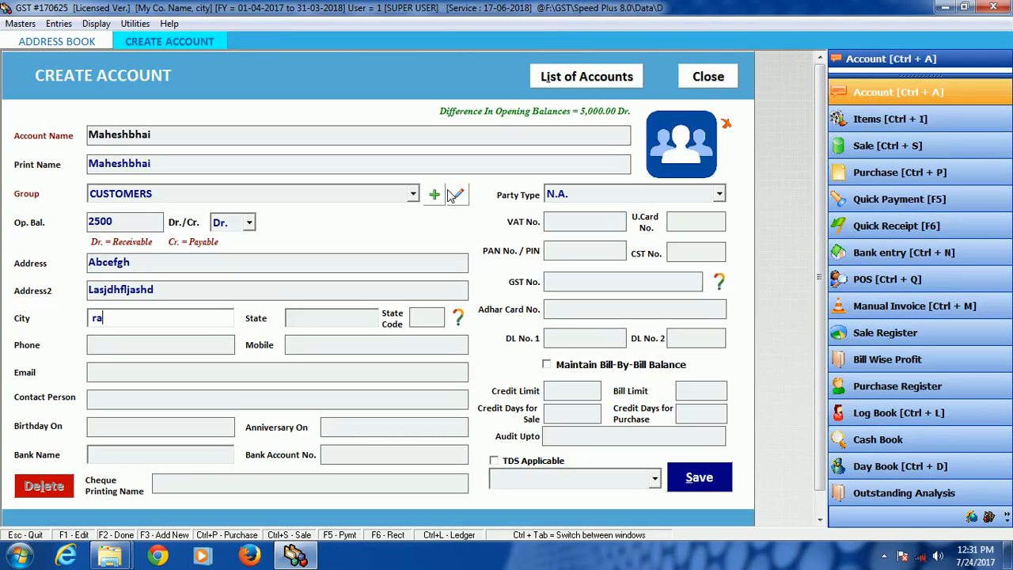
{"action": "type", "text": "jkot"}
{"action": "key", "text": "Return"}
Step: Leave the state, state code and phone empty and enter the customer's mobile number
{"action": "key", "text": "Return"}
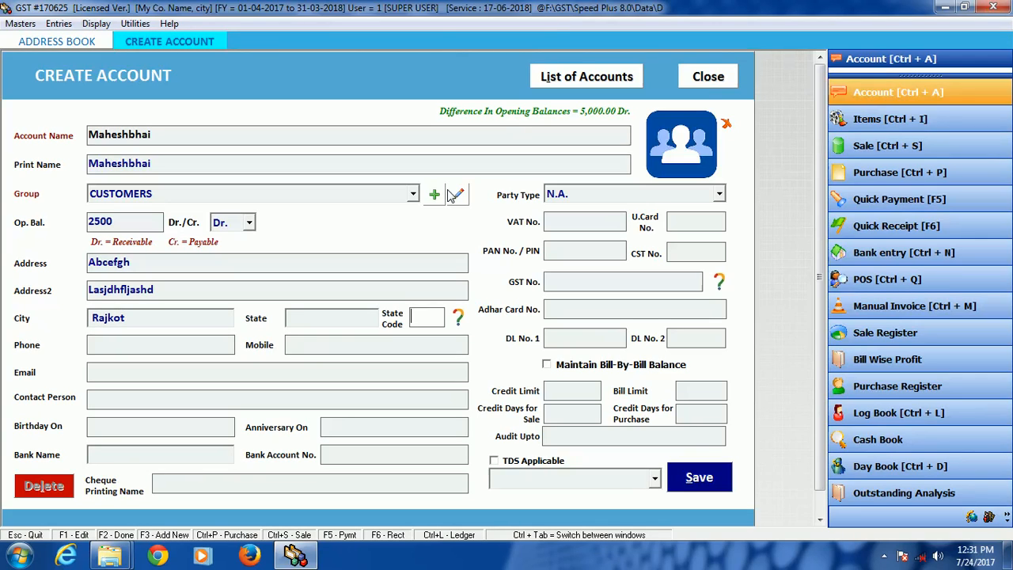
{"action": "key", "text": "Return"}
{"action": "key", "text": "Return"}
{"action": "type", "text": "256314789"}
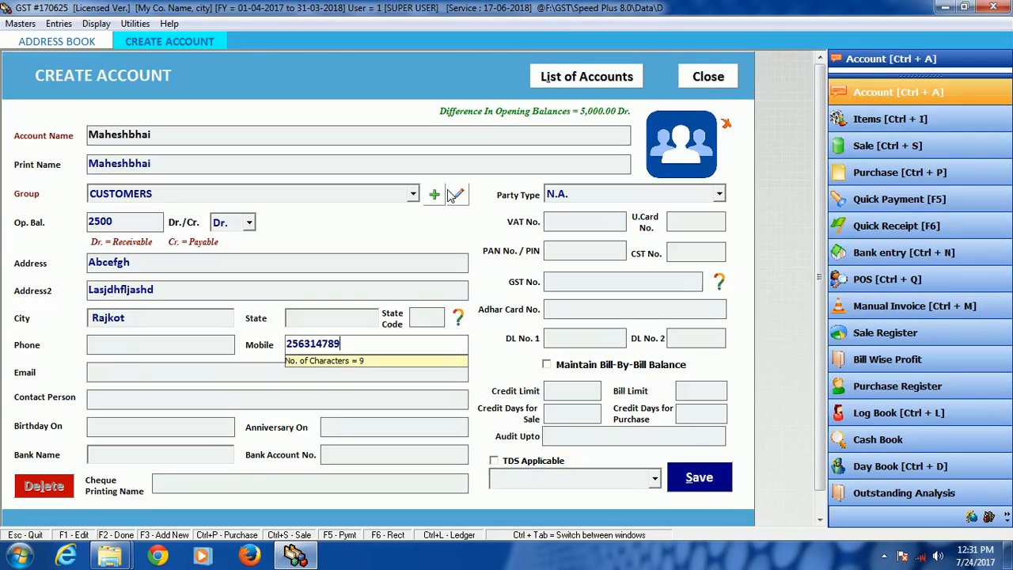
{"action": "type", "text": "3"}
{"action": "key", "text": "Return"}
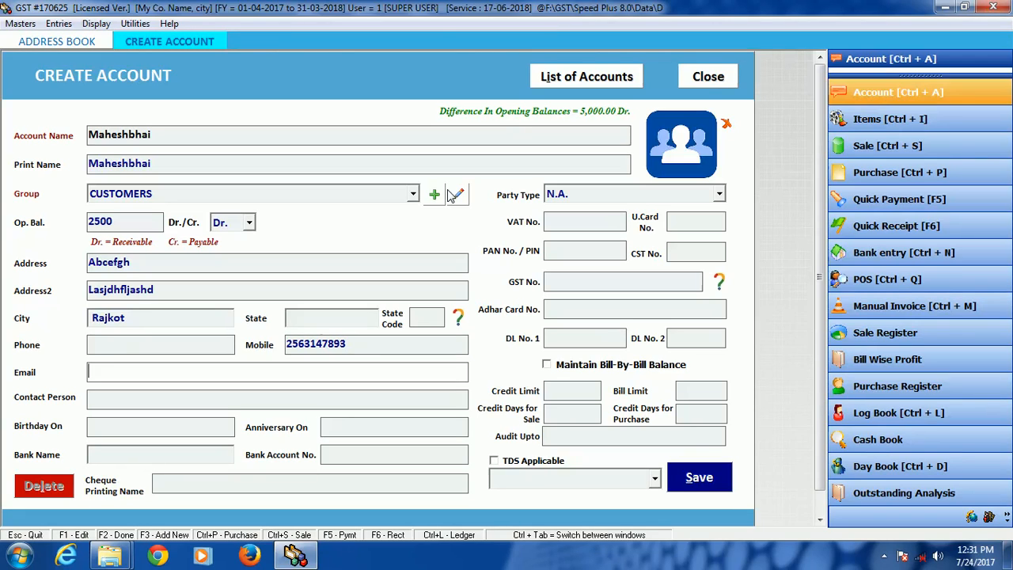
Step: Leave the remaining fields, including the GST number, empty and save the customer account, acknowledging the message
{"action": "key", "text": "Return"}
{"action": "key", "text": "Return"}
{"action": "key", "text": "Return"}
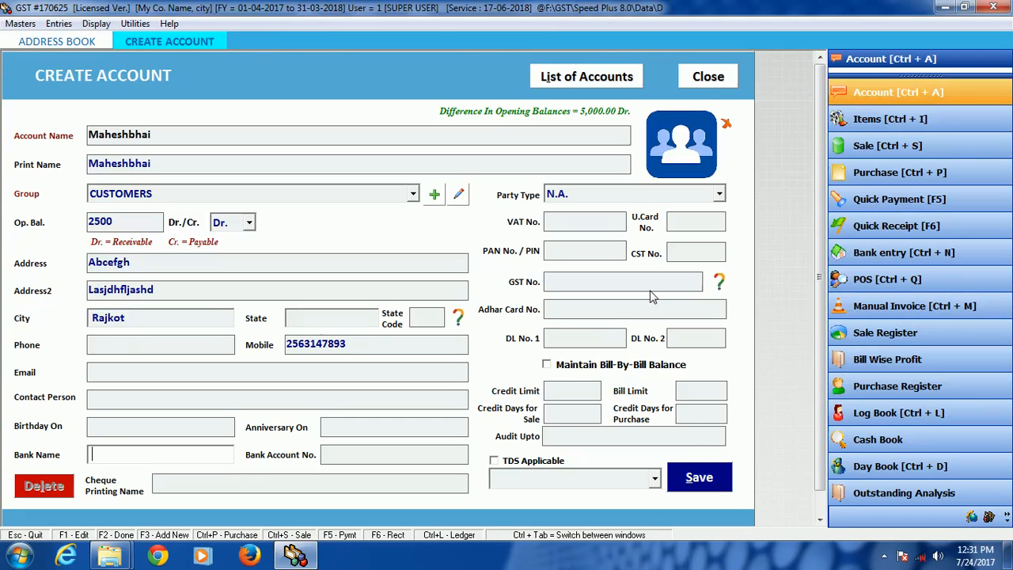
{"action": "left_click", "coordinate": [590, 282]}
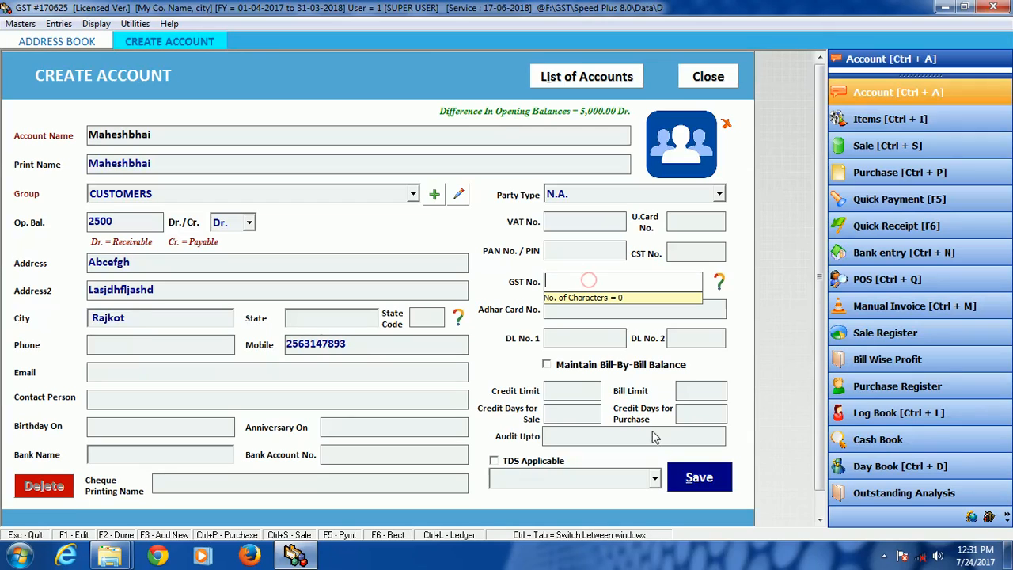
{"action": "left_click", "coordinate": [699, 479]}
{"action": "left_click", "coordinate": [569, 332]}
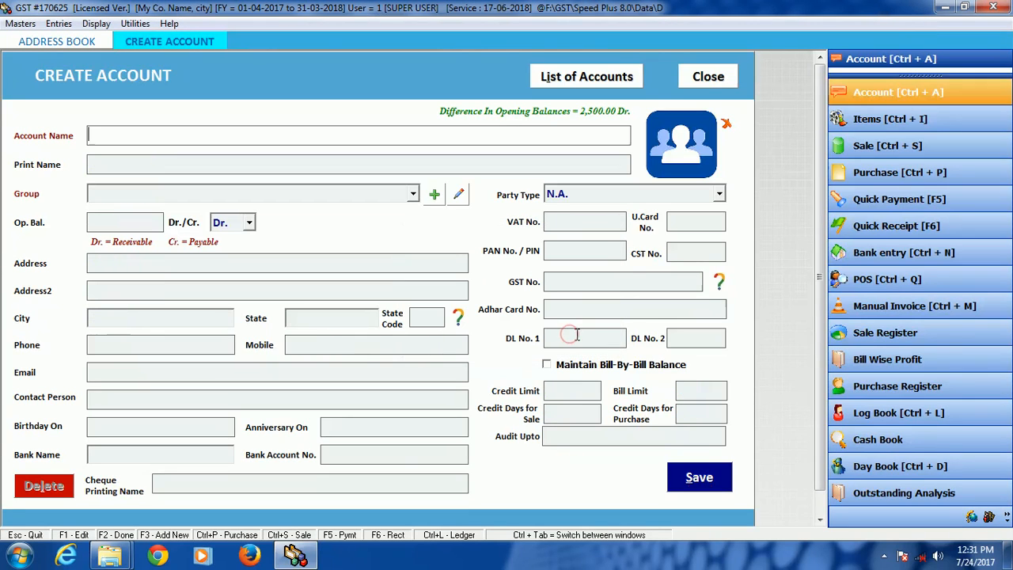
{"action": "left_click", "coordinate": [699, 478]}
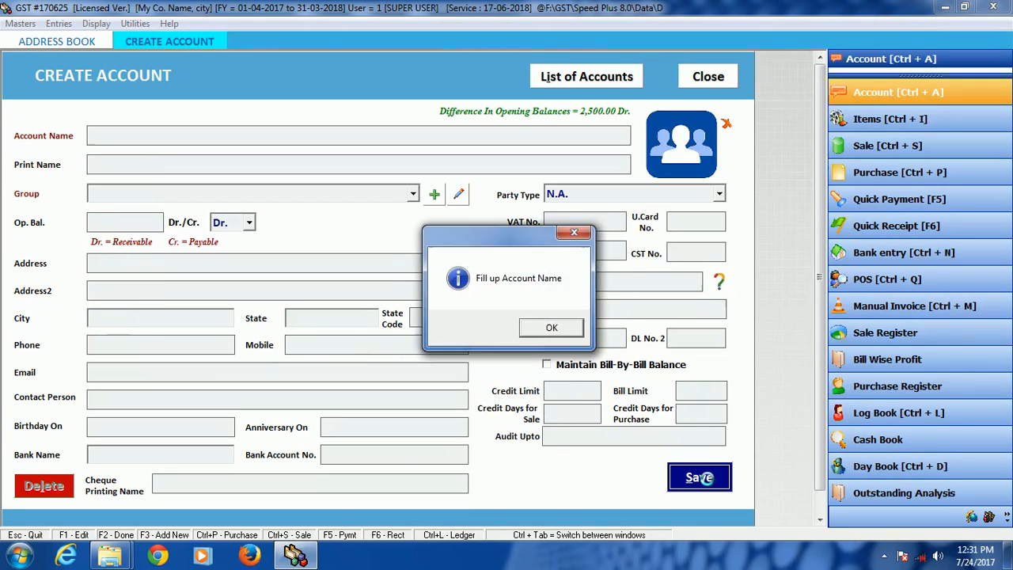
Step: Name the new account HDFC in the Bank Accounts group and set its opening balance to 50000 Dr
{"action": "left_click", "coordinate": [546, 327]}
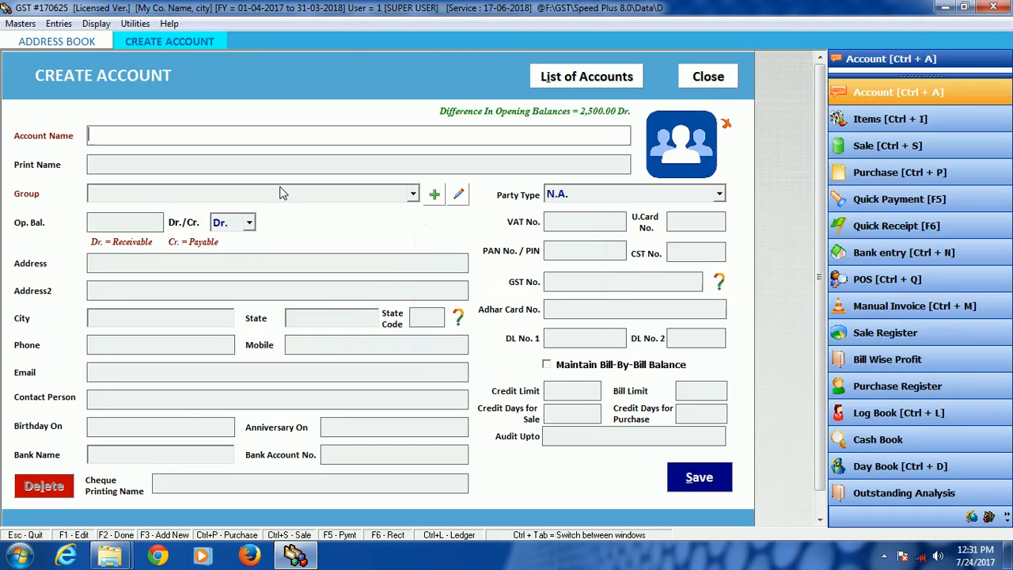
{"action": "type", "text": "HDFC"}
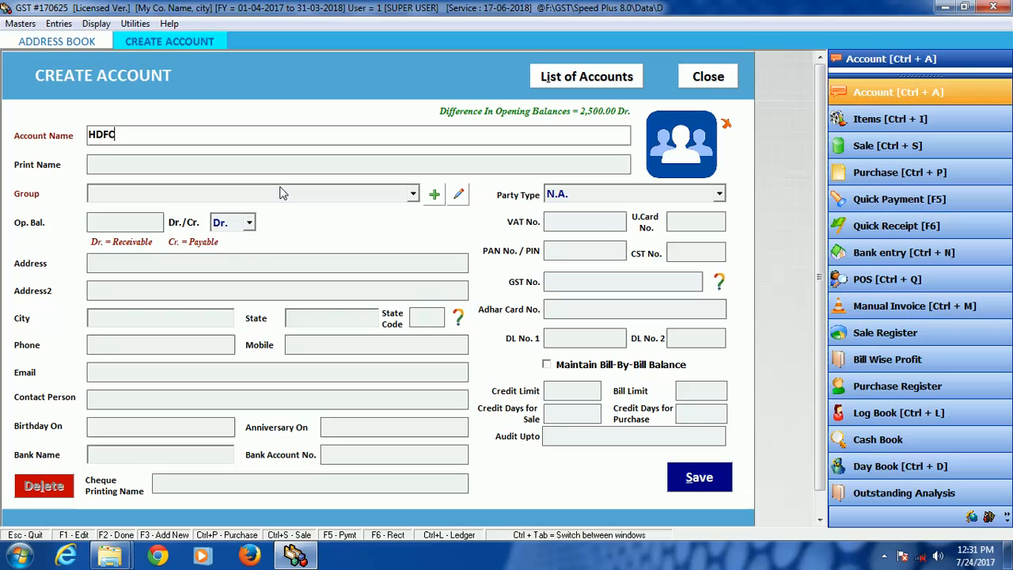
{"action": "key", "text": "Return"}
{"action": "key", "text": "Return"}
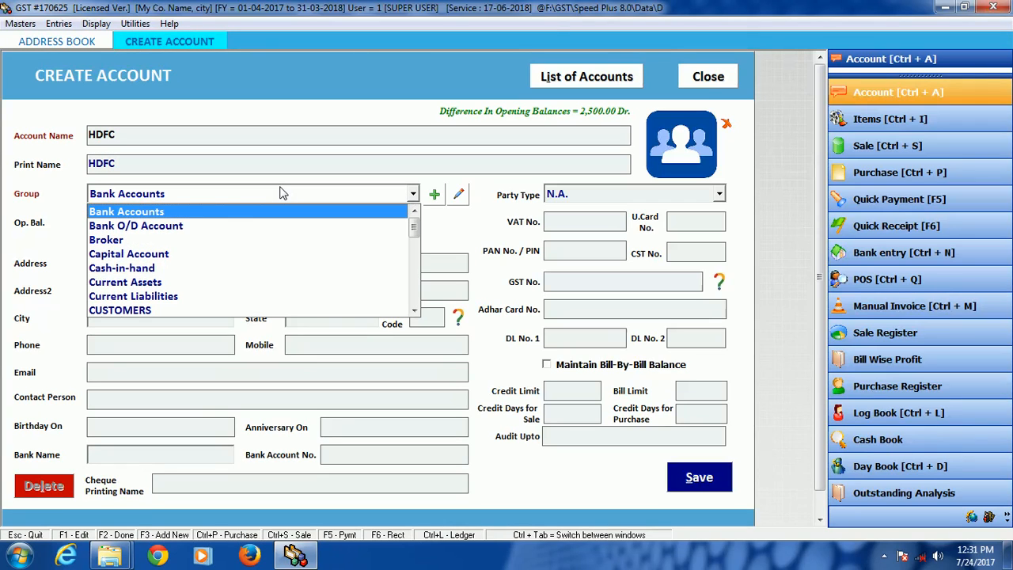
{"action": "key", "text": "Return"}
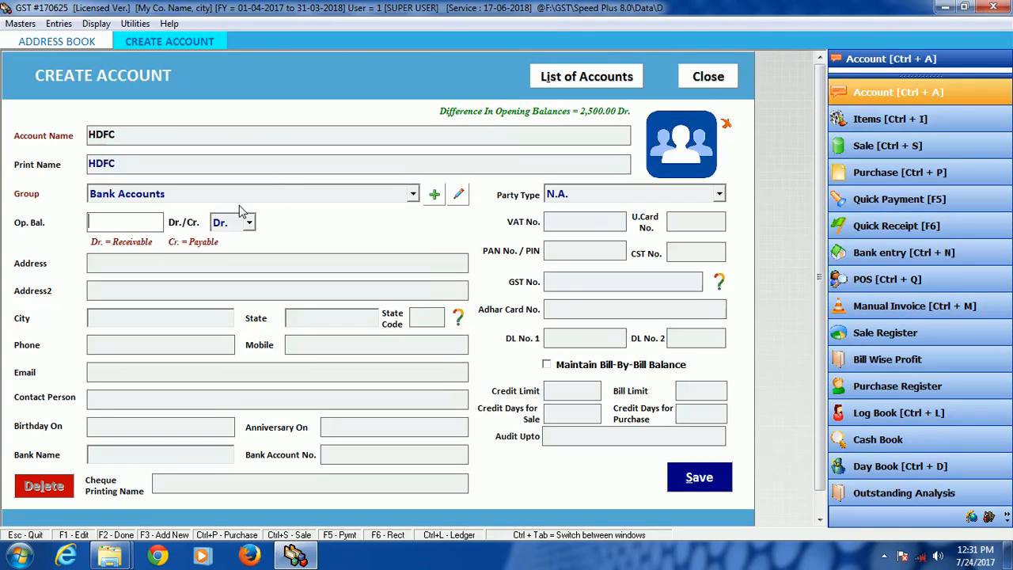
{"action": "left_click", "coordinate": [130, 222]}
{"action": "type", "text": "50000"}
Step: Enter the bank account number for HDFC, leave the cheque printing name empty, and save the account, acknowledging the message
{"action": "left_click", "coordinate": [338, 454]}
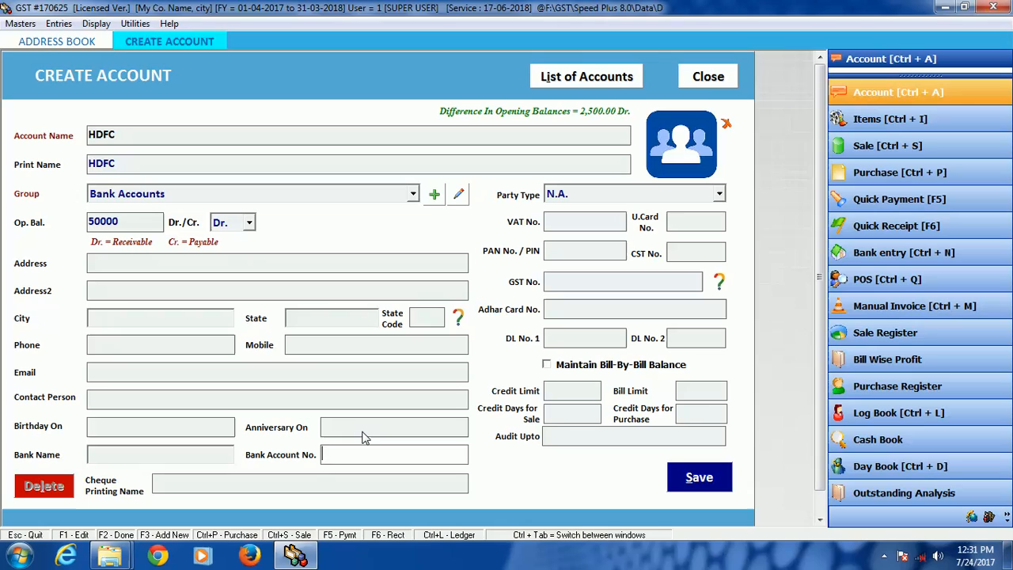
{"action": "type", "text": "987654"}
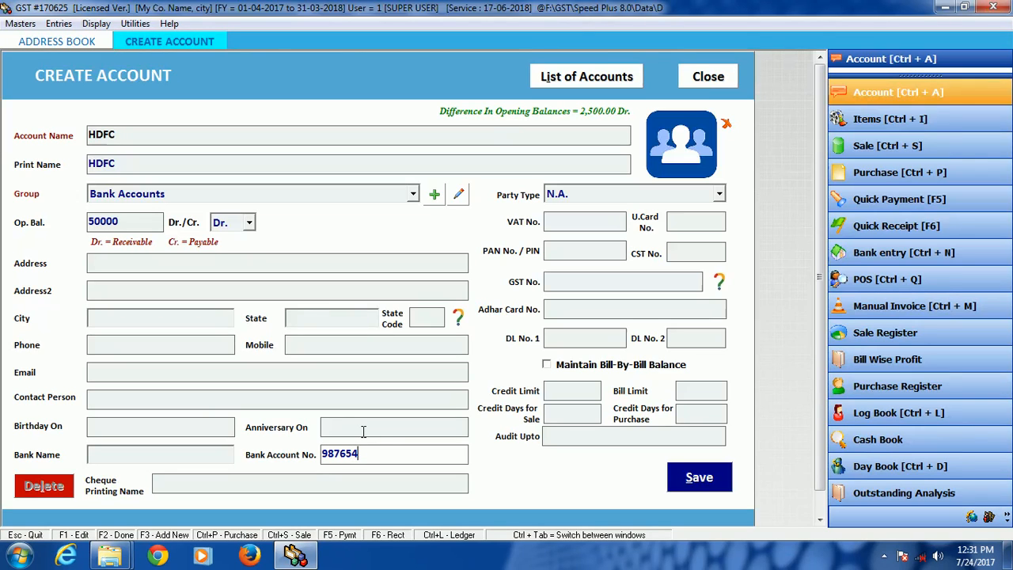
{"action": "type", "text": "1230"}
{"action": "key", "text": "Return"}
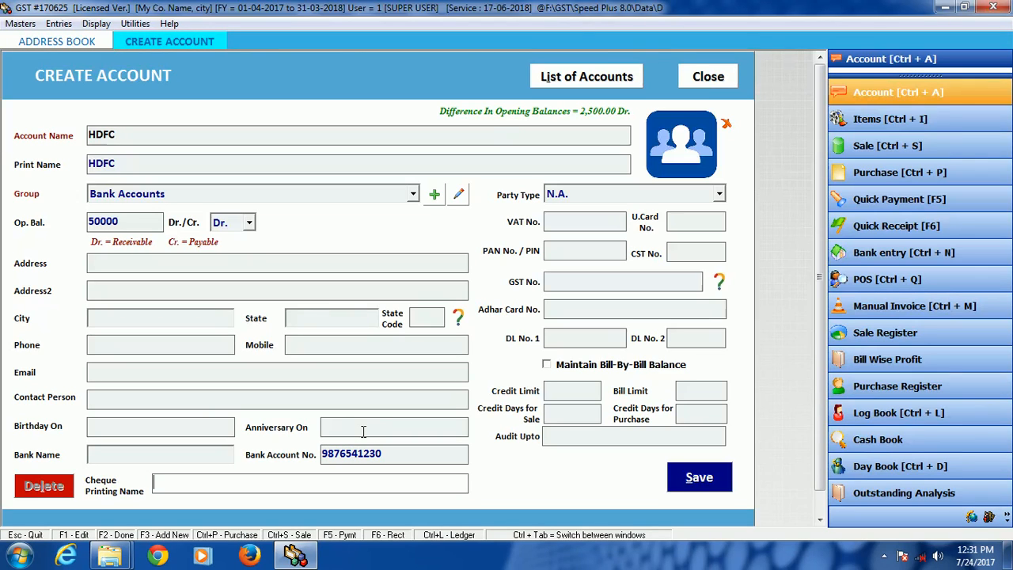
{"action": "left_click", "coordinate": [700, 479]}
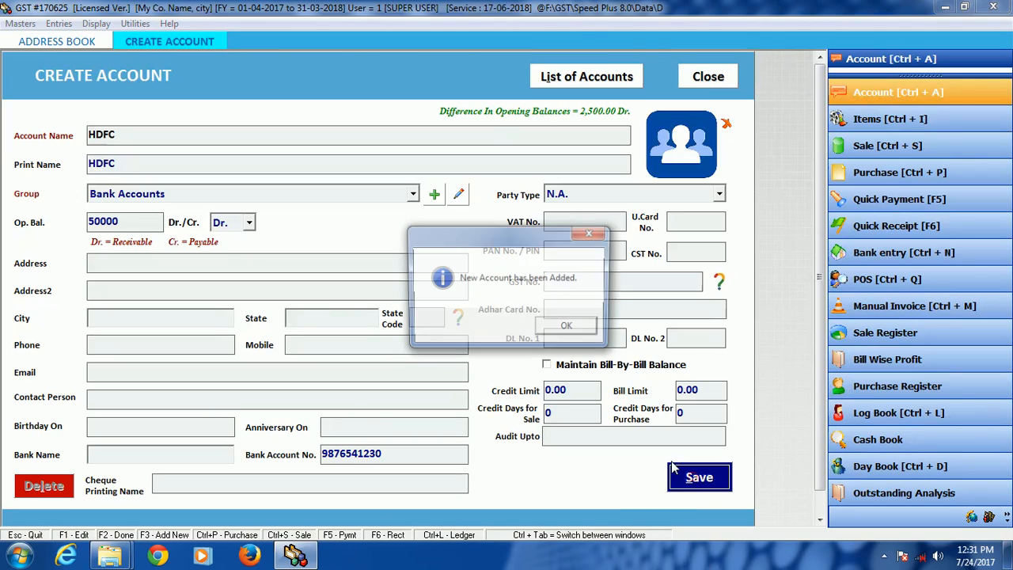
{"action": "left_click", "coordinate": [559, 330]}
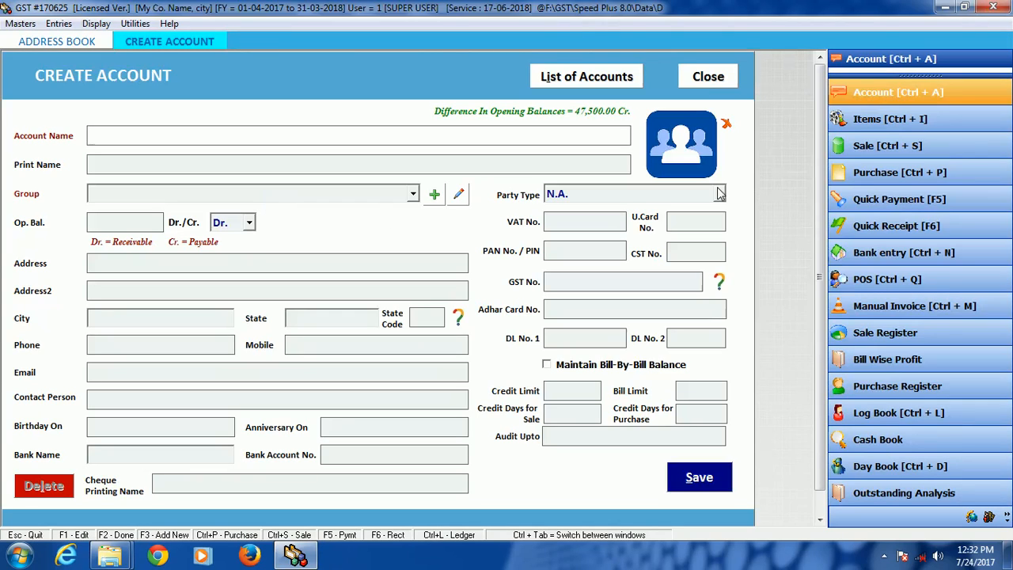
Step: Start a new entry in the list of items, named Item 1, with HSN / SAC code 123 and no short name
{"action": "left_click", "coordinate": [886, 120]}
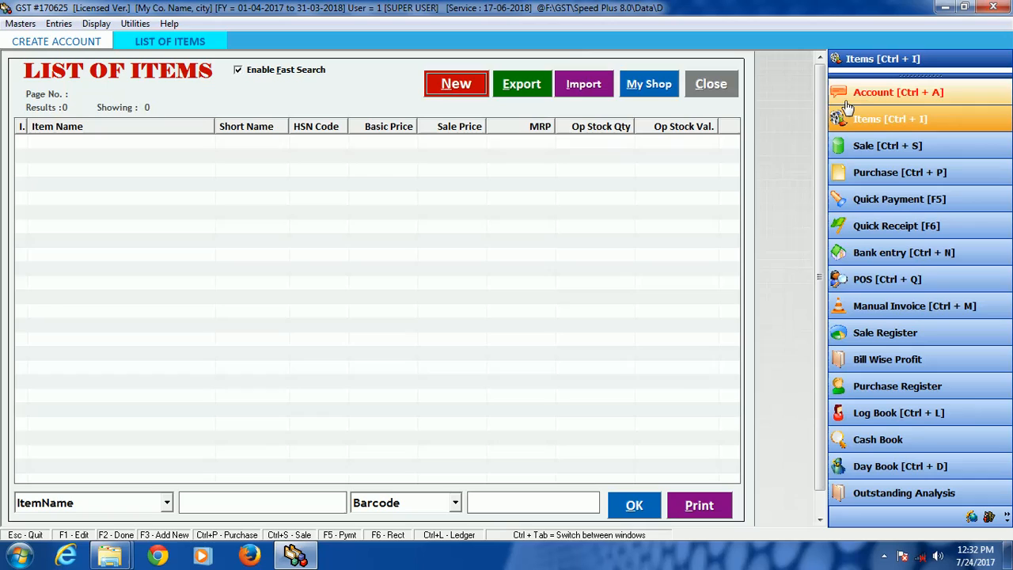
{"action": "left_click", "coordinate": [455, 85]}
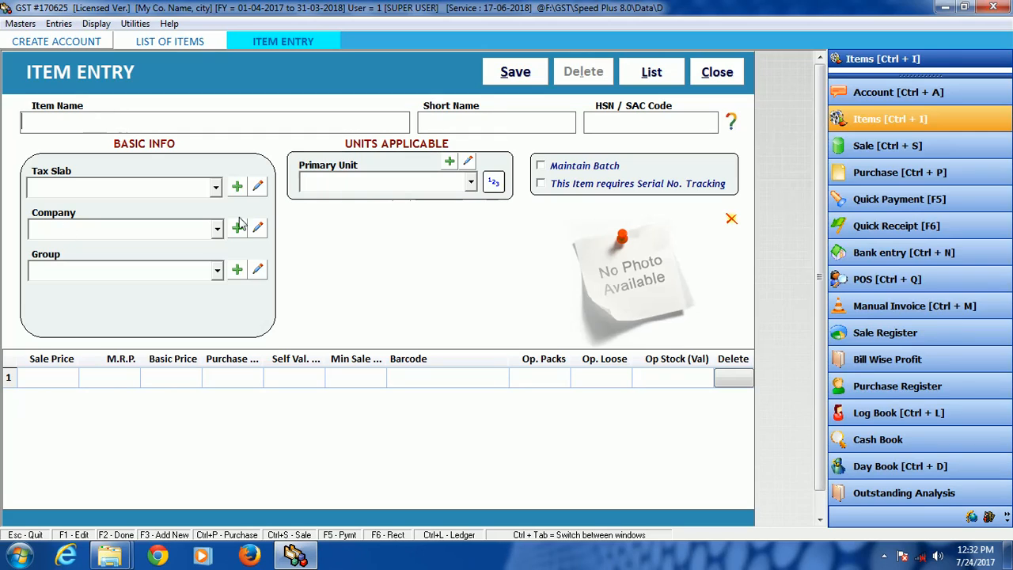
{"action": "left_click", "coordinate": [91, 116]}
{"action": "type", "text": "item 1"}
{"action": "key", "text": "Tab"}
{"action": "type", "text": "123"}
{"action": "key", "text": "Return"}
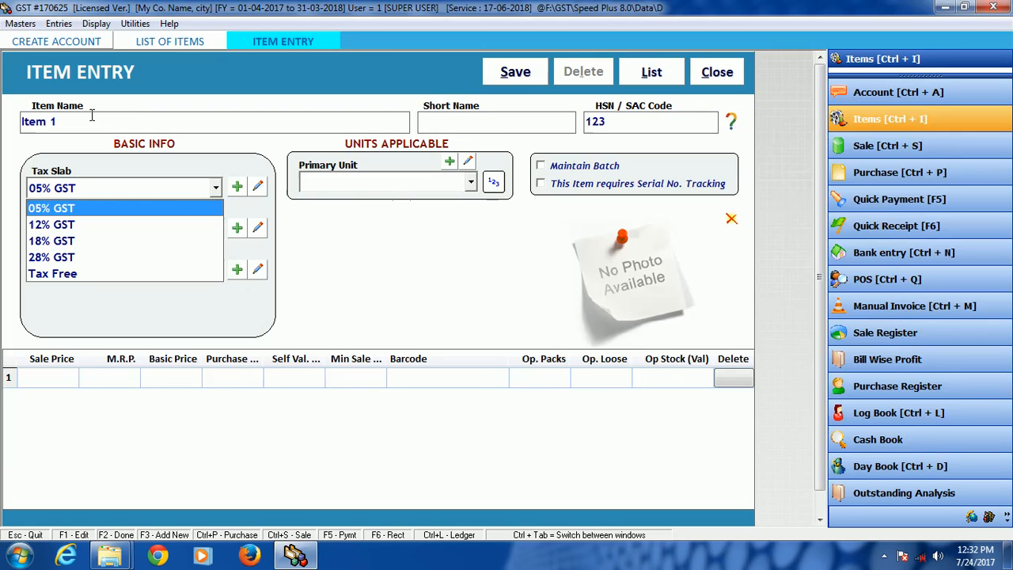
Step: Assign Item 1 the 12% GST tax slab, company GENERAL, group General and primary unit Pcs., leaving serial number tracking off
{"action": "key", "text": "Down"}
{"action": "key", "text": "Return"}
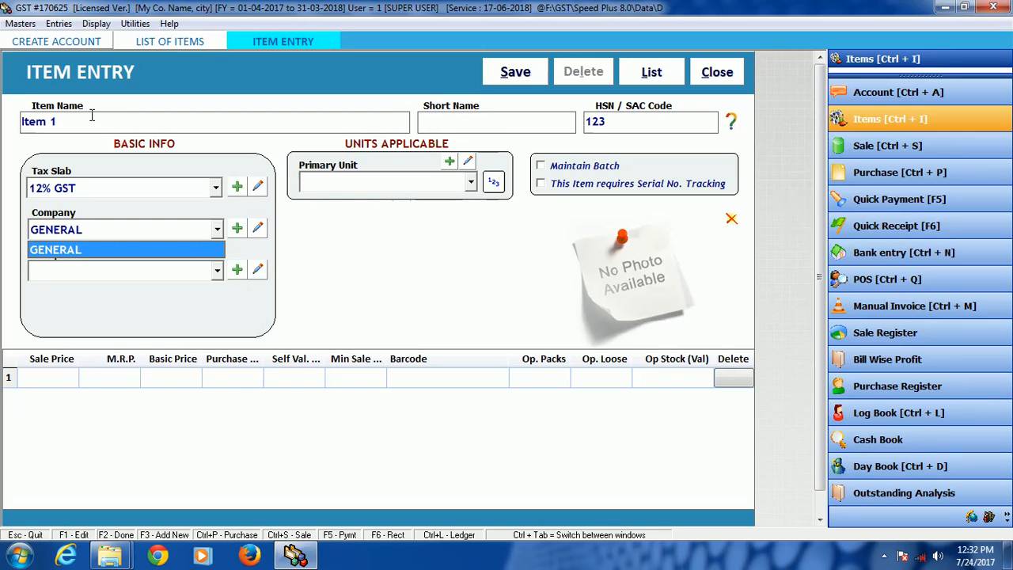
{"action": "key", "text": "Return"}
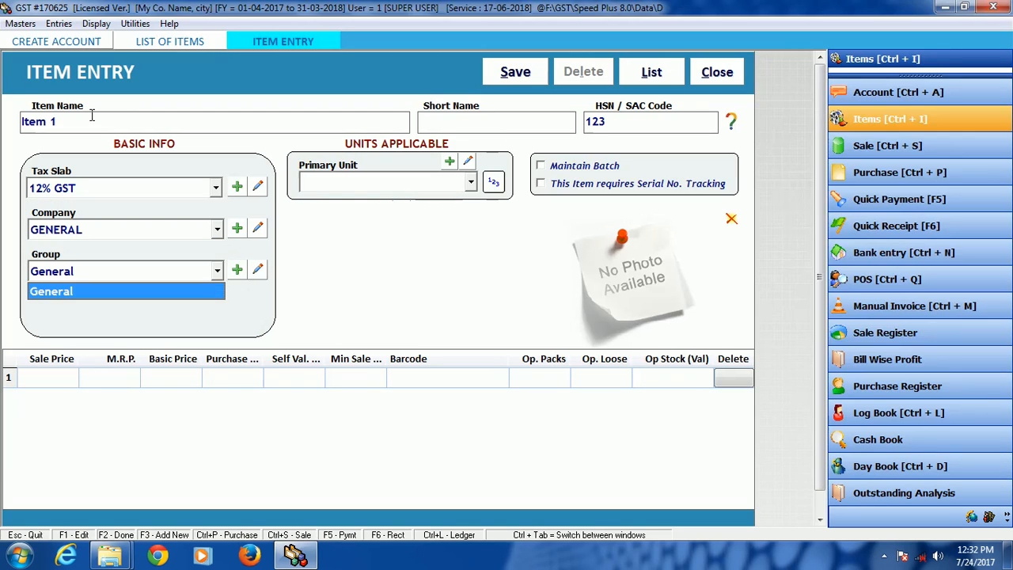
{"action": "key", "text": "Return"}
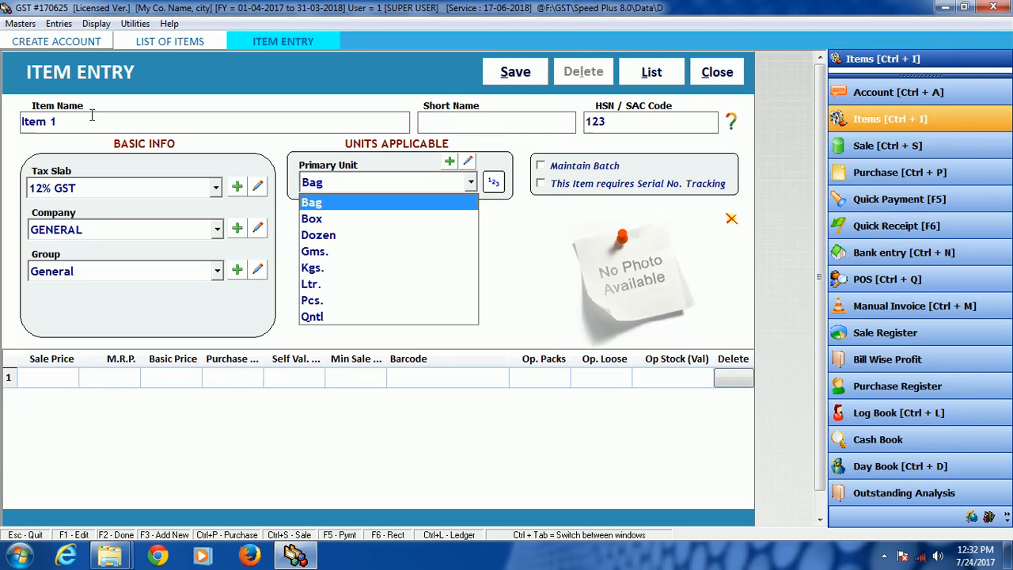
{"action": "key", "text": "p"}
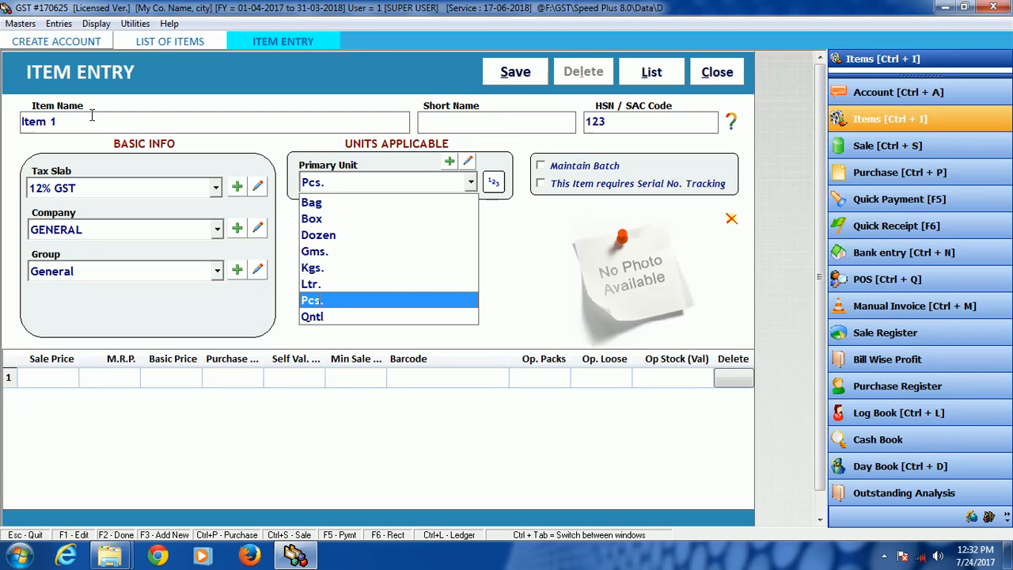
{"action": "key", "text": "Return"}
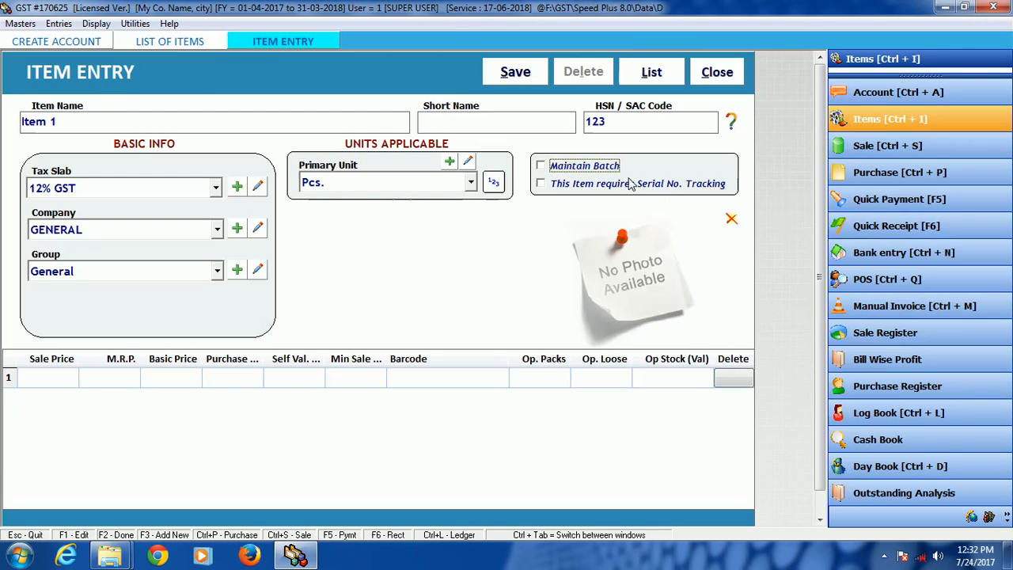
{"action": "left_click", "coordinate": [563, 188]}
{"action": "left_click", "coordinate": [555, 185]}
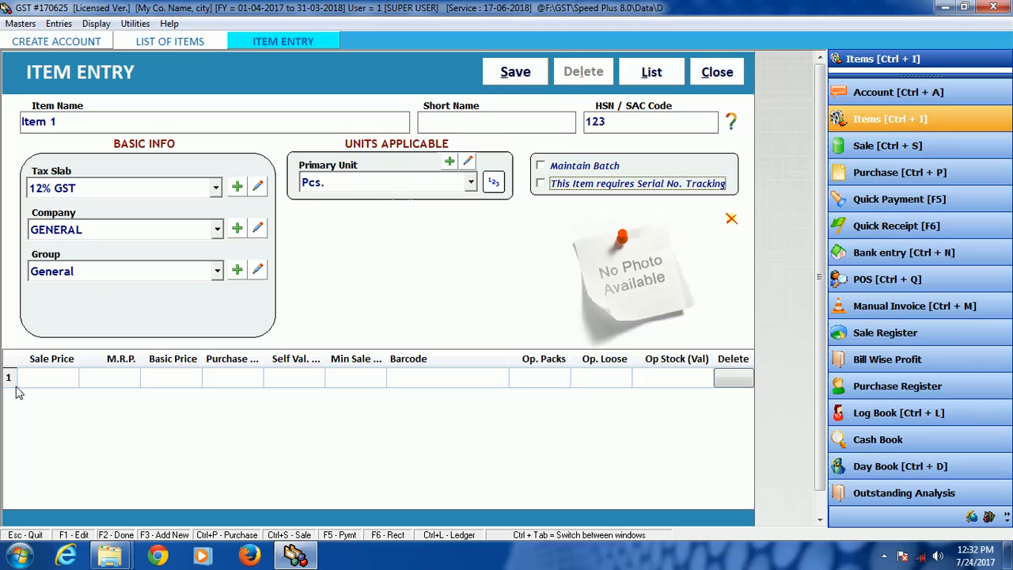
Step: Dismiss the Windows color scheme prompt and set Item 1's sale price to 100 and Self Val. price to 75, leaving the prices between empty
{"action": "left_click", "coordinate": [44, 377]}
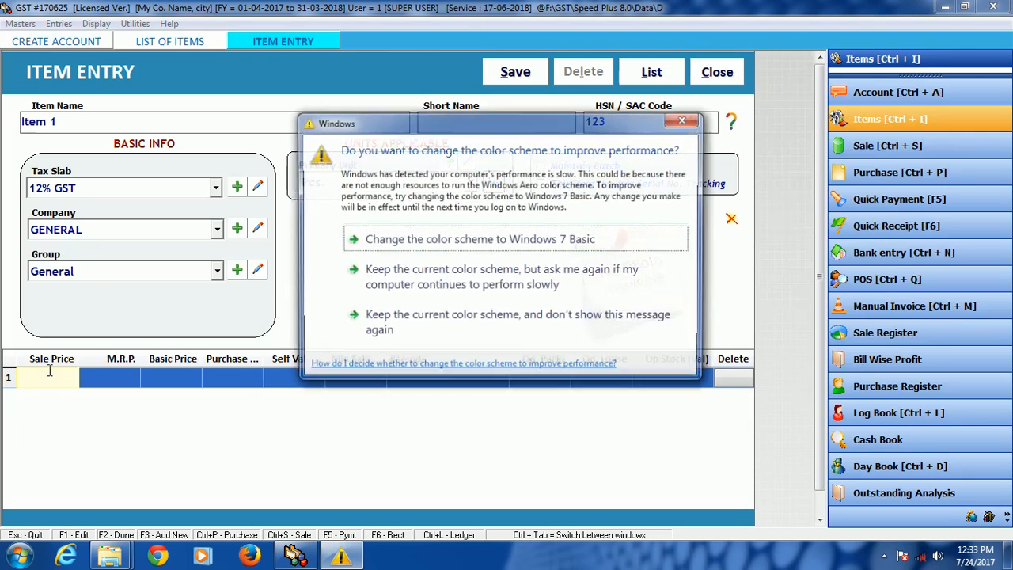
{"action": "left_click", "coordinate": [684, 119]}
{"action": "type", "text": "100"}
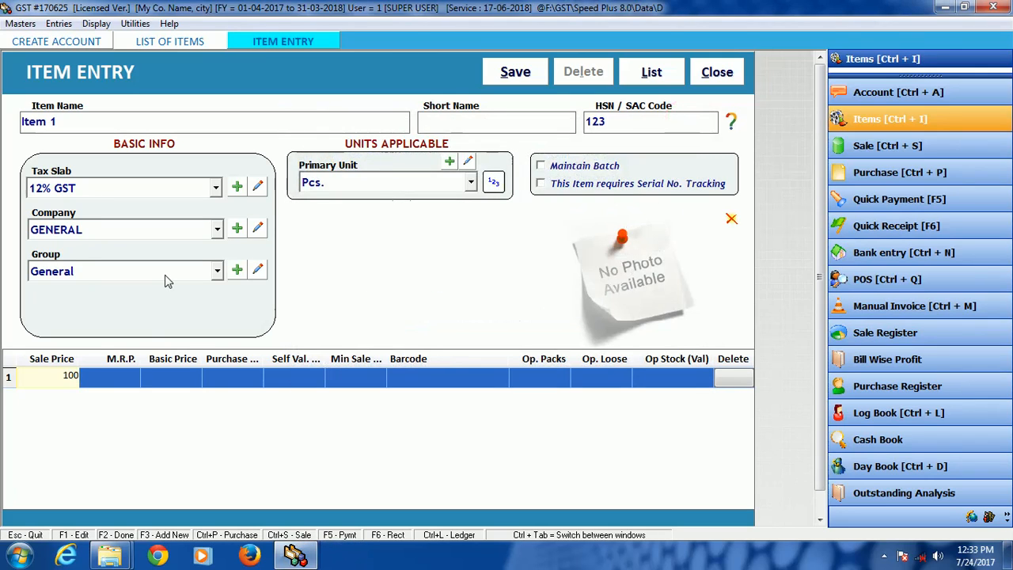
{"action": "key", "text": "Return"}
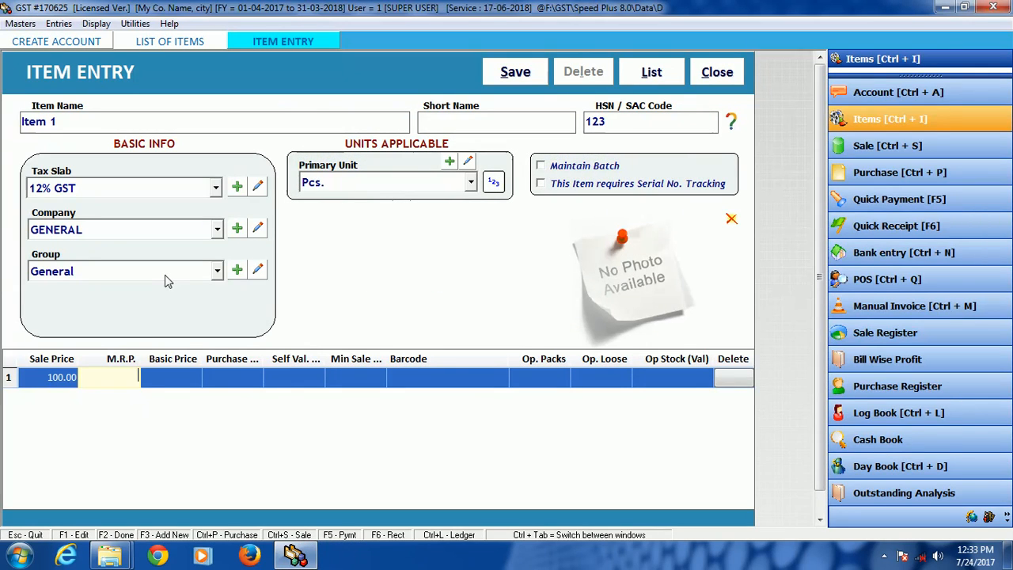
{"action": "key", "text": "Return"}
{"action": "key", "text": "Return"}
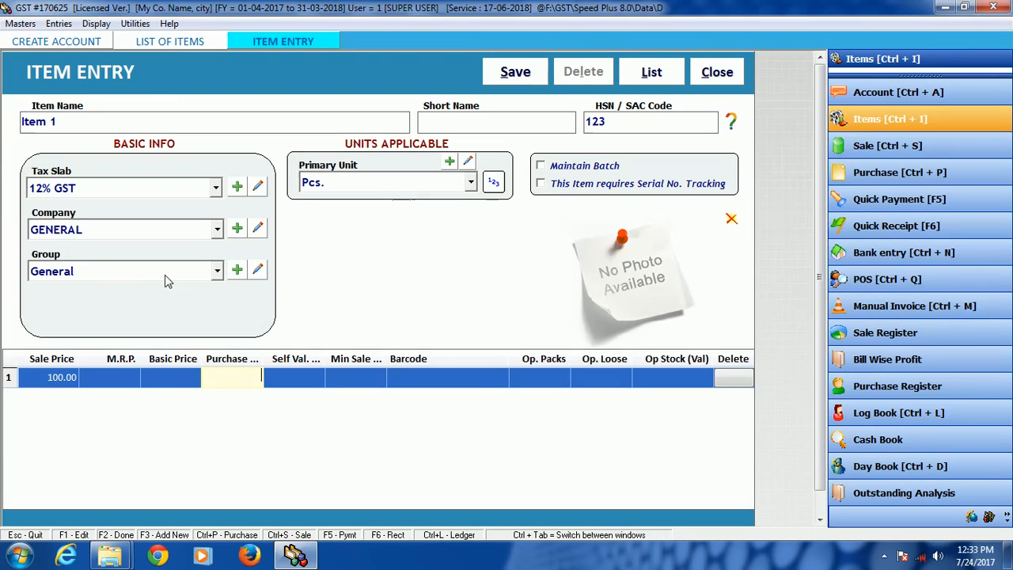
{"action": "key", "text": "Return"}
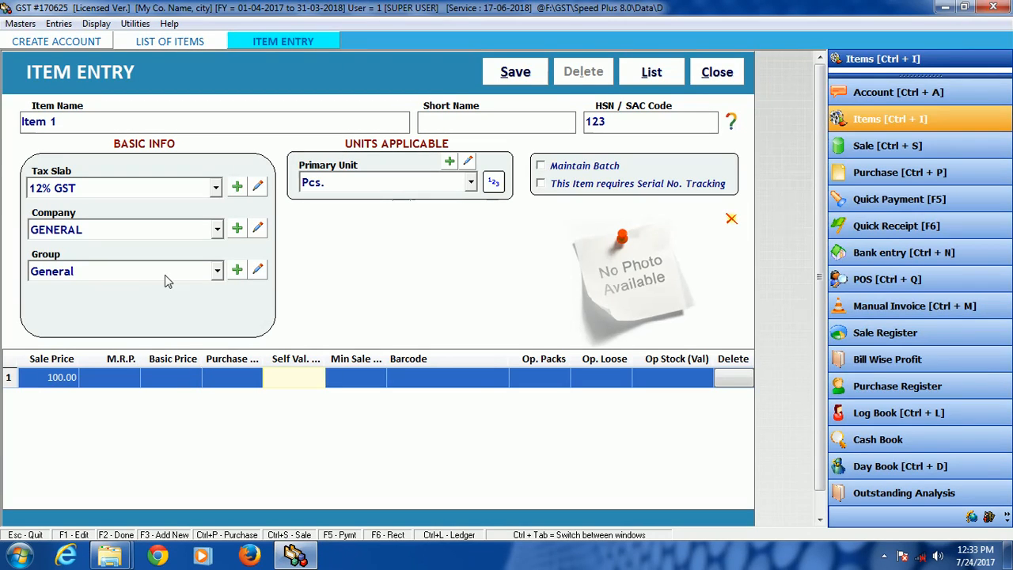
{"action": "type", "text": "75"}
{"action": "key", "text": "Return"}
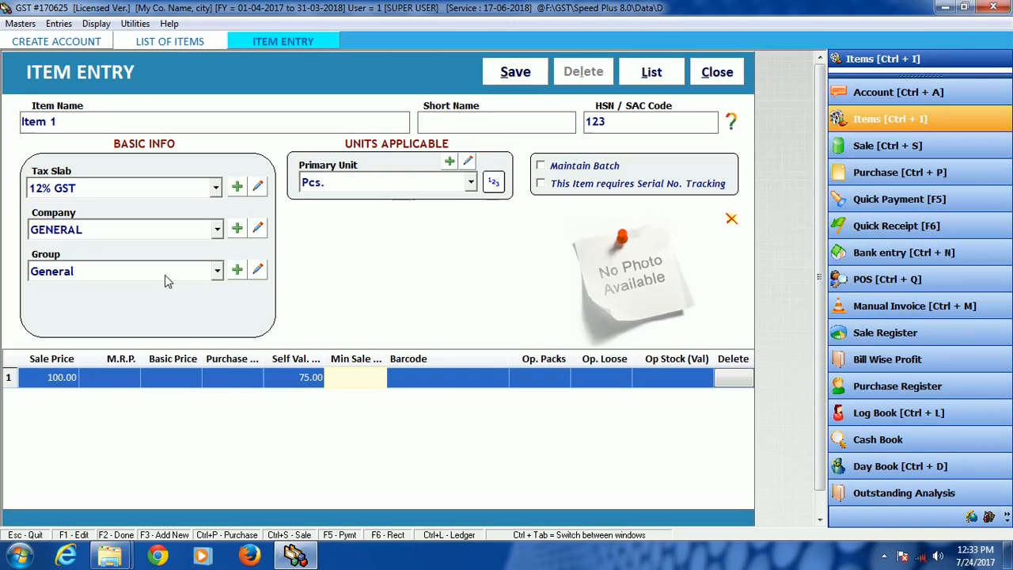
Step: Leave the minimum sale price, barcode and loose quantity empty and set Item 1's opening packs to 10
{"action": "key", "text": "Return"}
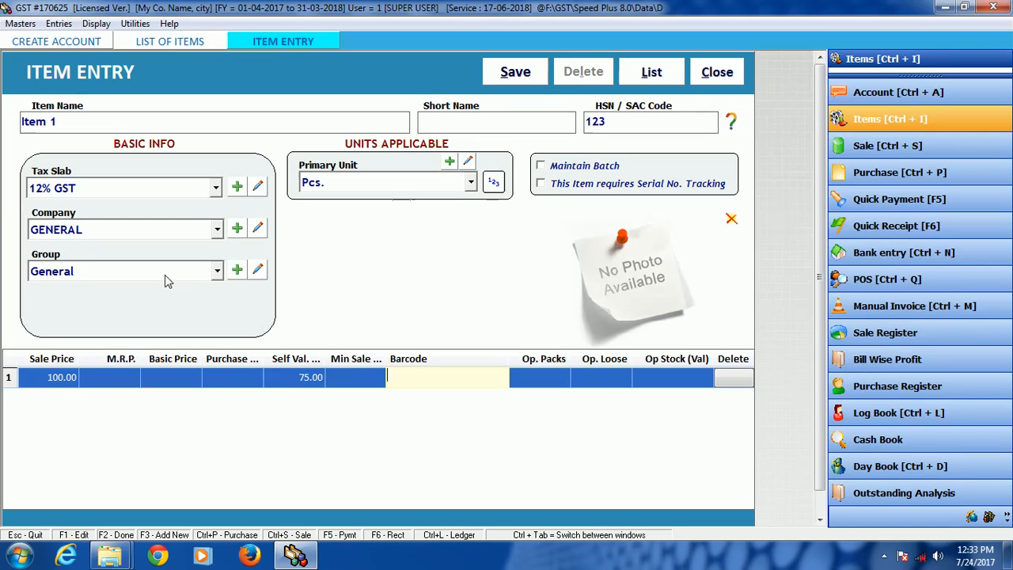
{"action": "key", "text": "Return"}
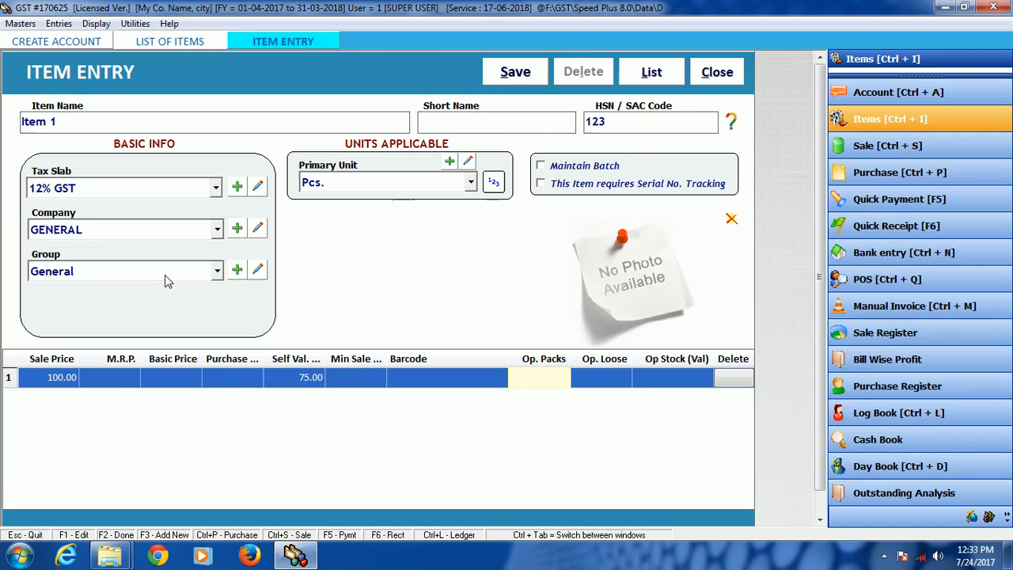
{"action": "type", "text": "10"}
{"action": "key", "text": "Return"}
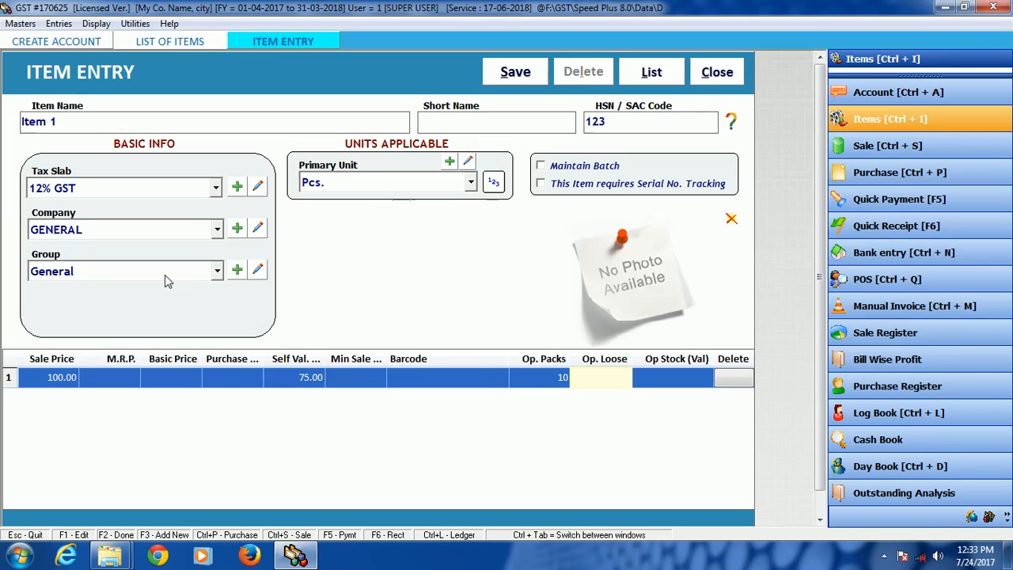
{"action": "key", "text": "Return"}
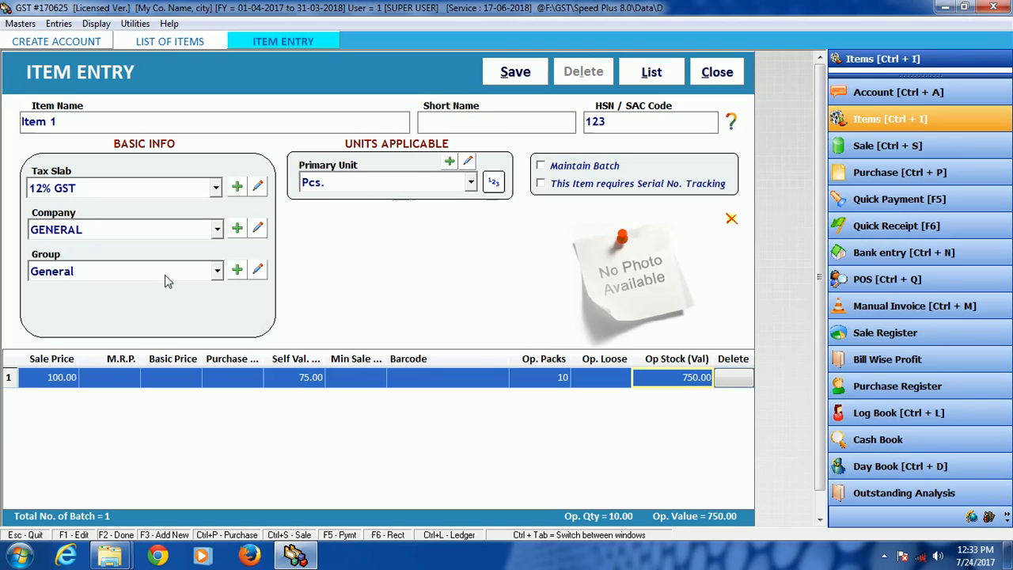
Step: Save Item 1 and dismiss the message dialogs to return to a blank item form
{"action": "left_click", "coordinate": [520, 73]}
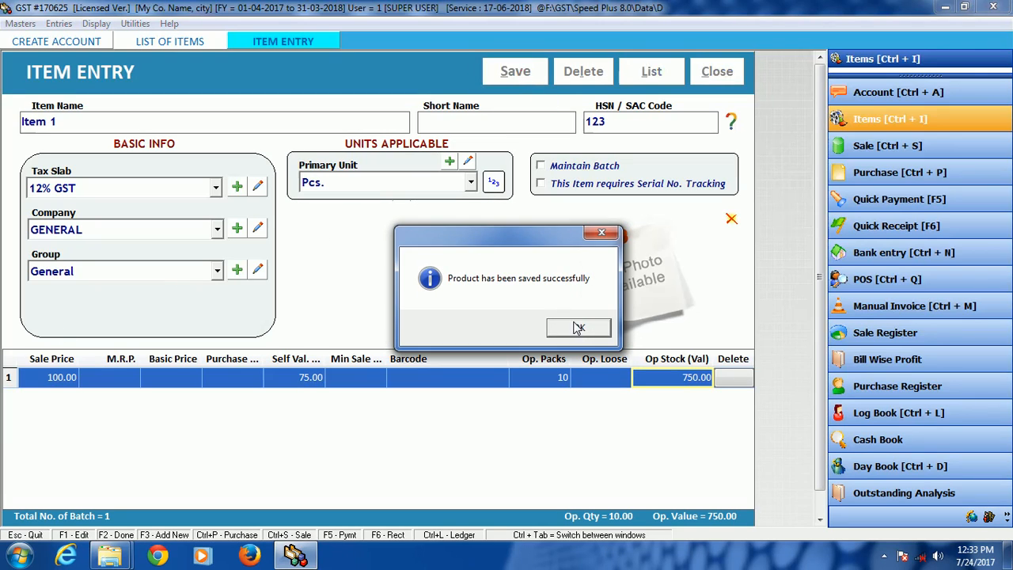
{"action": "left_click", "coordinate": [578, 327]}
{"action": "left_click", "coordinate": [515, 72]}
{"action": "left_click", "coordinate": [515, 72]}
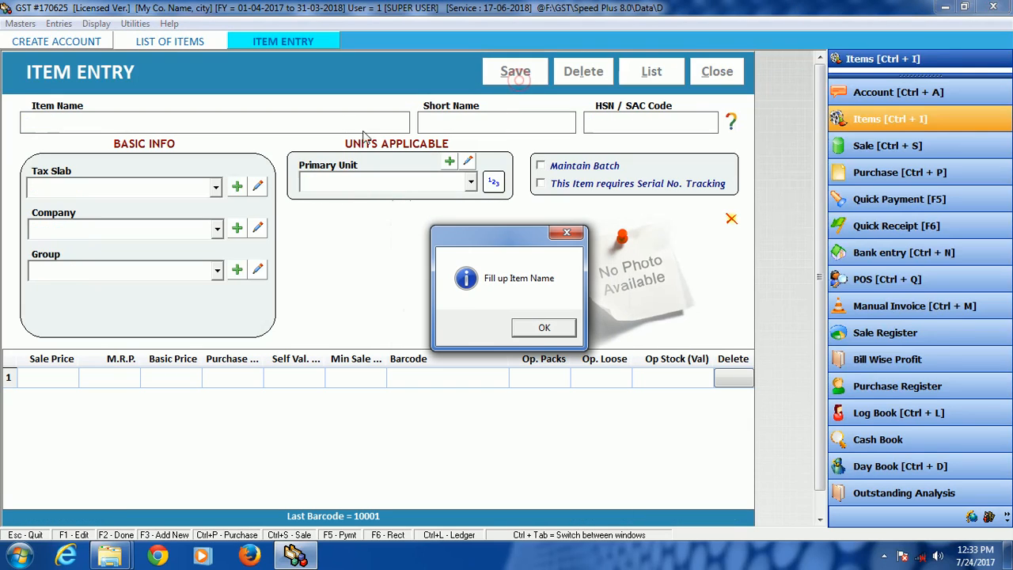
{"action": "left_click", "coordinate": [528, 330]}
Step: Name the second item Item 2 and give it HSN / SAC code 852, leaving the short name empty
{"action": "type", "text": "item 2"}
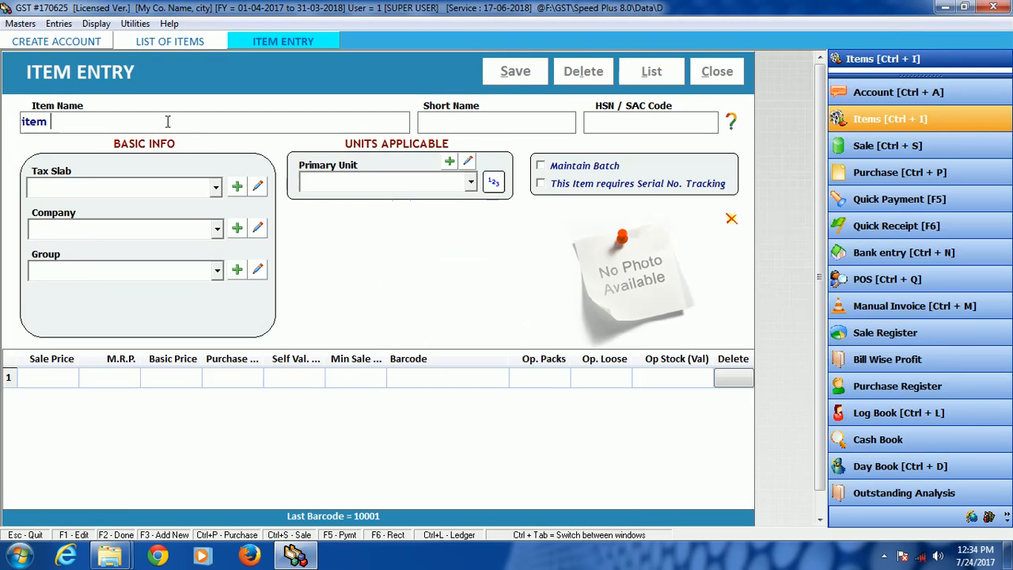
{"action": "key", "text": "Tab"}
{"action": "key", "text": "Tab"}
{"action": "type", "text": "852"}
{"action": "key", "text": "Tab"}
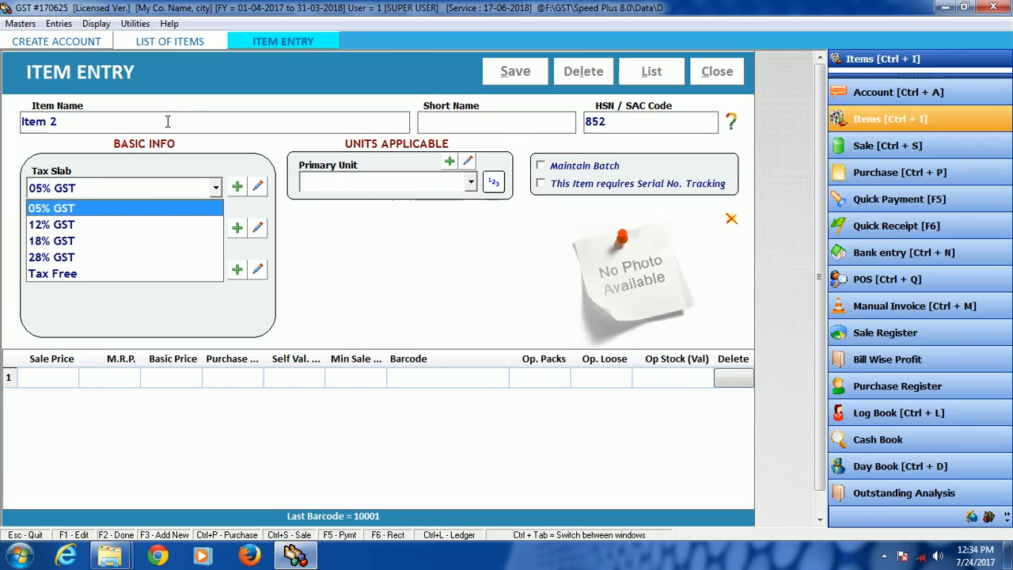
Step: Give Item 2 the 05% GST tax slab, company GENERAL, group General and primary unit Kgs
{"action": "key", "text": "Tab"}
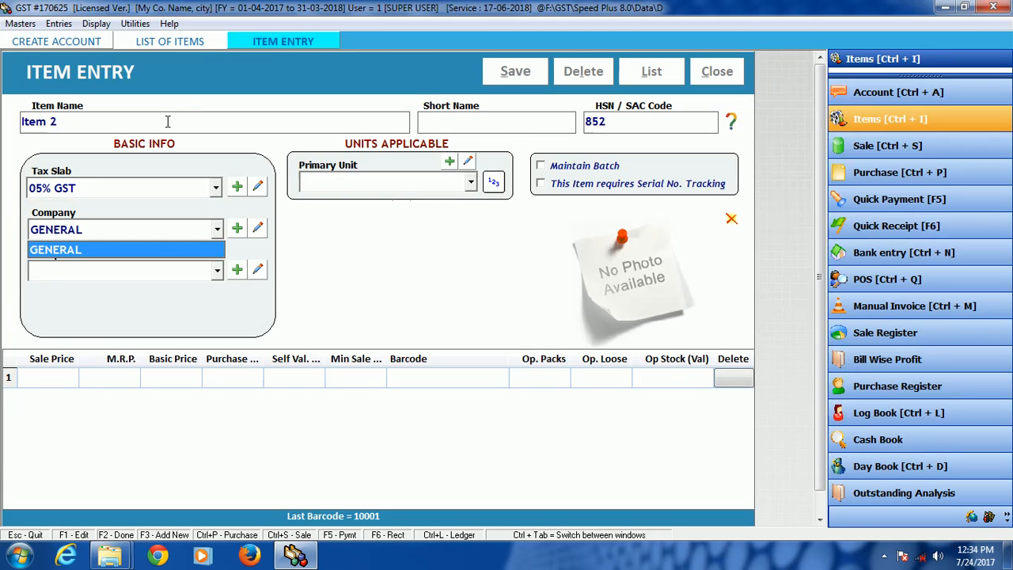
{"action": "key", "text": "Tab"}
{"action": "key", "text": "Tab"}
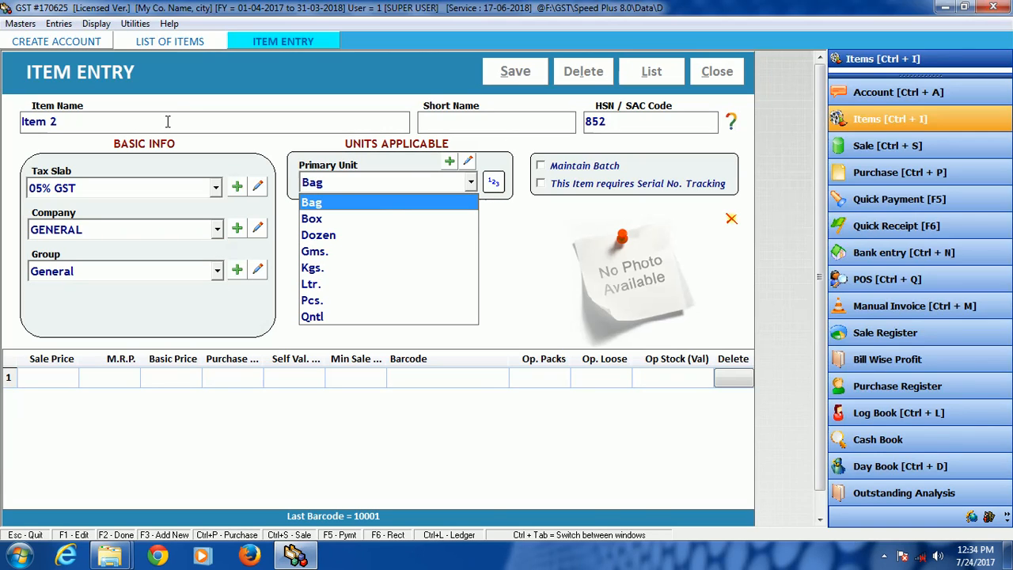
{"action": "type", "text": "k"}
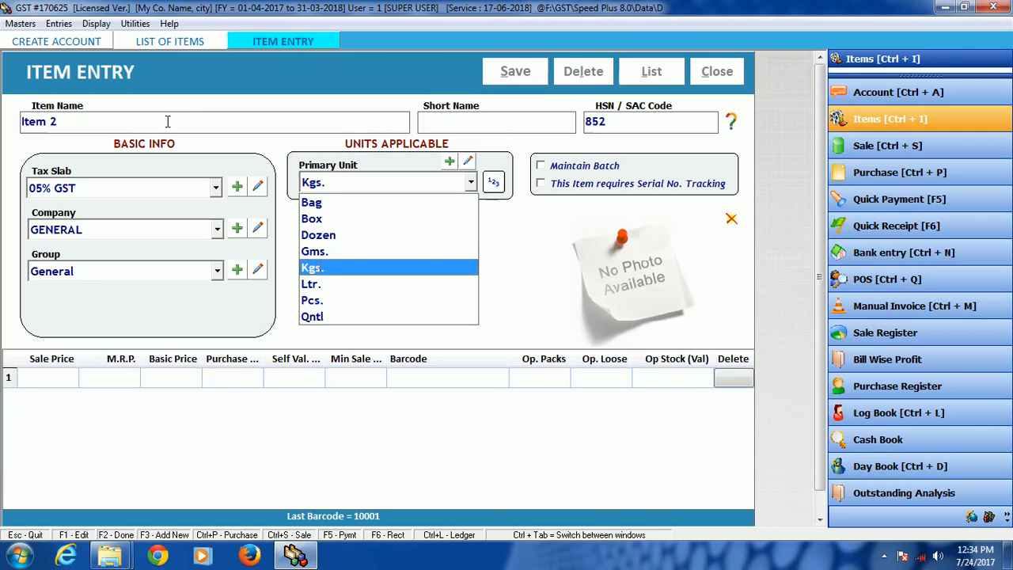
{"action": "key", "text": "Tab"}
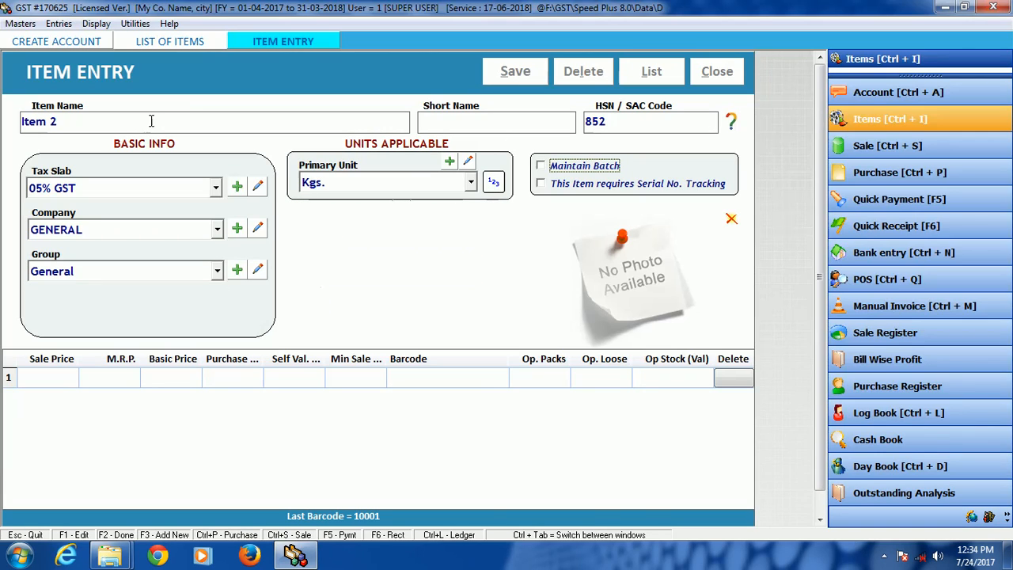
Step: Set Item 2's sale price to 150 and Self Val. price to 110, leaving the prices between empty
{"action": "left_click", "coordinate": [61, 379]}
{"action": "type", "text": "150"}
{"action": "key", "text": "Return"}
{"action": "key", "text": "Return"}
{"action": "key", "text": "Return"}
{"action": "key", "text": "Return"}
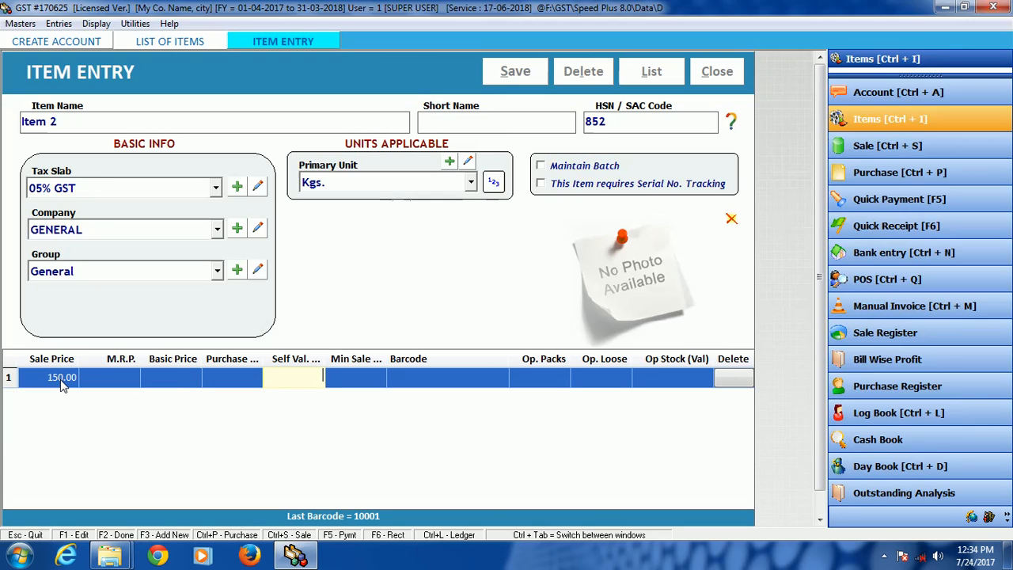
{"action": "type", "text": "110"}
{"action": "key", "text": "Return"}
{"action": "key", "text": "Return"}
{"action": "key", "text": "Return"}
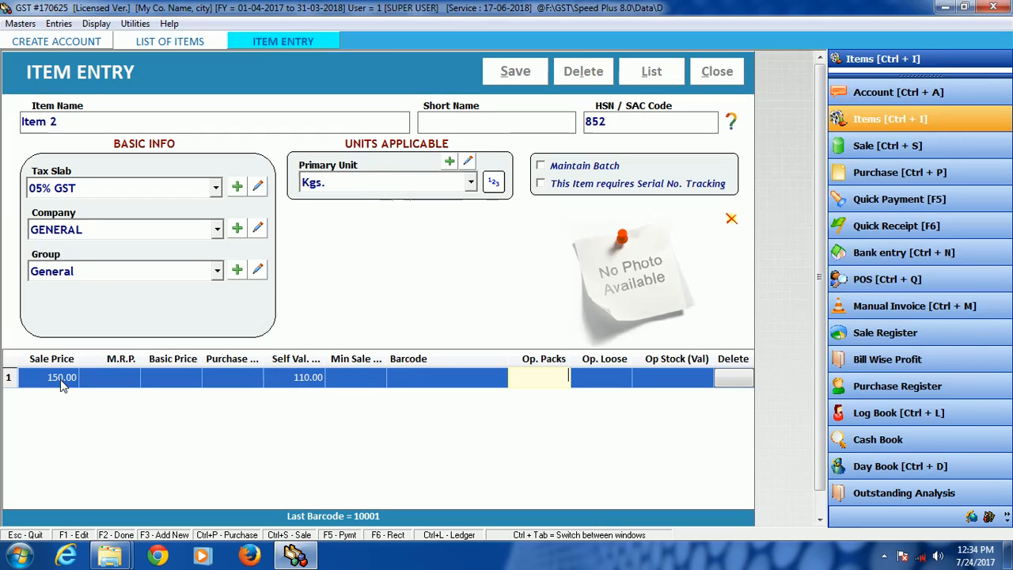
Step: Set Item 2's opening packs to 5, leaving the barcode and loose quantity empty
{"action": "type", "text": "5"}
{"action": "key", "text": "Return"}
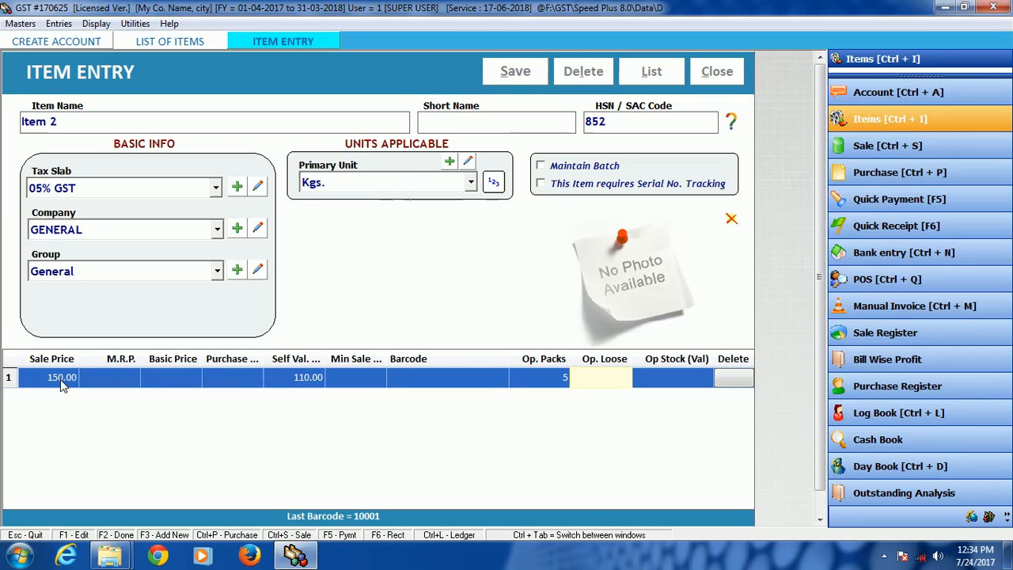
{"action": "key", "text": "Return"}
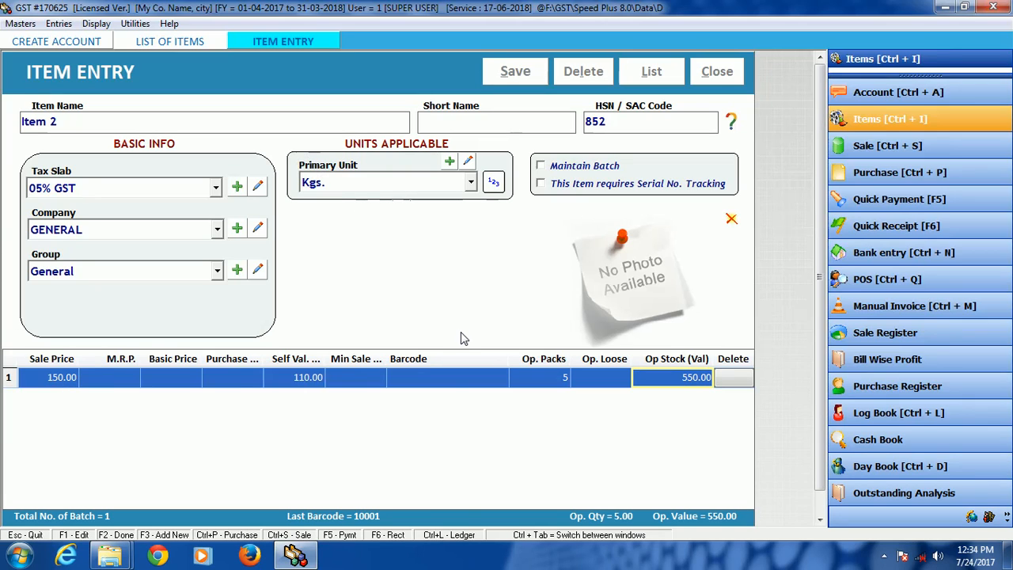
Step: Save Item 2, dismiss the message dialog and start a new blank item
{"action": "left_click", "coordinate": [530, 76]}
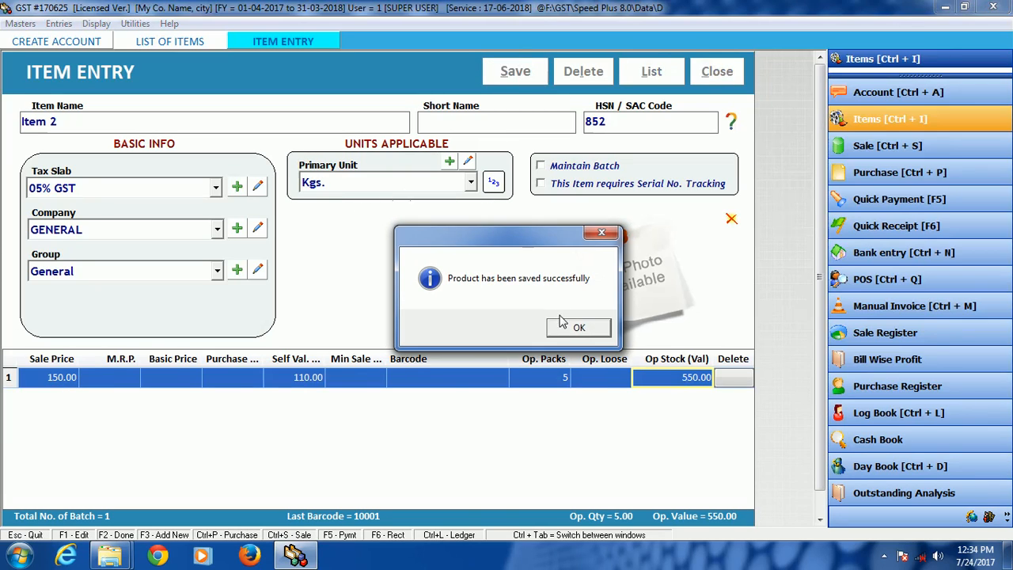
{"action": "left_click", "coordinate": [562, 331]}
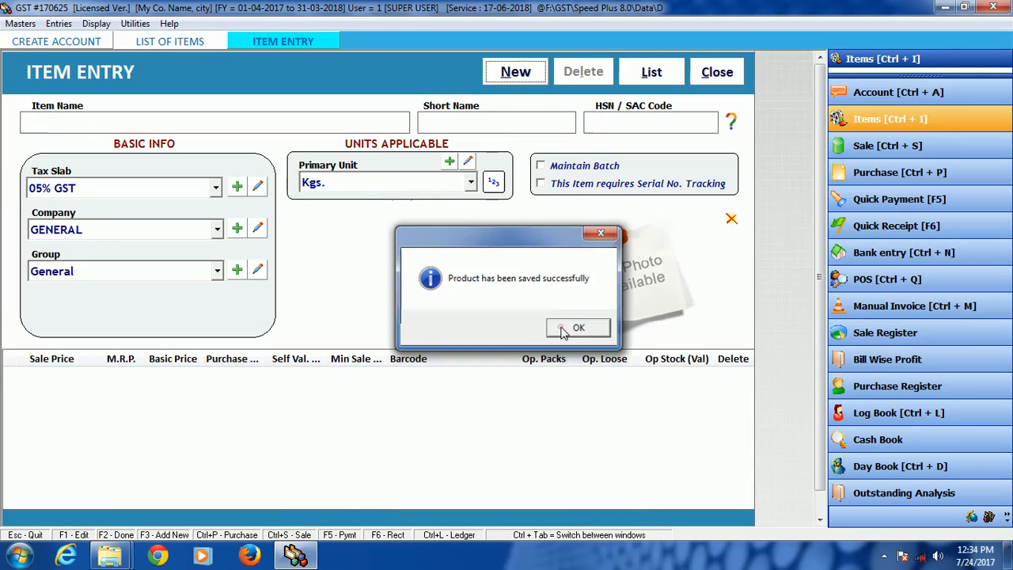
{"action": "left_click", "coordinate": [518, 75]}
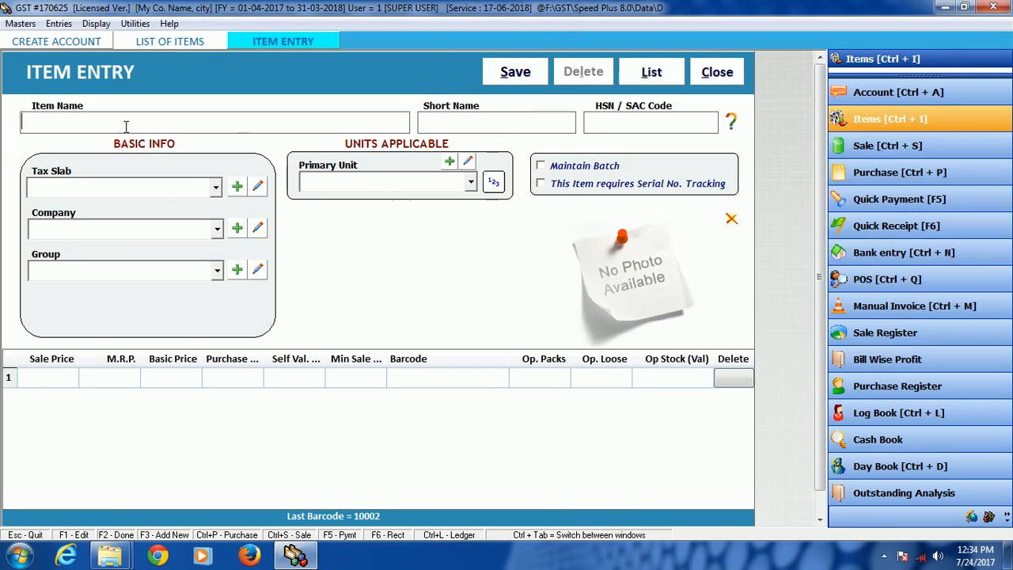
Step: Name the third item Item 3 and give it HSN / SAC code 965, leaving the short name empty
{"action": "type", "text": "item 3"}
{"action": "key", "text": "Tab"}
{"action": "key", "text": "Tab"}
{"action": "type", "text": "965"}
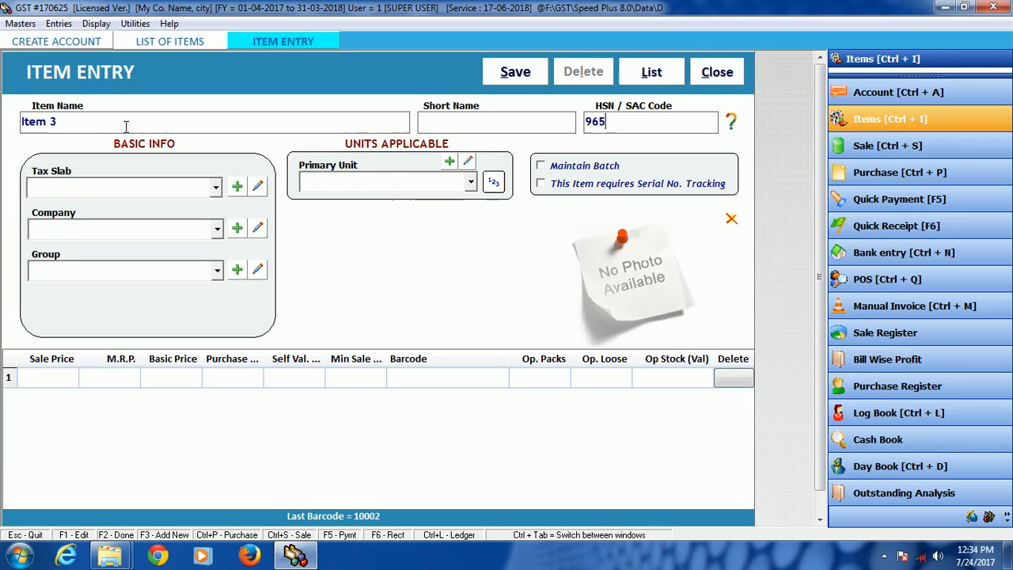
Step: Accept the 05% GST tax slab, company GENERAL and group General for Item 3
{"action": "key", "text": "Tab"}
{"action": "key", "text": "Tab"}
{"action": "key", "text": "Tab"}
{"action": "key", "text": "Tab"}
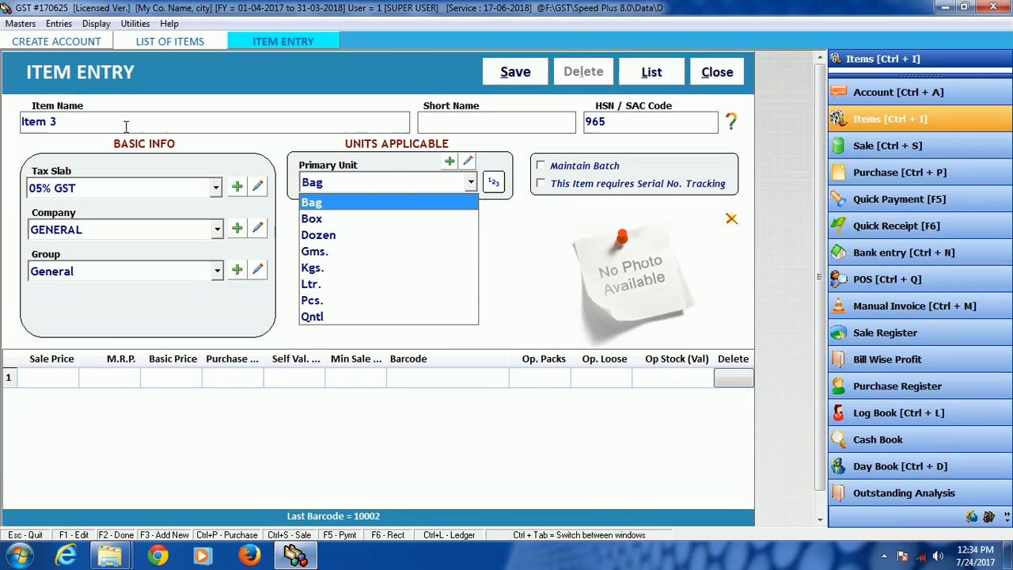
Step: Look through the available primary units for Item 3
{"action": "key", "text": "Down"}
{"action": "key", "text": "Down"}
{"action": "key", "text": "Down"}
{"action": "key", "text": "Down"}
{"action": "key", "text": "Down"}
{"action": "key", "text": "Down"}
{"action": "key", "text": "Up"}
{"action": "key", "text": "Up"}
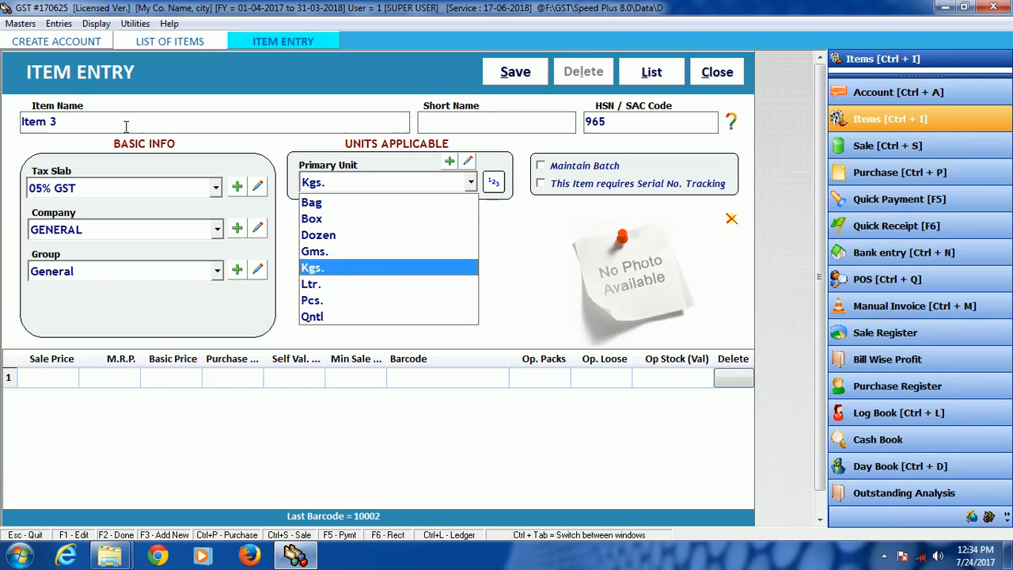
{"action": "key", "text": "Up"}
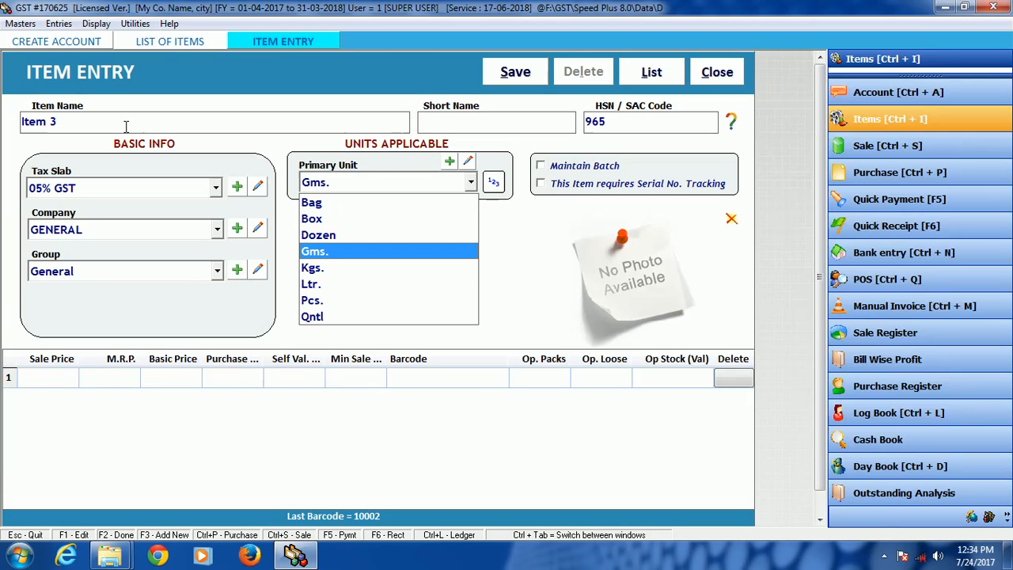
{"action": "key", "text": "Up"}
{"action": "key", "text": "Up"}
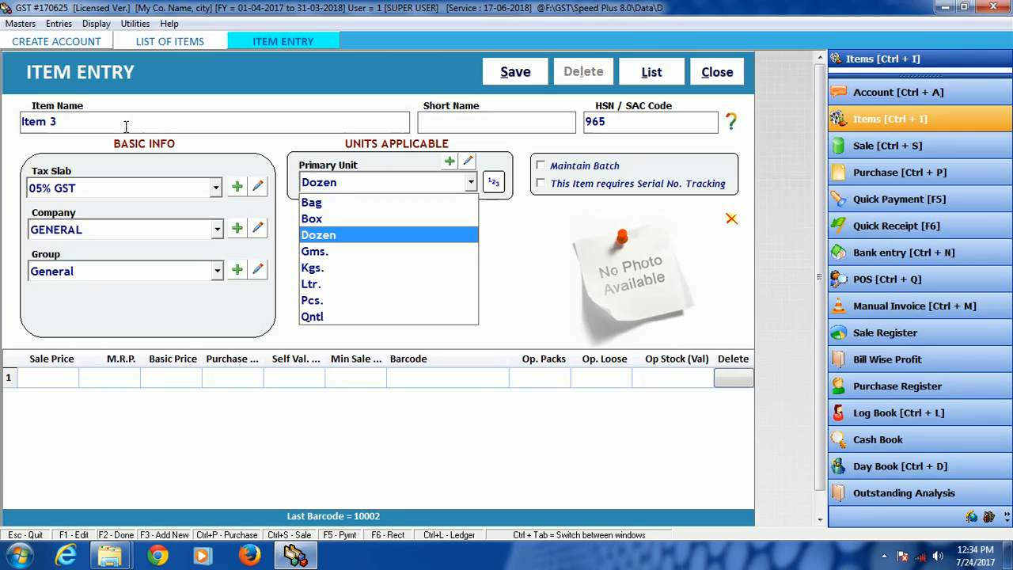
{"action": "key", "text": "Down"}
{"action": "key", "text": "Down"}
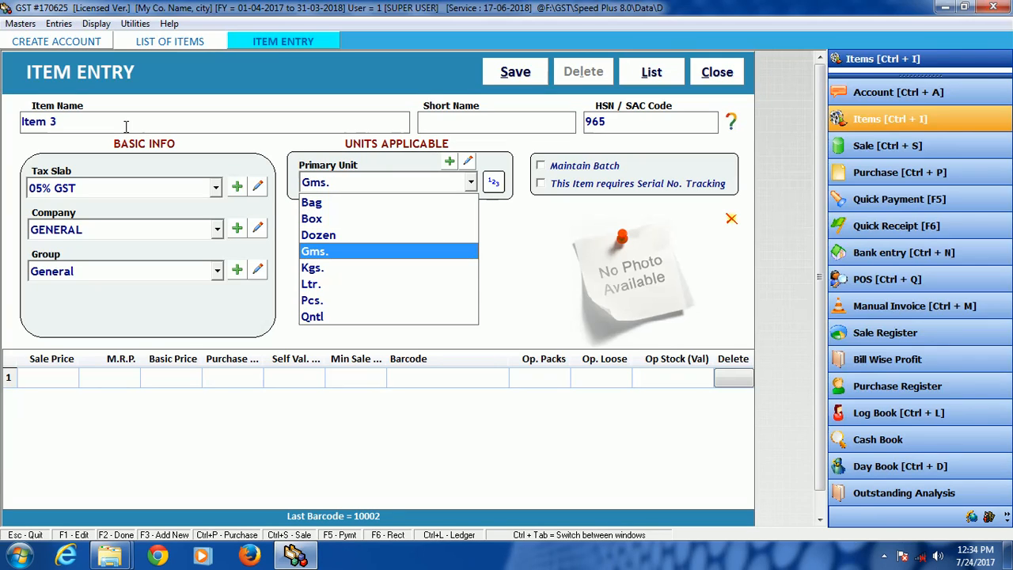
{"action": "key", "text": "Down"}
{"action": "key", "text": "Down"}
{"action": "key", "text": "Down"}
{"action": "key", "text": "Down"}
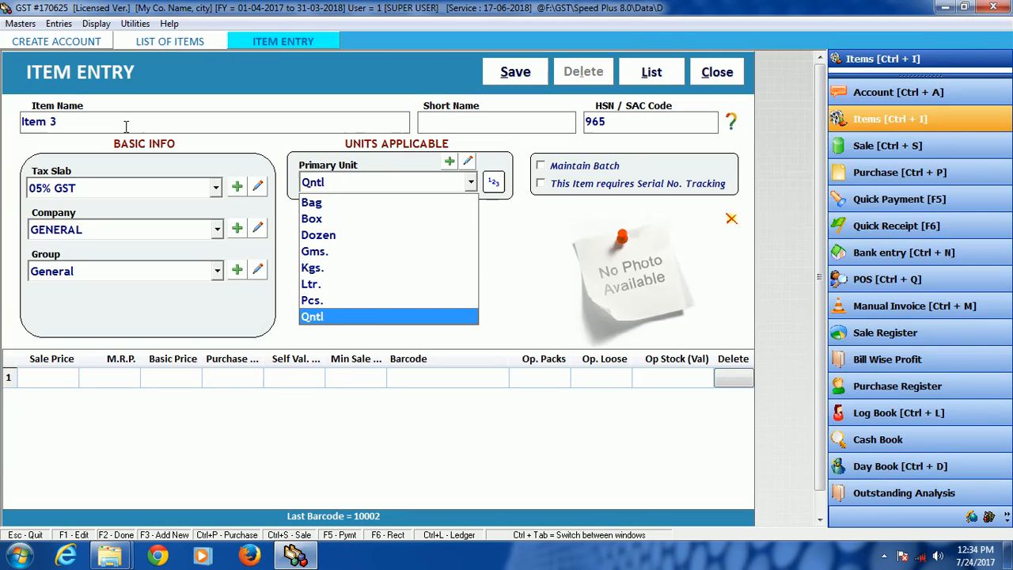
{"action": "key", "text": "Up"}
{"action": "key", "text": "Up"}
{"action": "key", "text": "Up"}
{"action": "key", "text": "Up"}
{"action": "key", "text": "Up"}
{"action": "key", "text": "Up"}
{"action": "key", "text": "Up"}
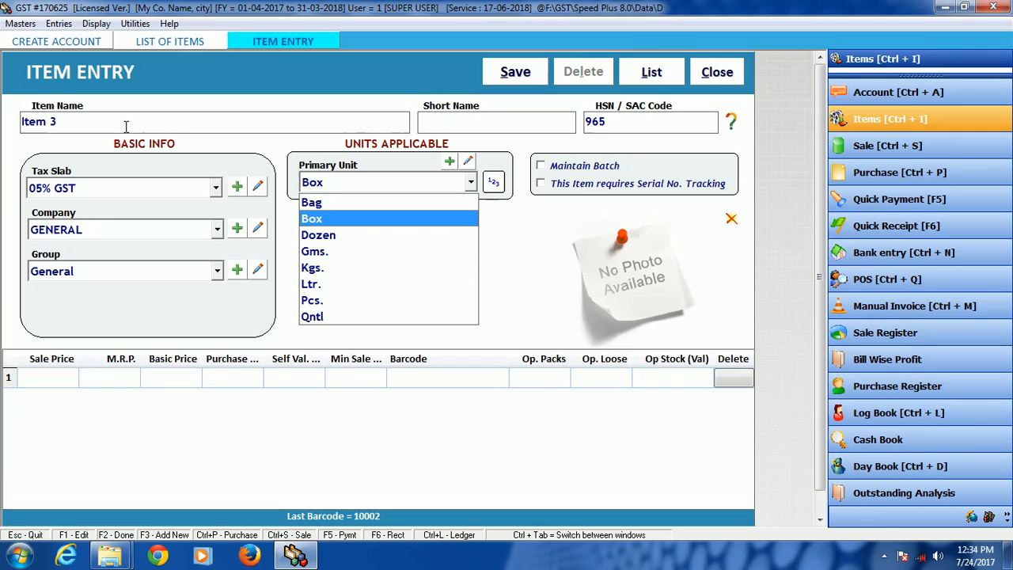
{"action": "key", "text": "Down"}
Step: Create a new unit named Tn and use it as Item 3's primary unit
{"action": "key", "text": "F3"}
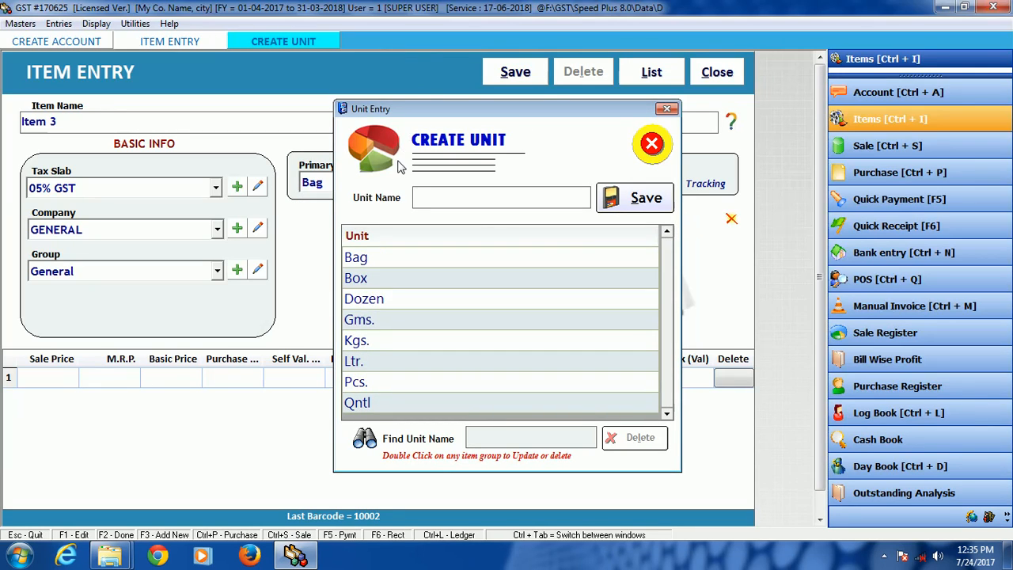
{"action": "type", "text": "tn"}
{"action": "key", "text": "Return"}
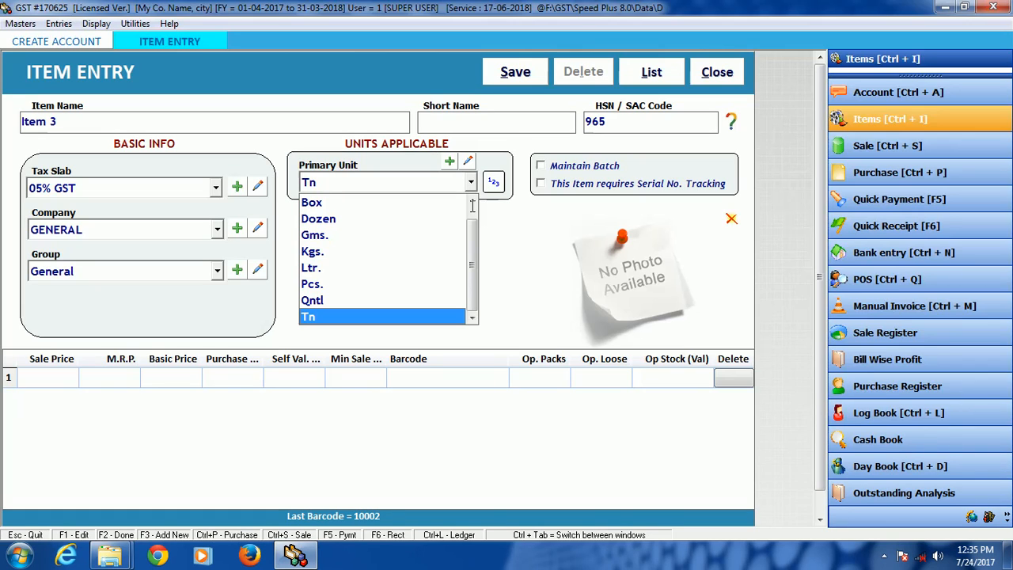
{"action": "key", "text": "Return"}
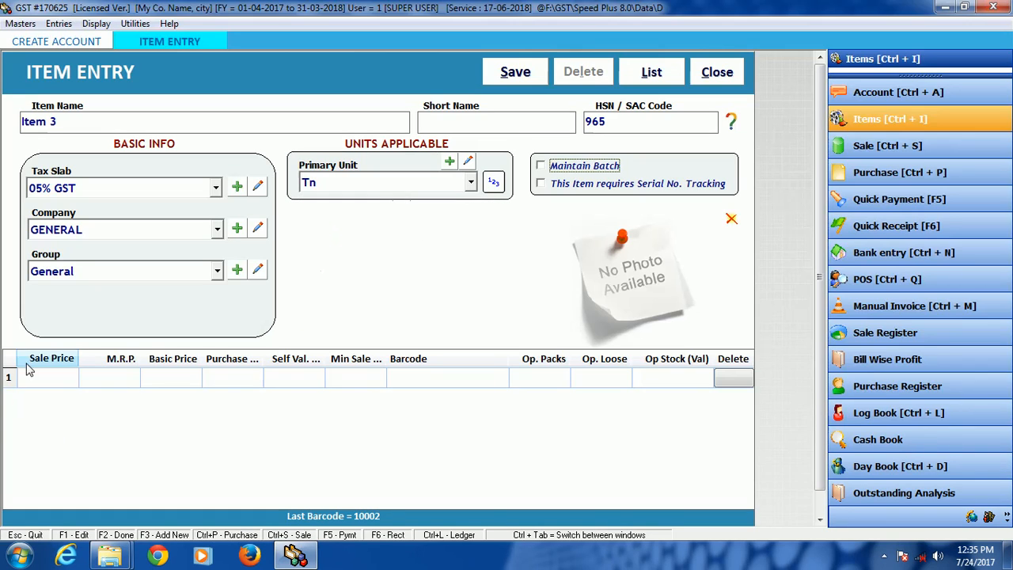
Step: Save Item 3 without prices or opening stock, then close the item and account entry forms
{"action": "left_click", "coordinate": [47, 377]}
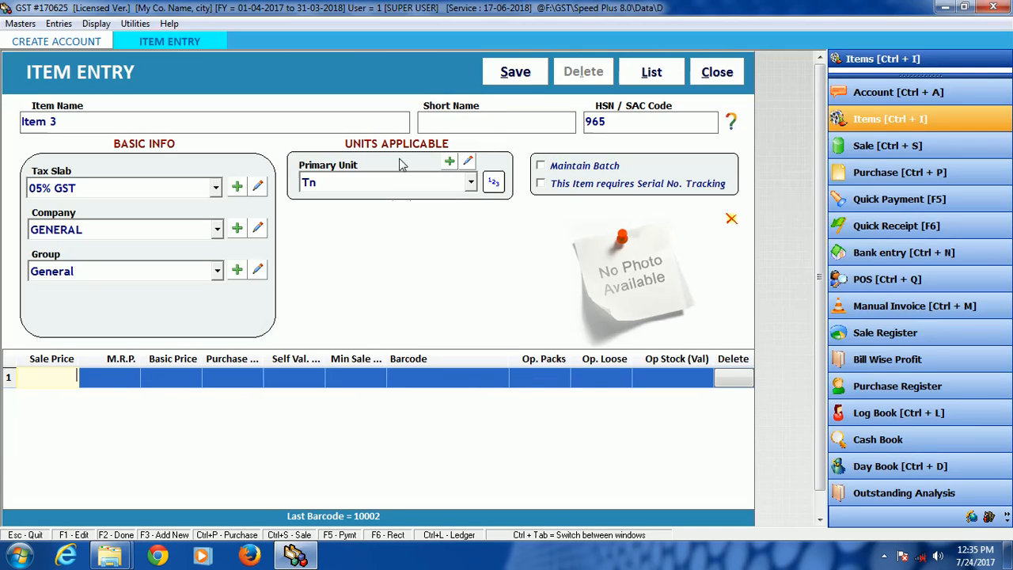
{"action": "left_click", "coordinate": [512, 73]}
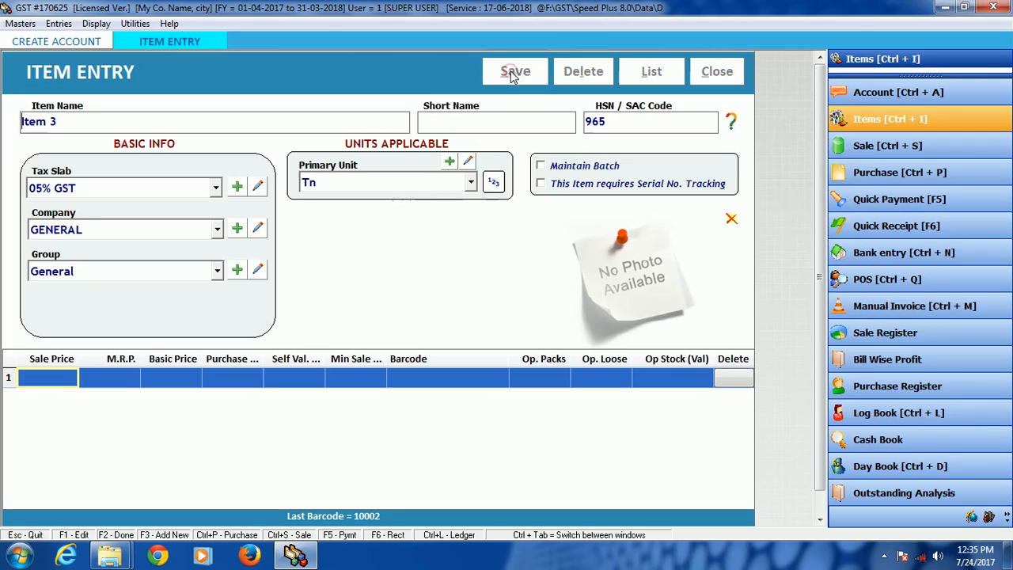
{"action": "left_click", "coordinate": [578, 328]}
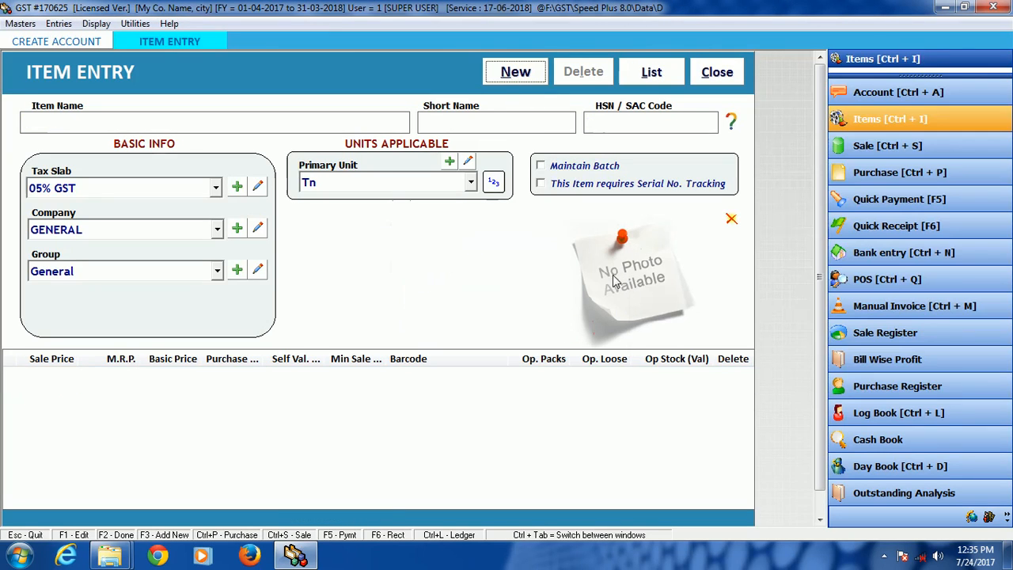
{"action": "left_click", "coordinate": [719, 73]}
{"action": "left_click", "coordinate": [720, 73]}
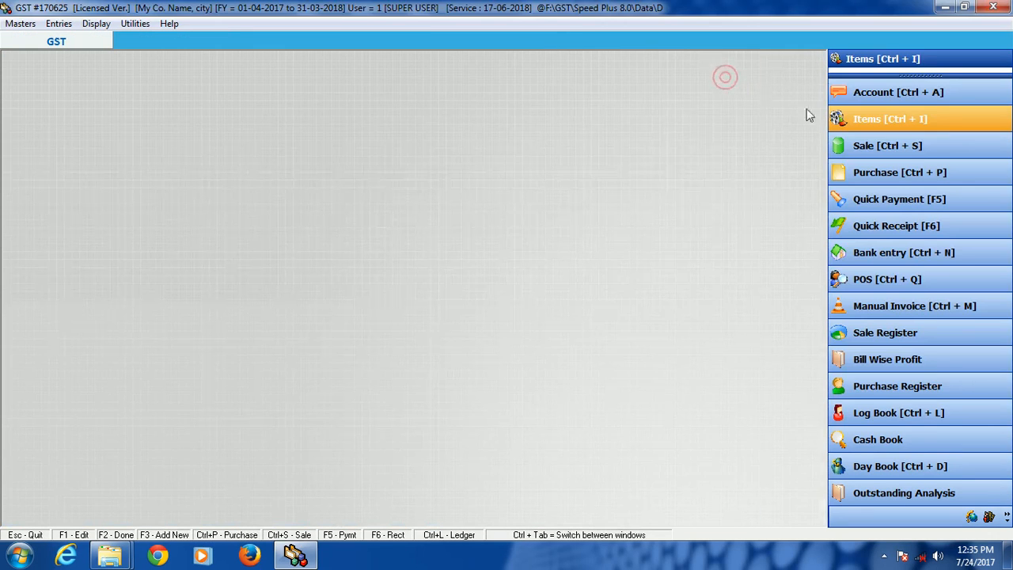
Step: Start a new purchase bill dated 24-07-2017 with Credit terms
{"action": "left_click", "coordinate": [875, 176]}
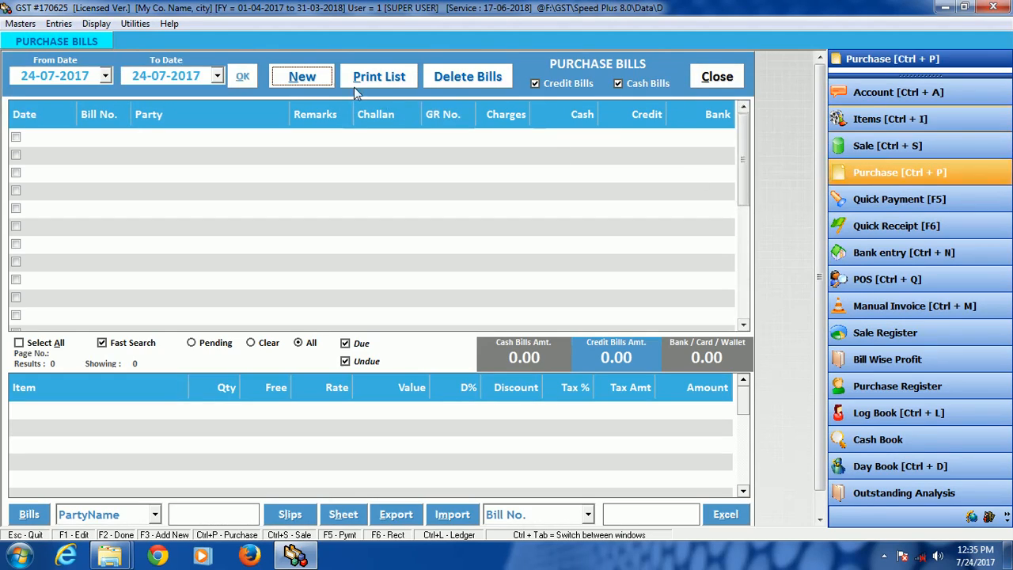
{"action": "left_click", "coordinate": [299, 80]}
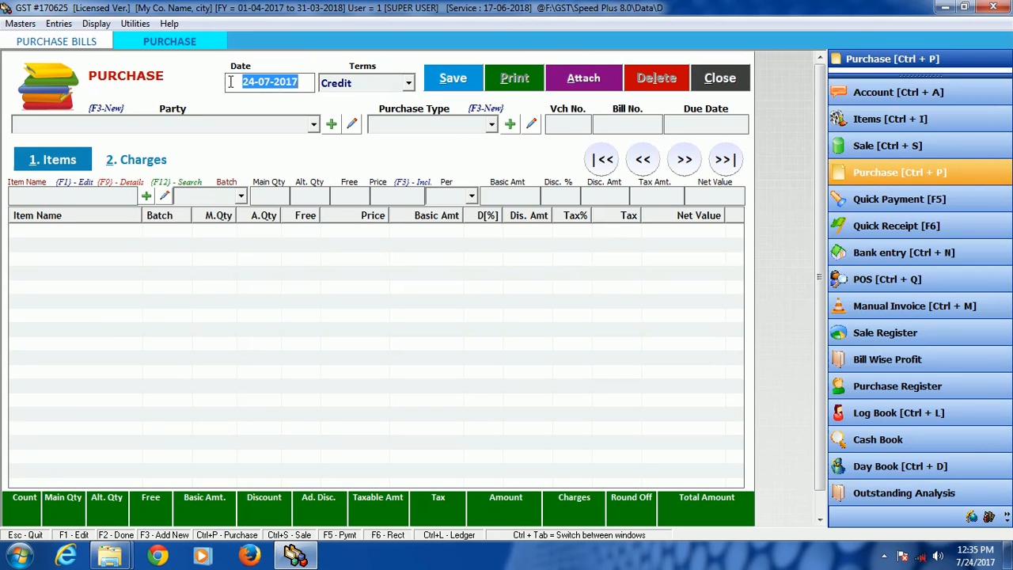
{"action": "key", "text": "Return"}
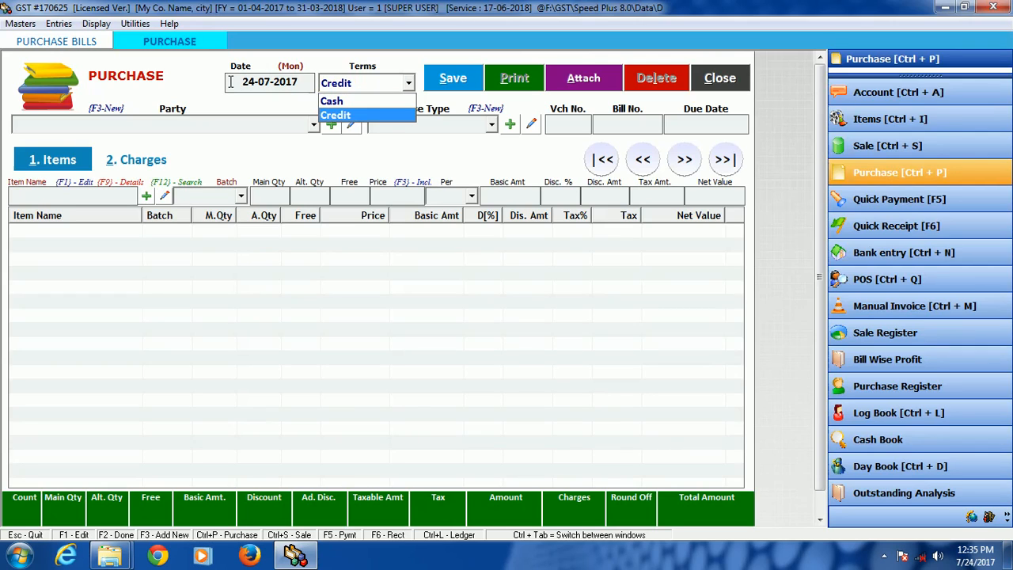
{"action": "key", "text": "Return"}
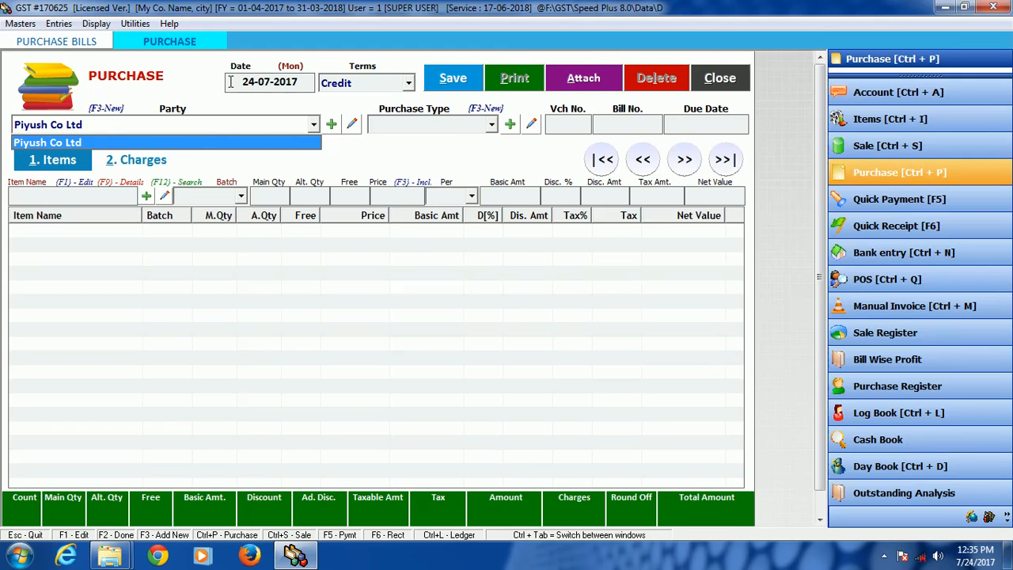
Step: Create and save a new party account named Abcd in the SUPPLIERS group from within the purchase bill
{"action": "key", "text": "F3"}
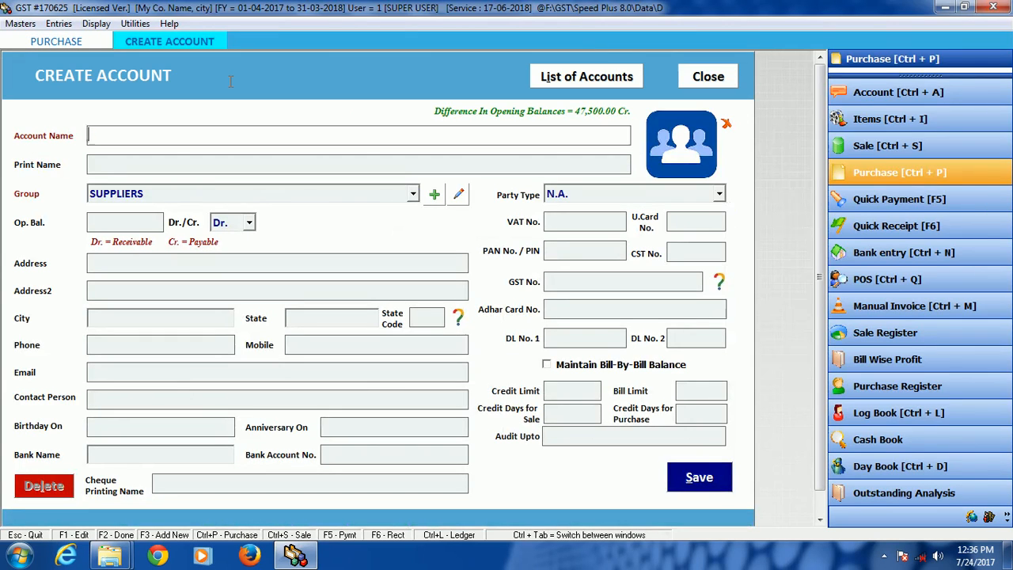
{"action": "type", "text": "abcd"}
{"action": "key", "text": "Return"}
{"action": "key", "text": "Return"}
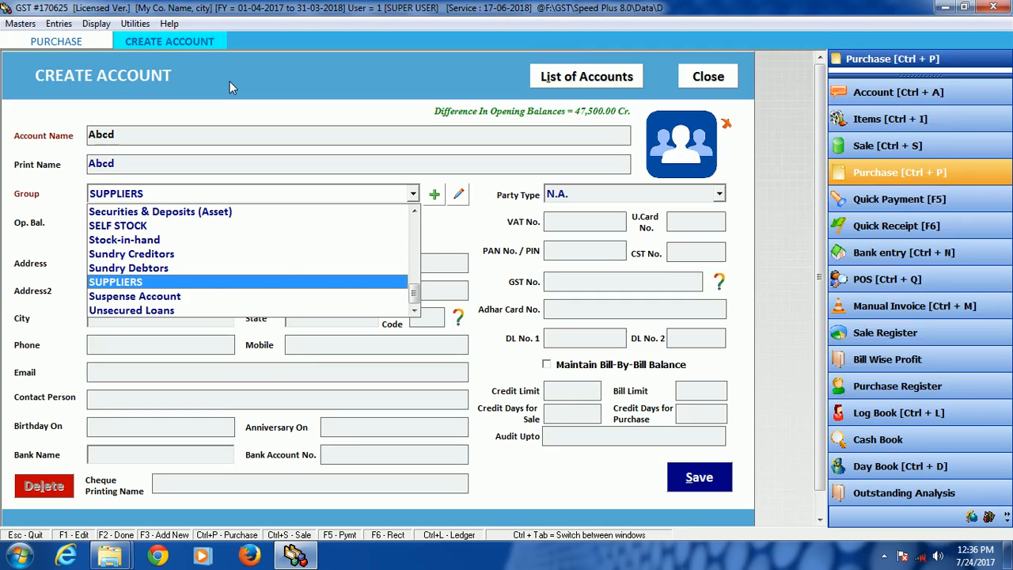
{"action": "key", "text": "Return"}
{"action": "left_click", "coordinate": [691, 478]}
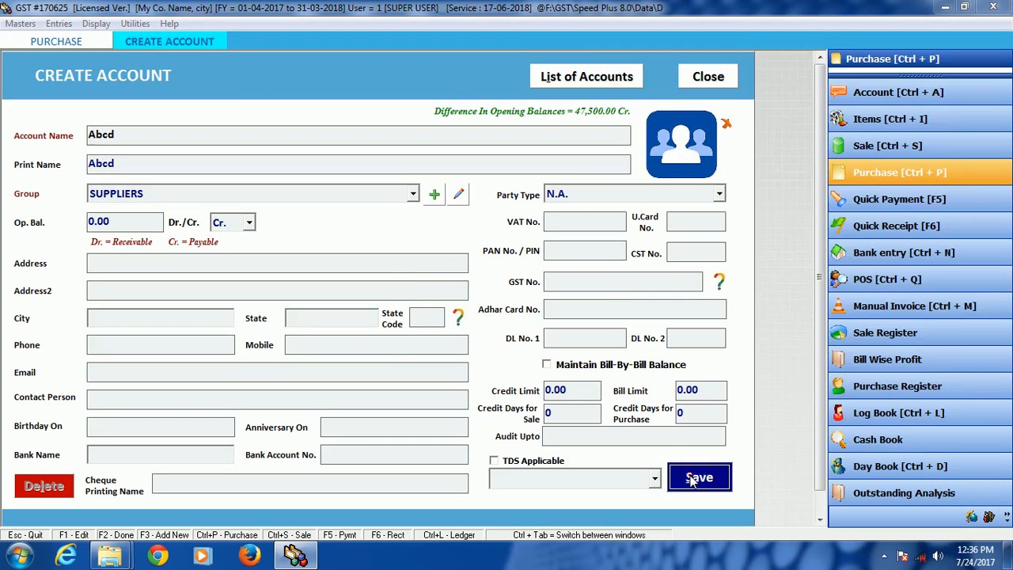
{"action": "key", "text": "Return"}
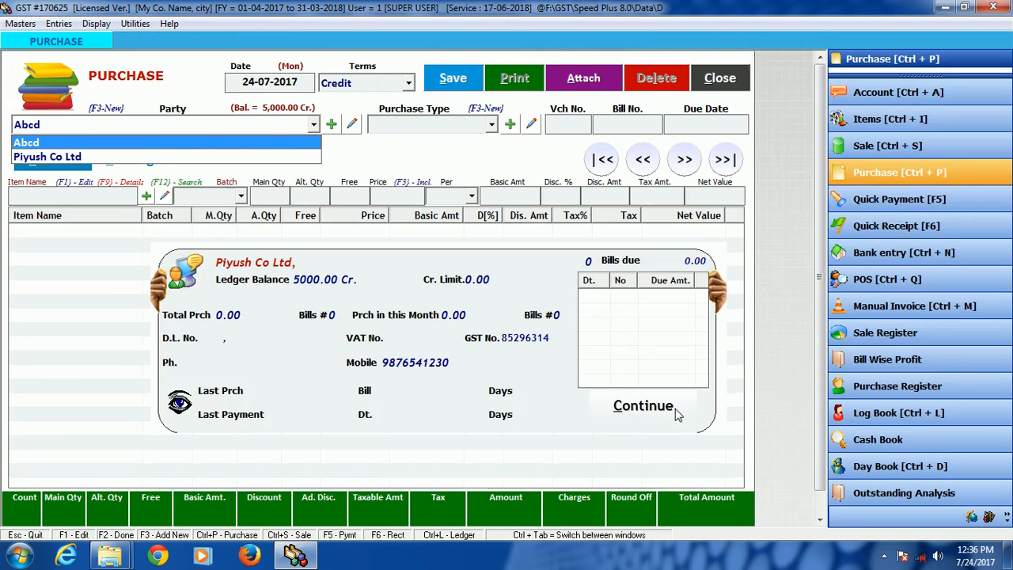
Step: Choose Piyush Co Ltd as the party and Local B2B Purchase as the purchase type
{"action": "key", "text": "Down"}
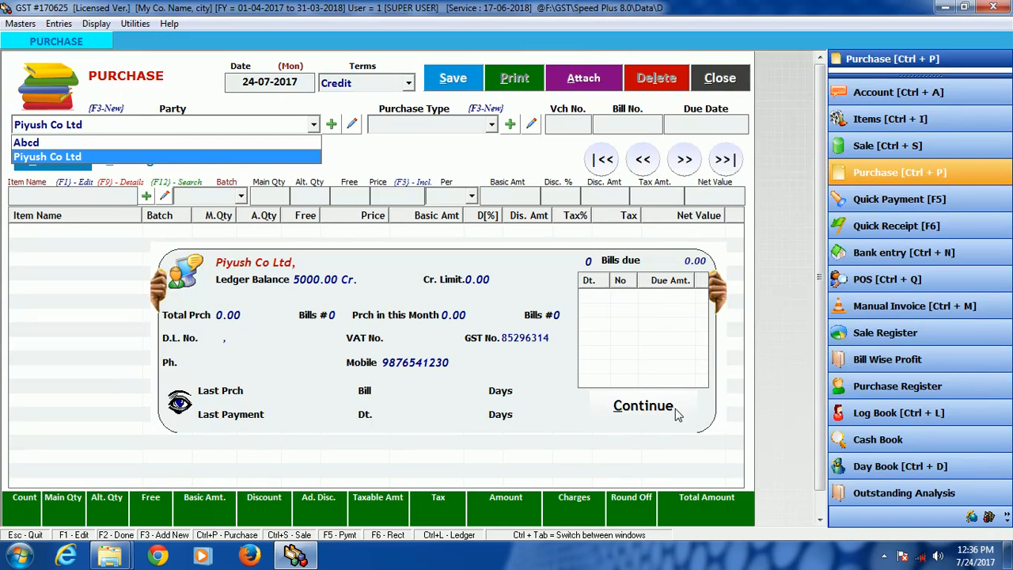
{"action": "key", "text": "Return"}
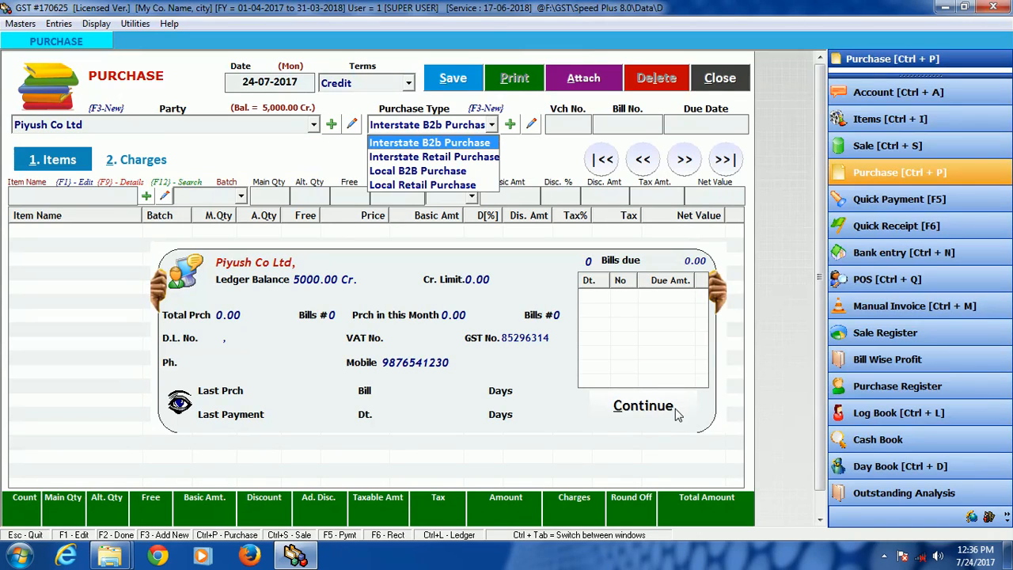
{"action": "key", "text": "Down"}
{"action": "key", "text": "Down"}
{"action": "key", "text": "Up"}
{"action": "key", "text": "Up"}
{"action": "key", "text": "Down"}
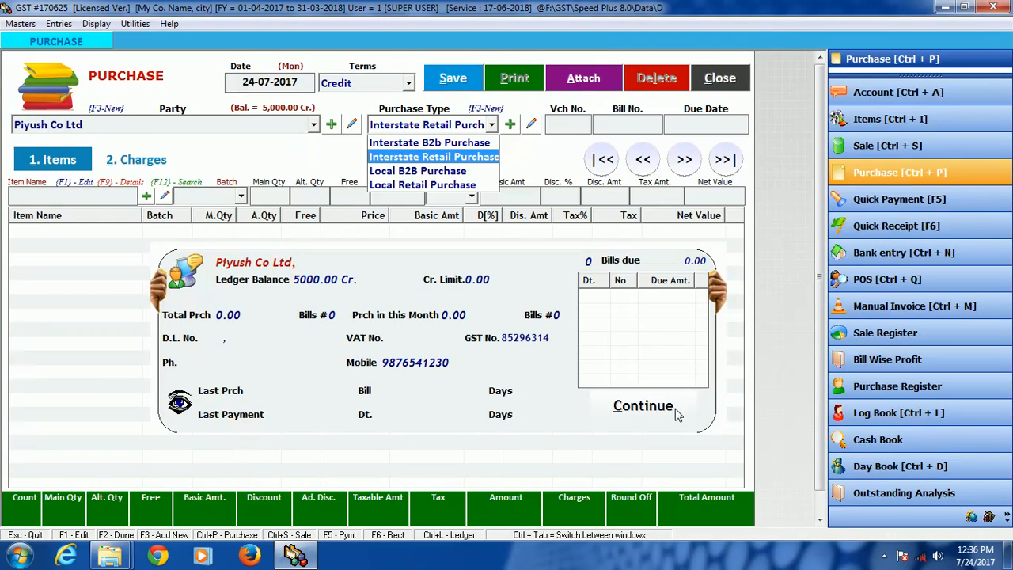
{"action": "key", "text": "Up"}
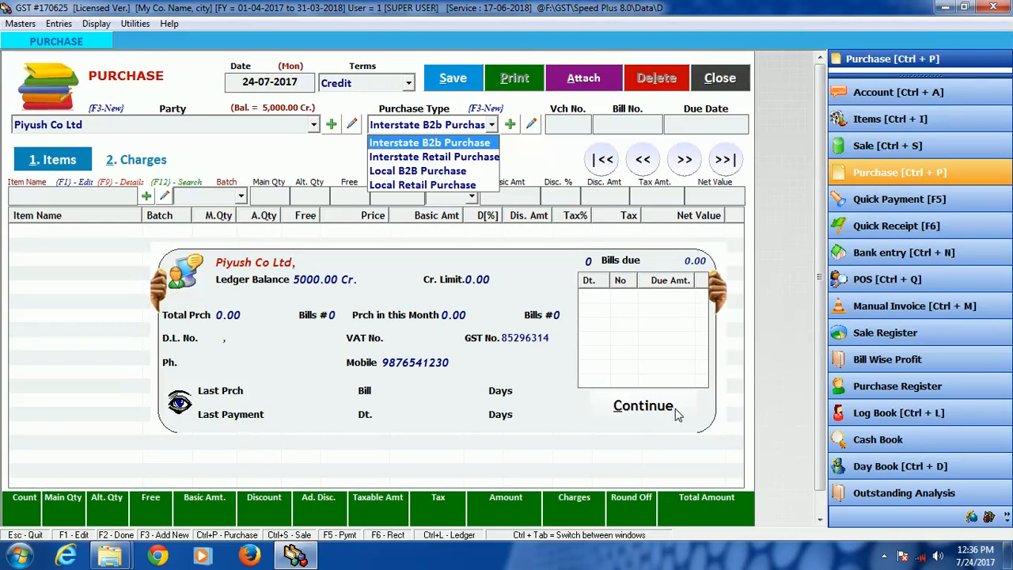
{"action": "key", "text": "Down"}
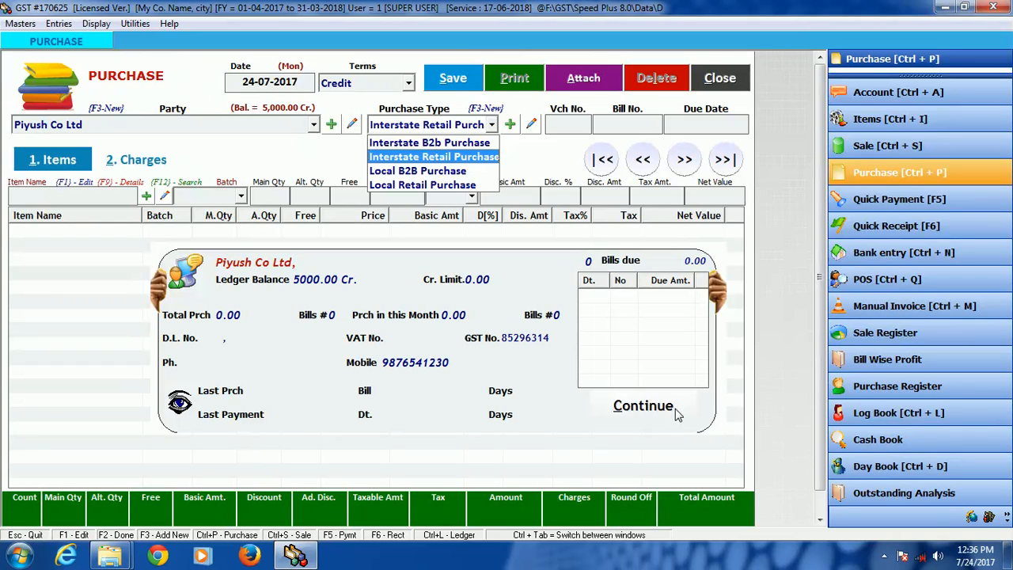
{"action": "key", "text": "Down"}
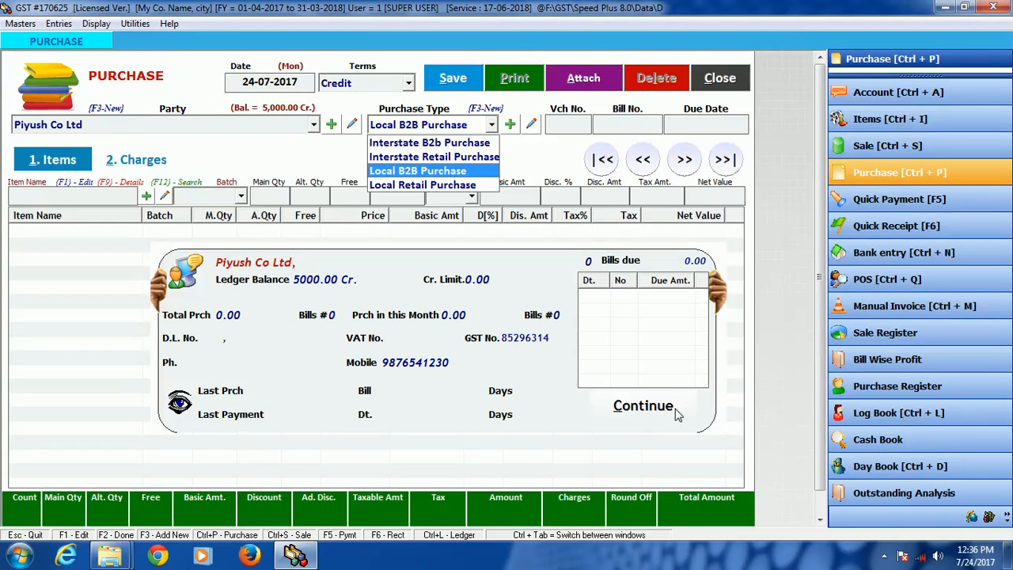
{"action": "key", "text": "Down"}
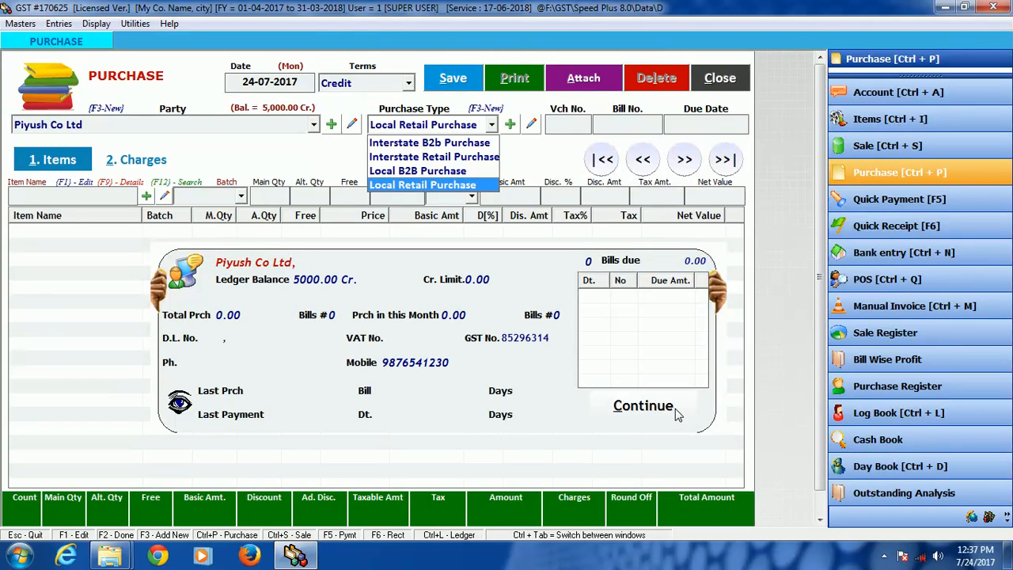
{"action": "key", "text": "Up"}
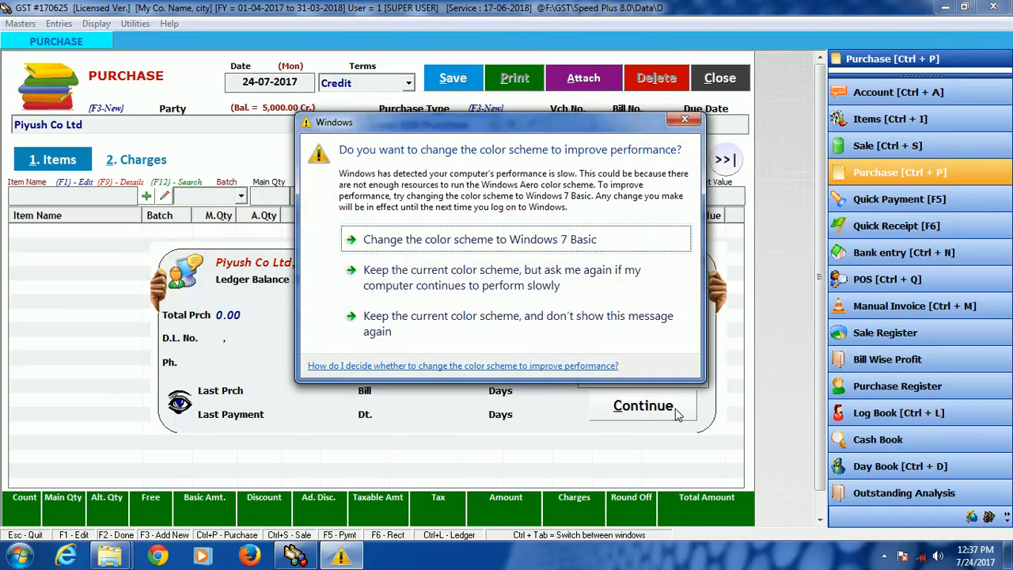
{"action": "left_click", "coordinate": [684, 119]}
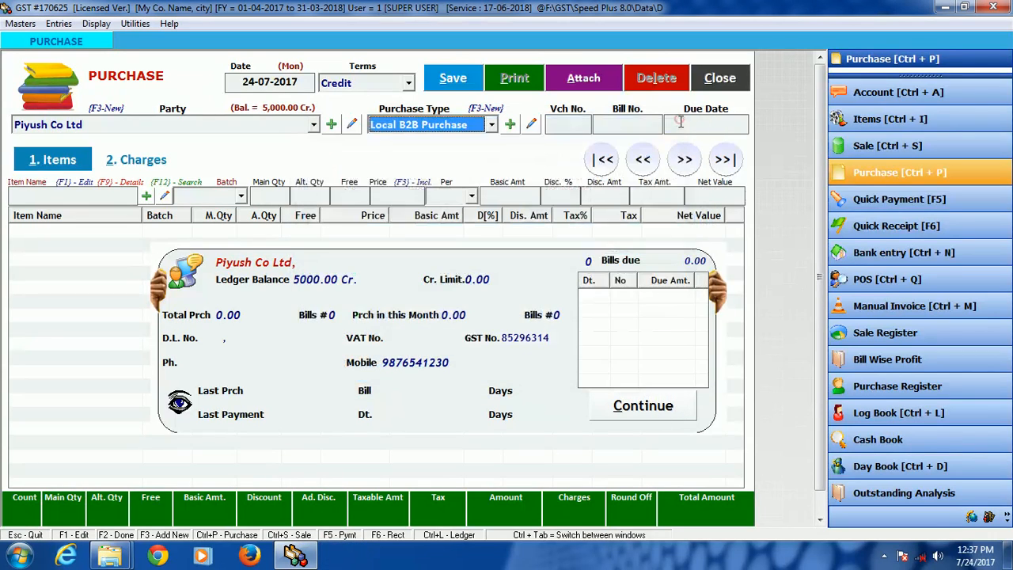
{"action": "key", "text": "Return"}
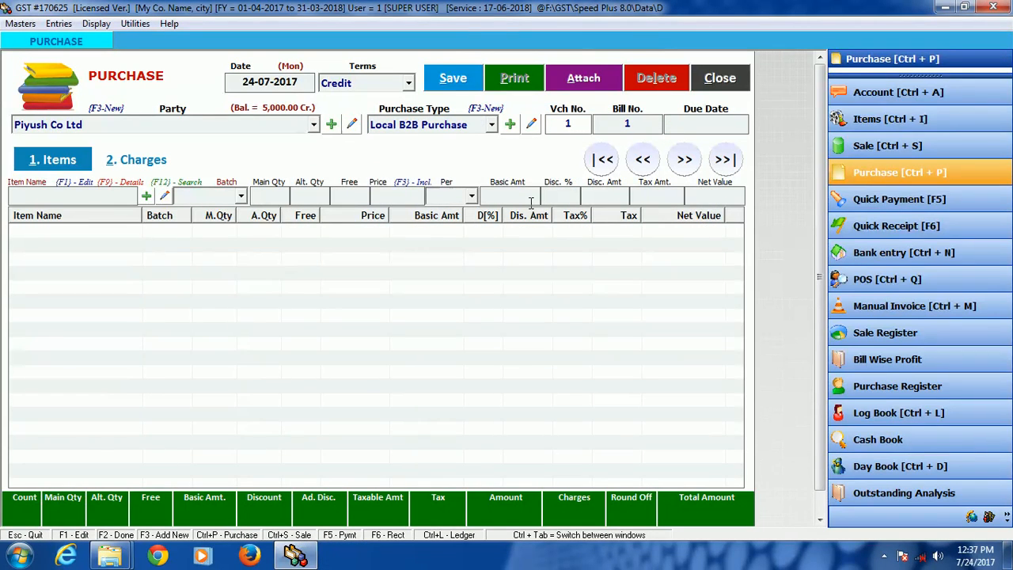
Step: Keep the voucher number, set the bill number to 225 and leave the due date blank
{"action": "key", "text": "Return"}
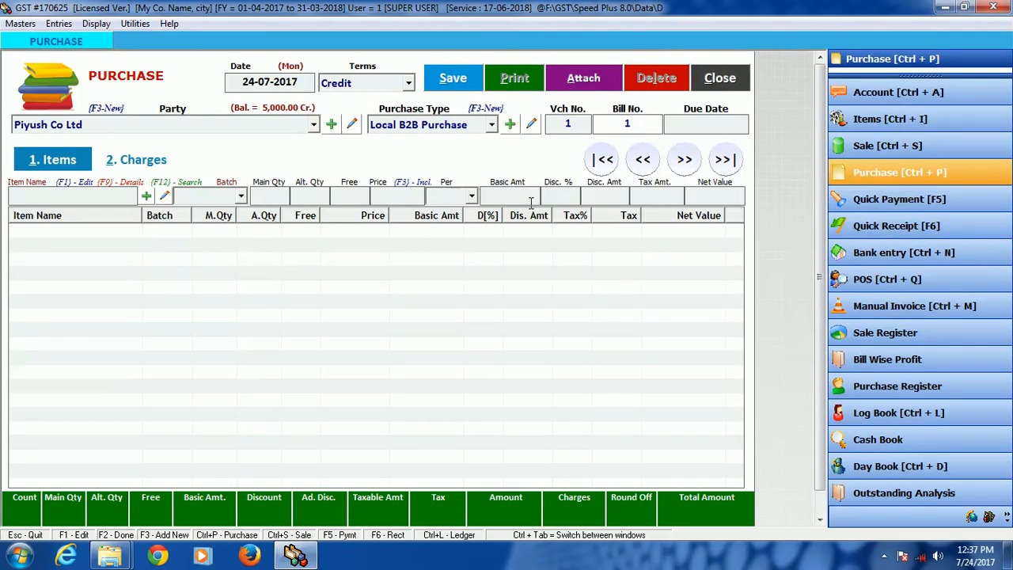
{"action": "key", "text": "BackSpace"}
{"action": "type", "text": "225"}
{"action": "key", "text": "Return"}
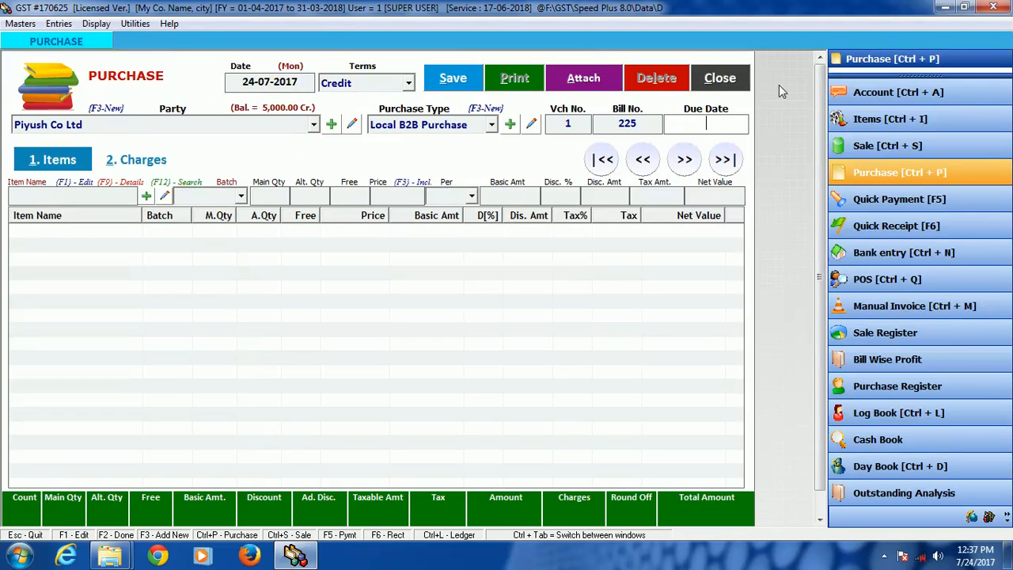
{"action": "key", "text": "Return"}
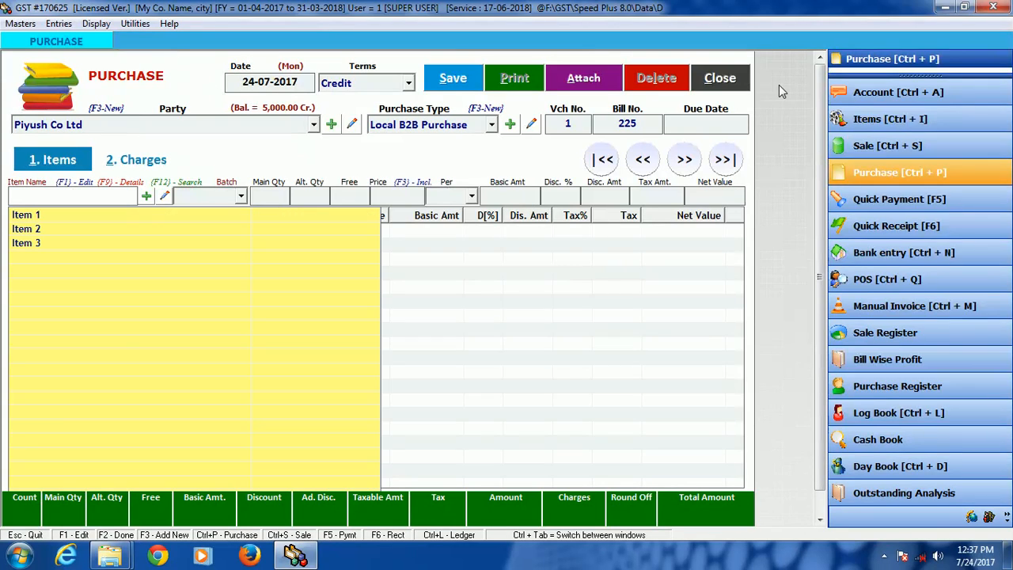
Step: Enter Item 1 on the bill with a quantity of 5 Pcs. at a price of 75
{"action": "key", "text": "Down"}
{"action": "key", "text": "Return"}
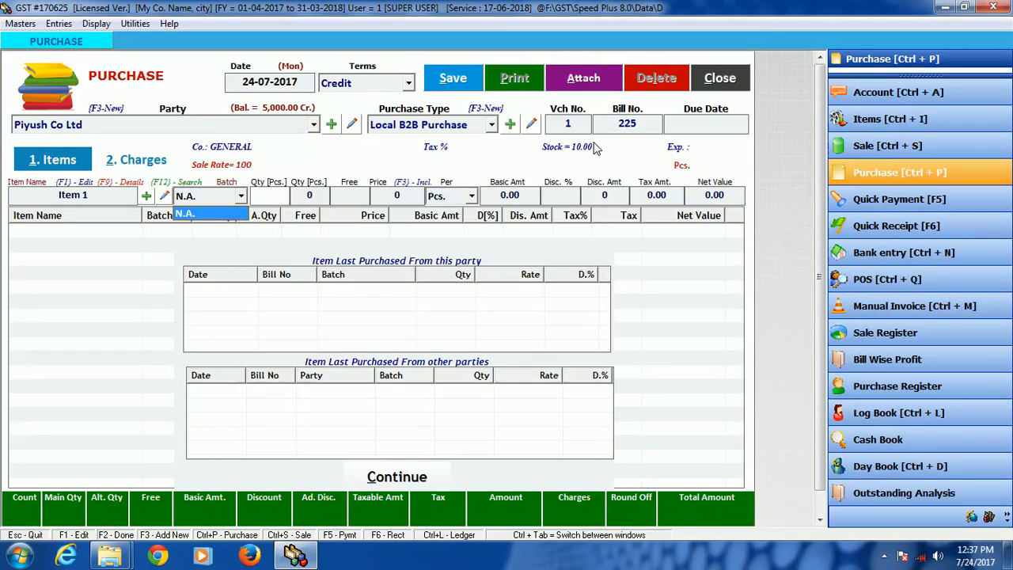
{"action": "type", "text": "5"}
{"action": "key", "text": "Return"}
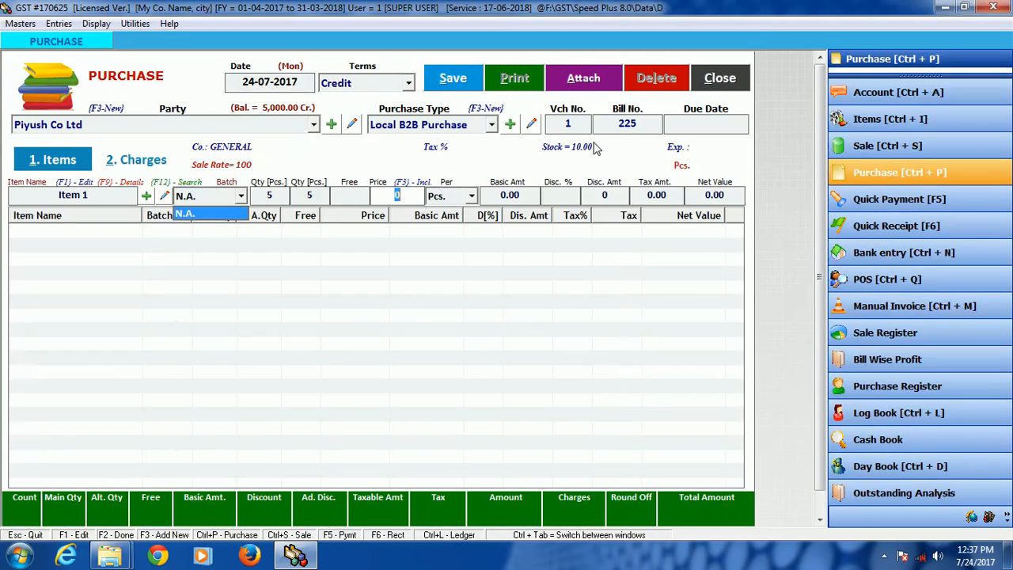
{"action": "type", "text": "75"}
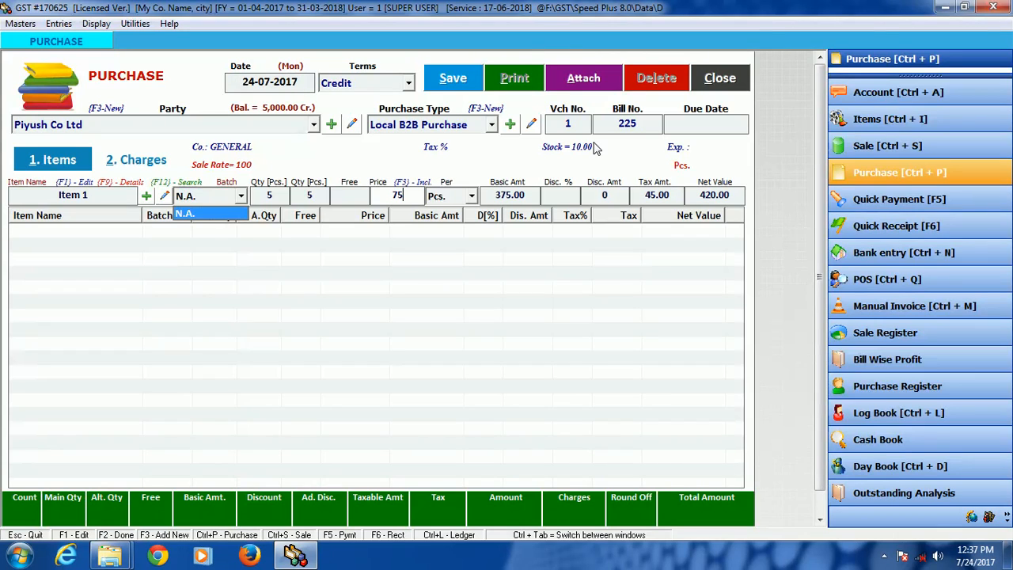
{"action": "key", "text": "Return"}
{"action": "key", "text": "Return"}
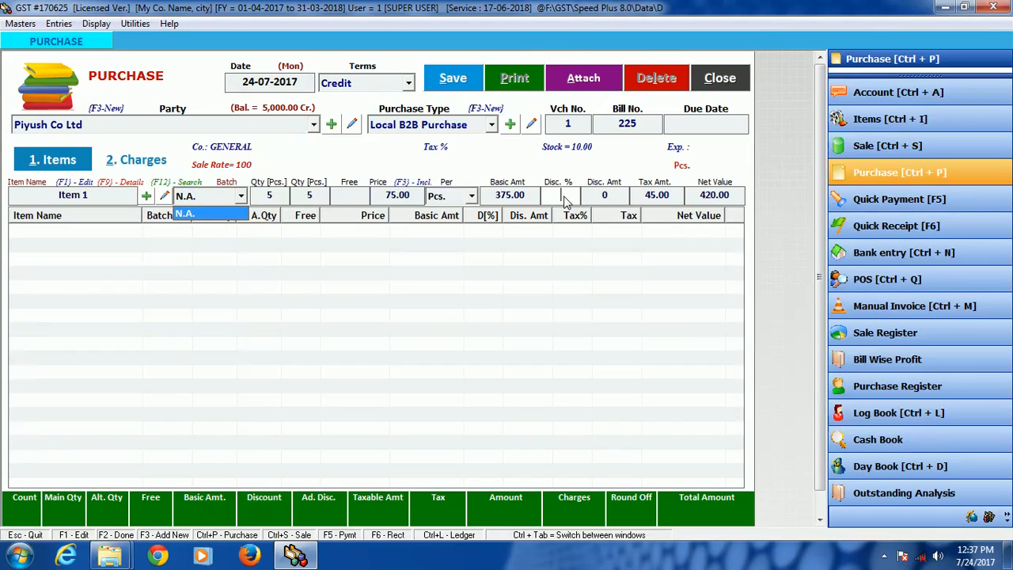
Step: Give Item 1 a discount amount of 100 without a discount percentage and add its line to the bill
{"action": "type", "text": "1"}
{"action": "key", "text": "BackSpace"}
{"action": "key", "text": "Return"}
{"action": "type", "text": "100"}
{"action": "key", "text": "Return"}
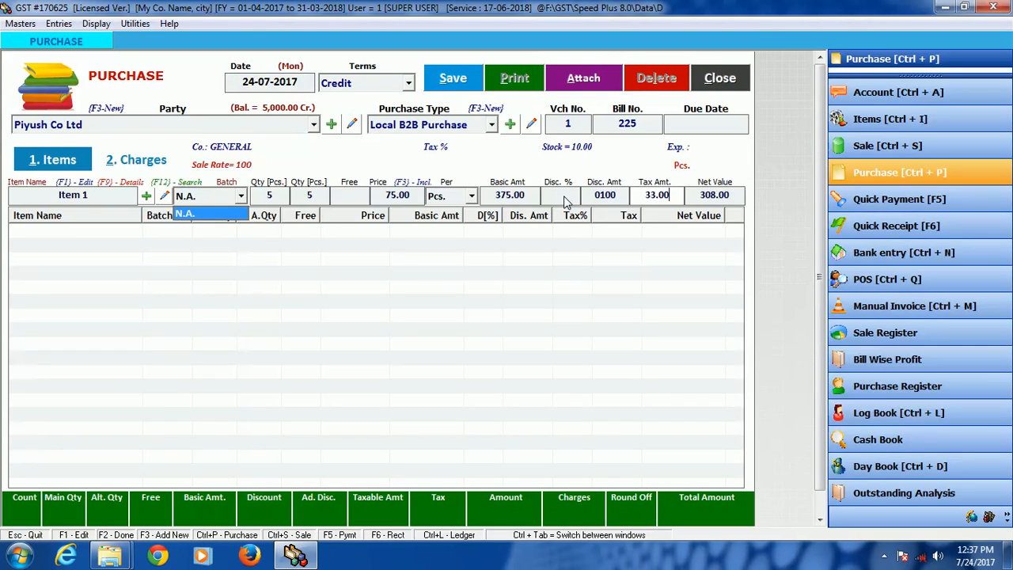
{"action": "key", "text": "Return"}
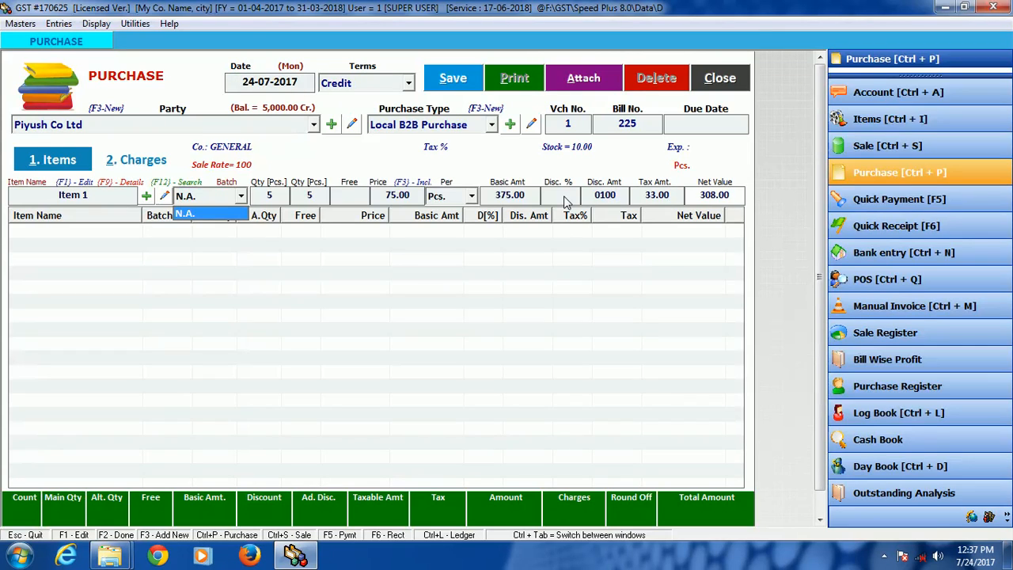
{"action": "key", "text": "Return"}
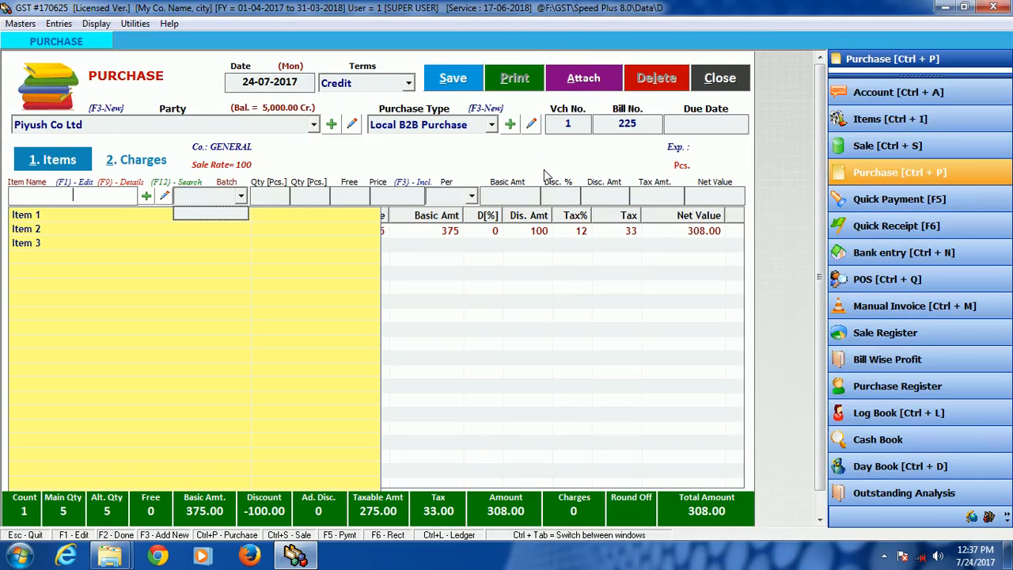
Step: Enter Item 2 on the bill with a quantity of 4 Kgs. at a price of 110
{"action": "key", "text": "Down"}
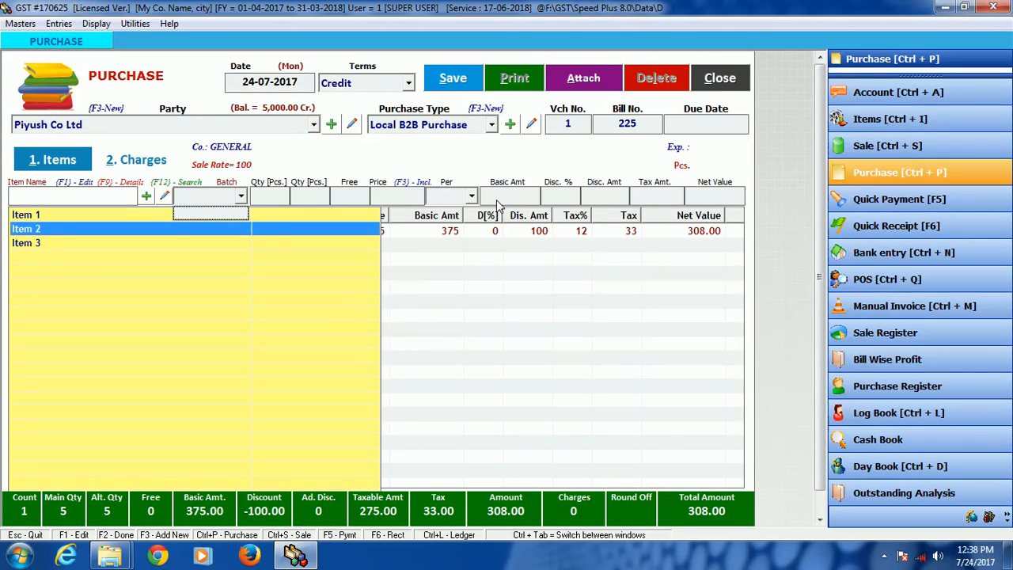
{"action": "key", "text": "Return"}
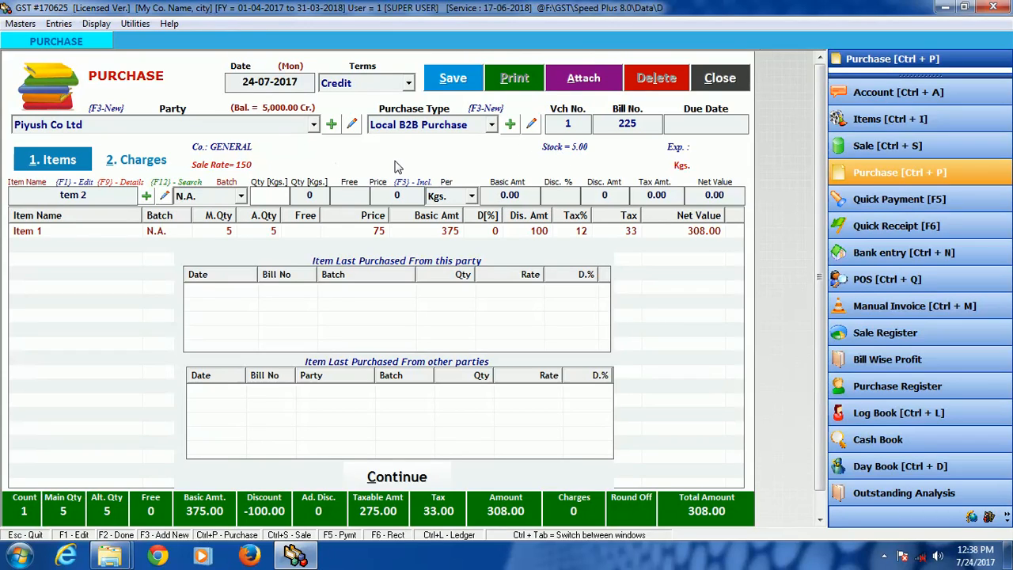
{"action": "type", "text": "4"}
{"action": "key", "text": "Return"}
{"action": "key", "text": "Return"}
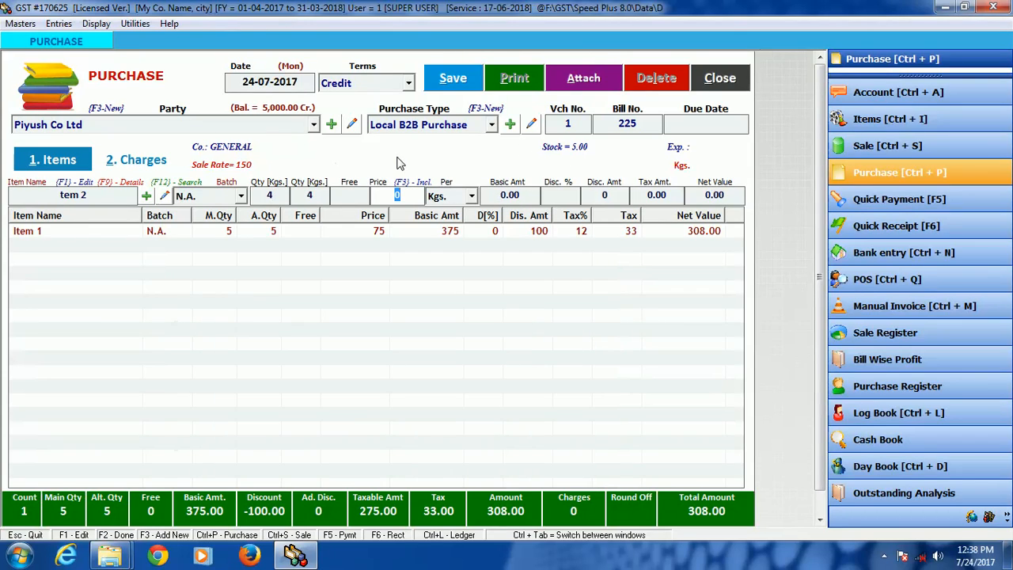
{"action": "type", "text": "110"}
{"action": "key", "text": "Return"}
Step: Give Item 2 a 1% discount and add its line to the bill
{"action": "key", "text": "Return"}
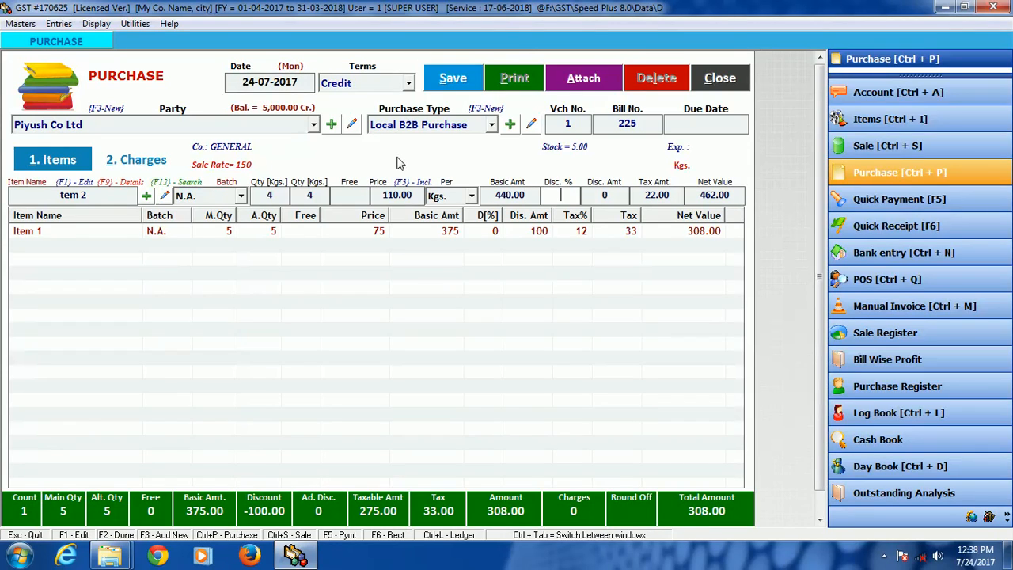
{"action": "type", "text": "1"}
{"action": "key", "text": "Return"}
{"action": "key", "text": "Return"}
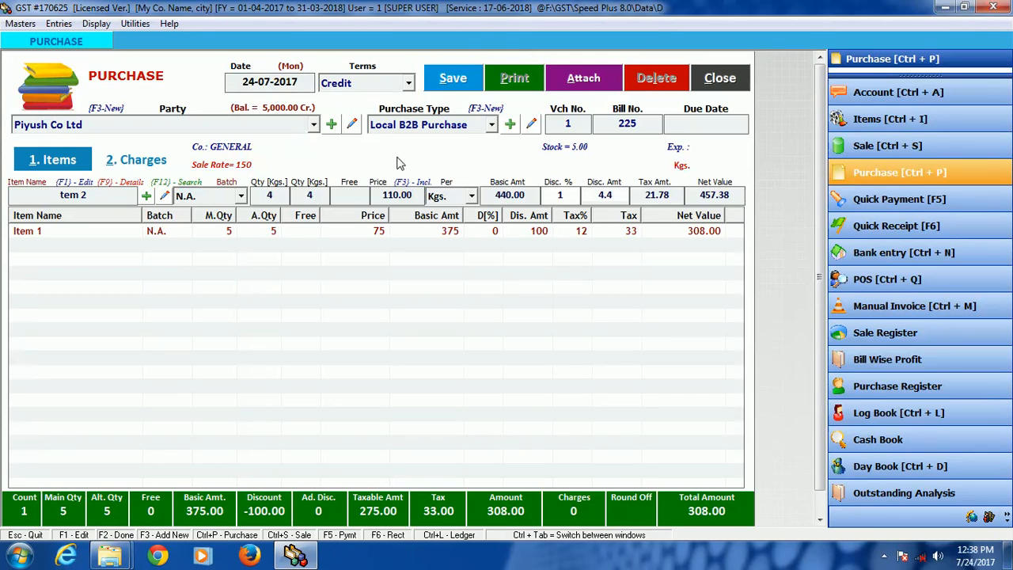
{"action": "key", "text": "Return"}
{"action": "key", "text": "Return"}
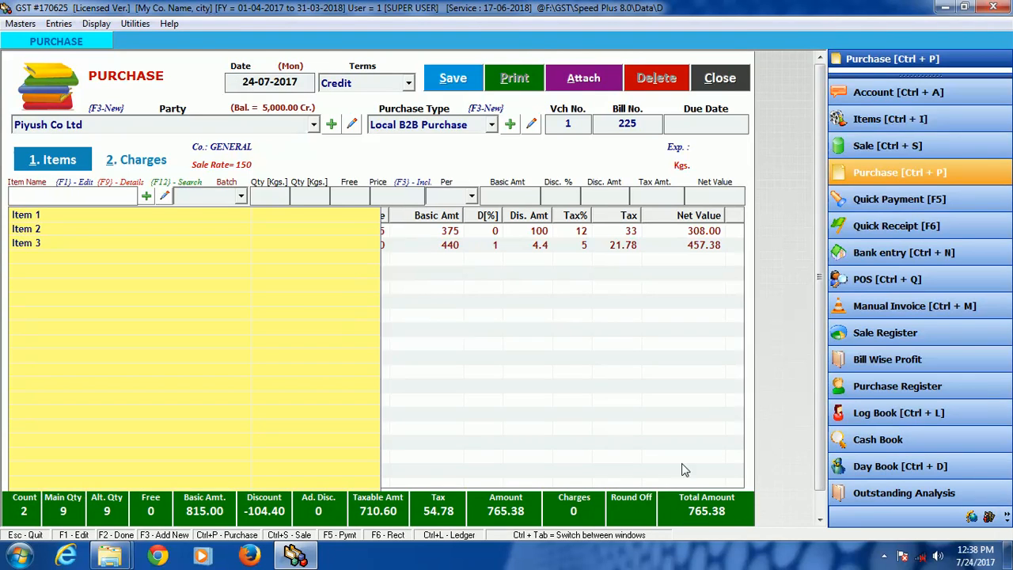
Step: Save and close the purchase bill, and open the list of purchase bills
{"action": "left_click", "coordinate": [453, 77]}
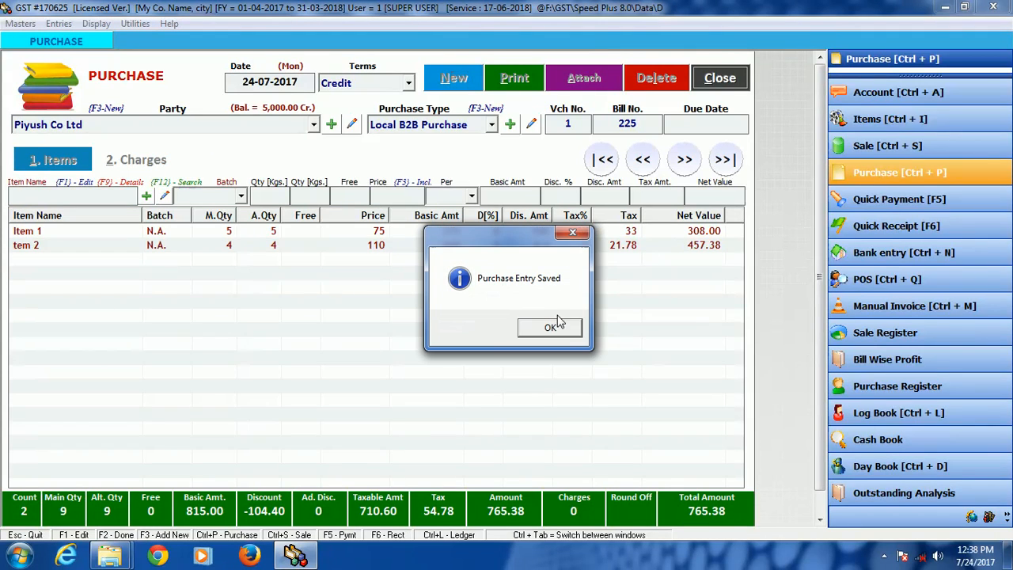
{"action": "left_click", "coordinate": [561, 331]}
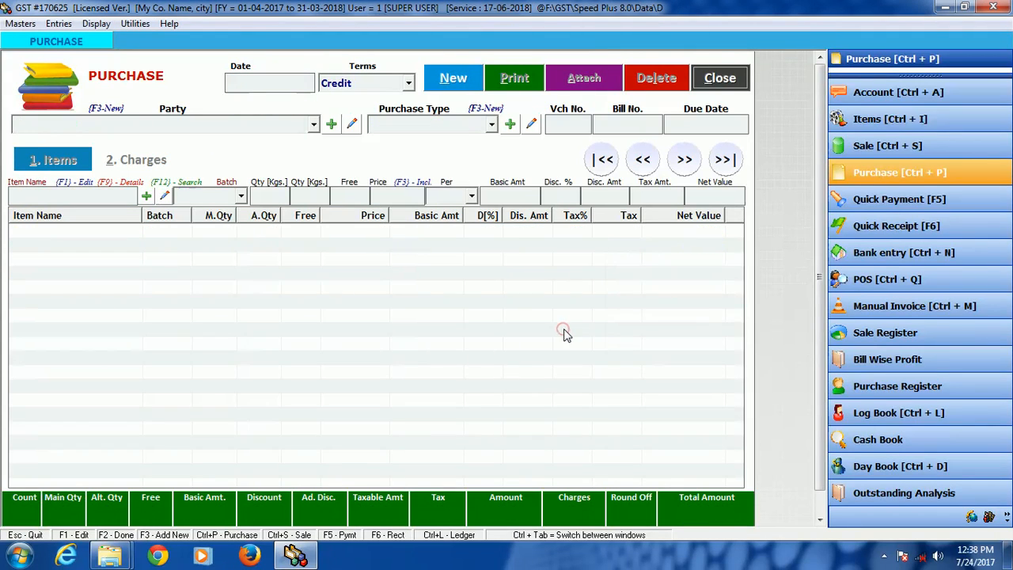
{"action": "left_click", "coordinate": [726, 81]}
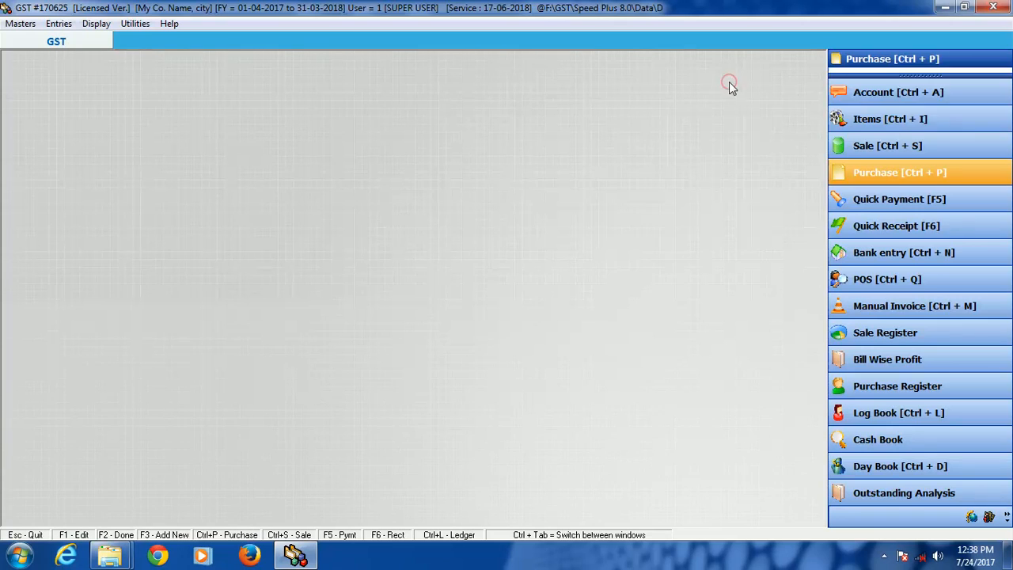
{"action": "left_click", "coordinate": [897, 173]}
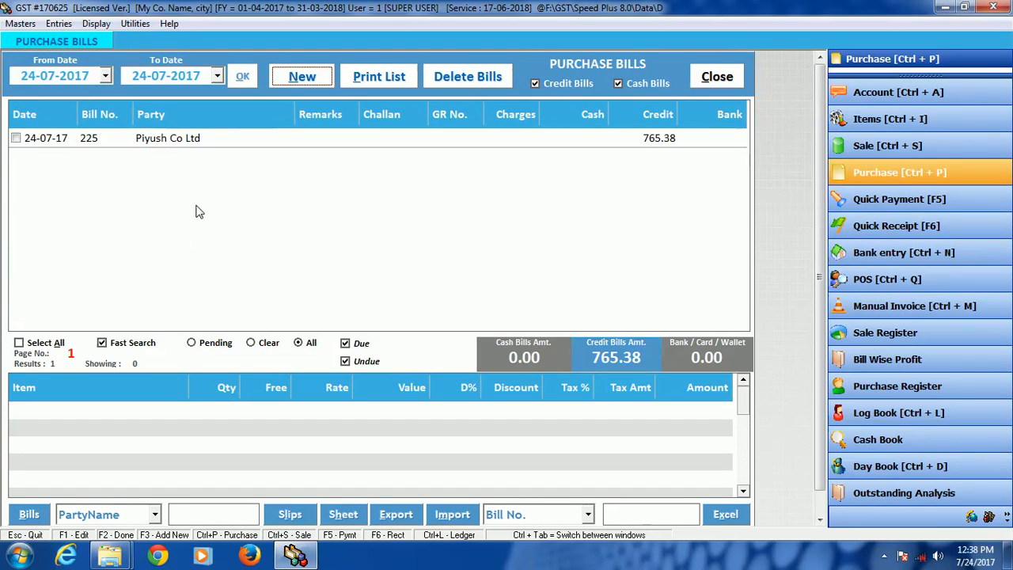
{"action": "left_click", "coordinate": [103, 76]}
Step: Try deleting bill 225 from the purchase bills list, cancel at the captcha confirmation and deselect the bill
{"action": "left_click", "coordinate": [17, 138]}
{"action": "left_click", "coordinate": [467, 78]}
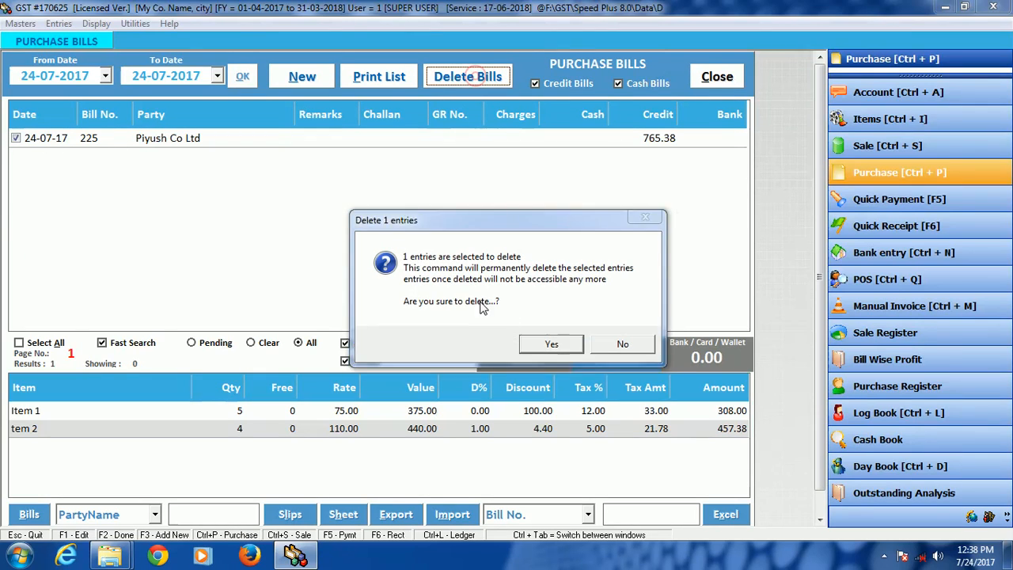
{"action": "left_click", "coordinate": [552, 343]}
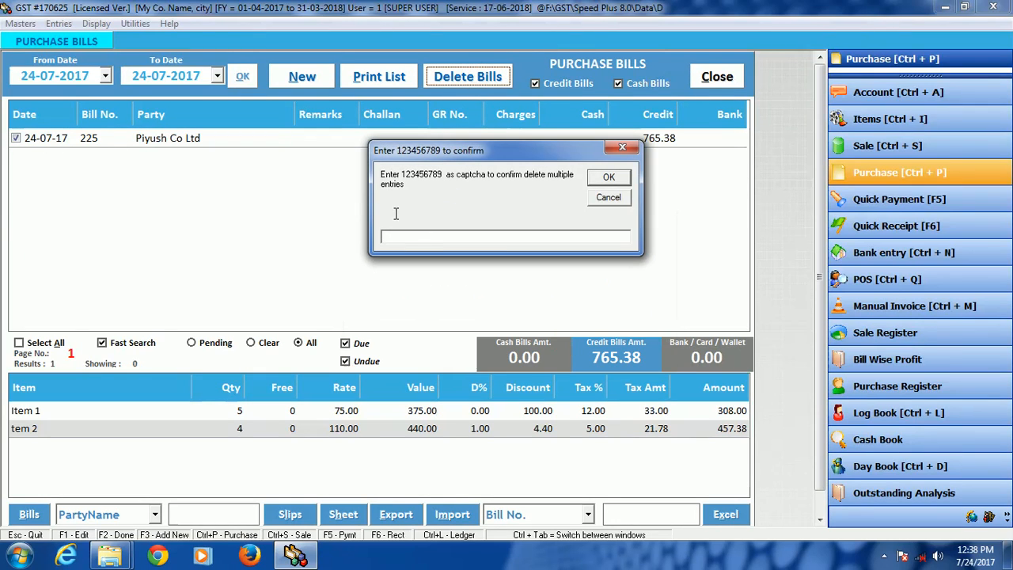
{"action": "left_click", "coordinate": [624, 197]}
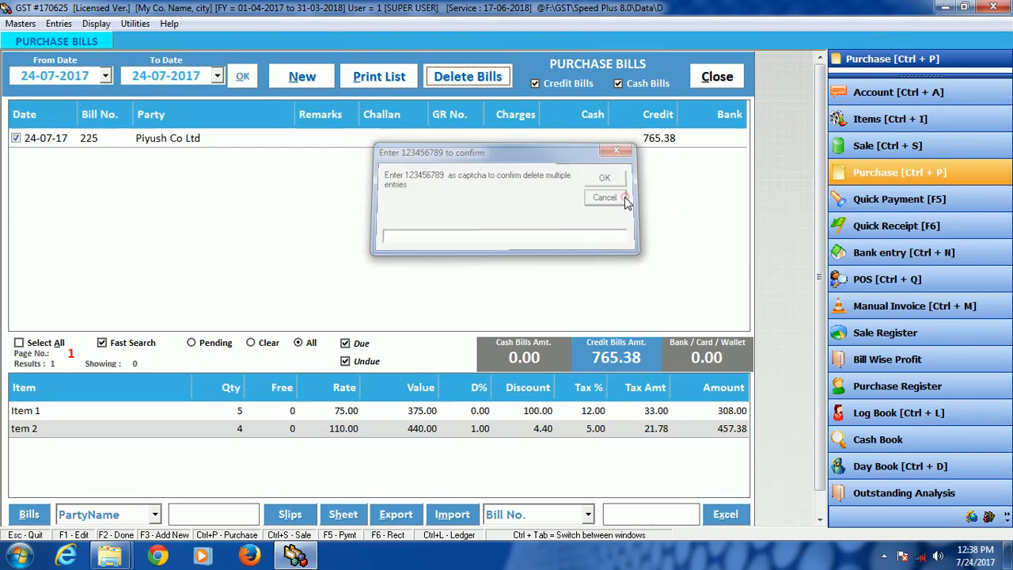
{"action": "left_click", "coordinate": [15, 138]}
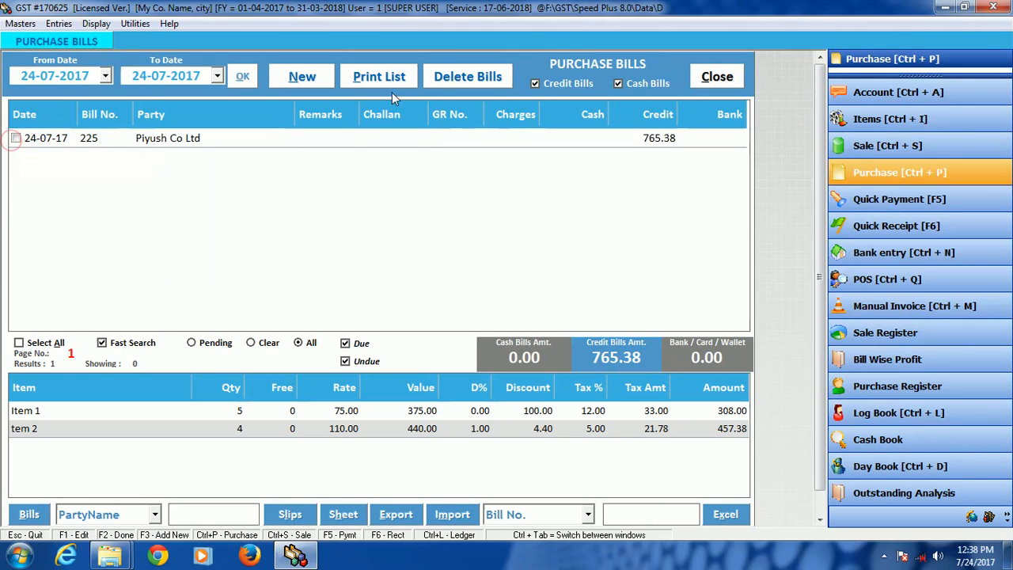
Step: Filter the purchase bills list by cash bills only, then show both credit and cash bills again
{"action": "left_click", "coordinate": [615, 84]}
{"action": "left_click", "coordinate": [568, 81]}
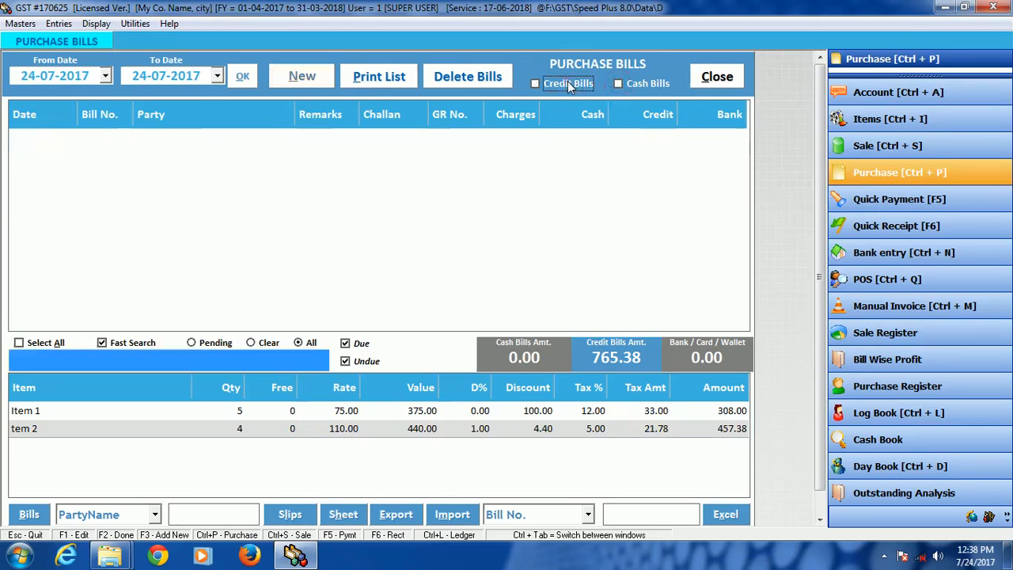
{"action": "left_click", "coordinate": [637, 81]}
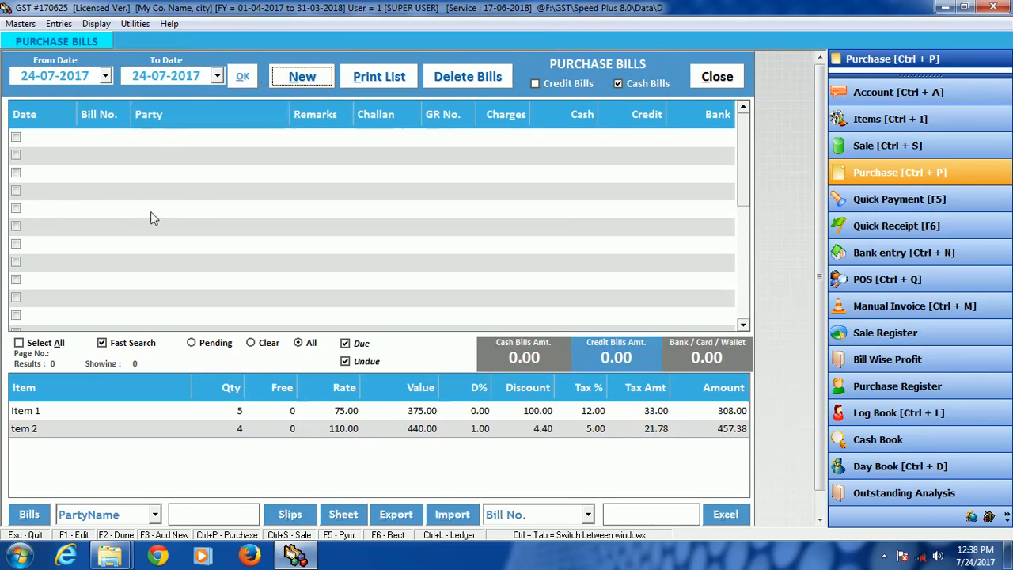
{"action": "left_click", "coordinate": [574, 87]}
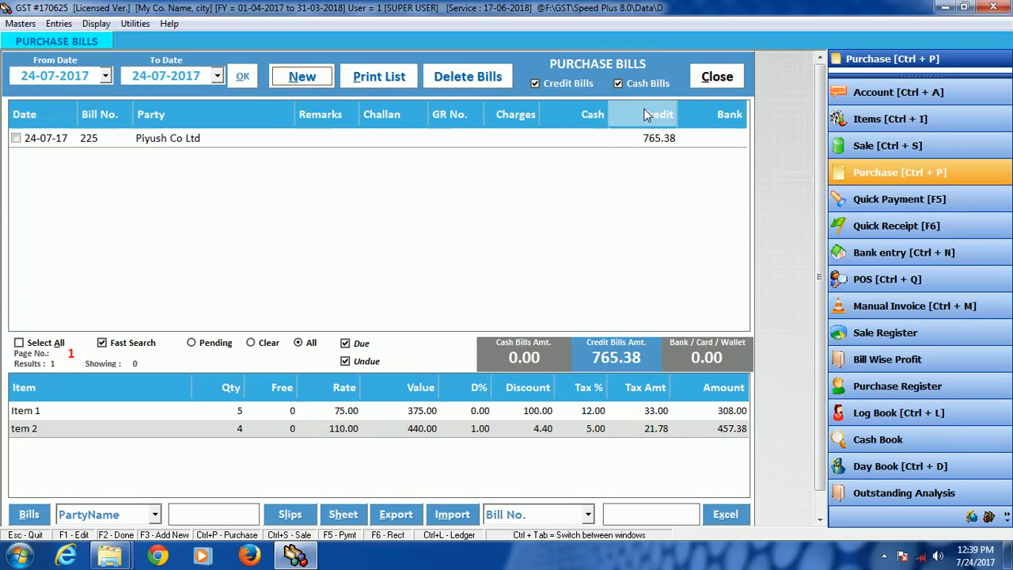
Step: Close the purchase bills list and start a new sale bill dated 24-07-2017 with Credit terms
{"action": "left_click", "coordinate": [717, 77]}
{"action": "left_click", "coordinate": [886, 150]}
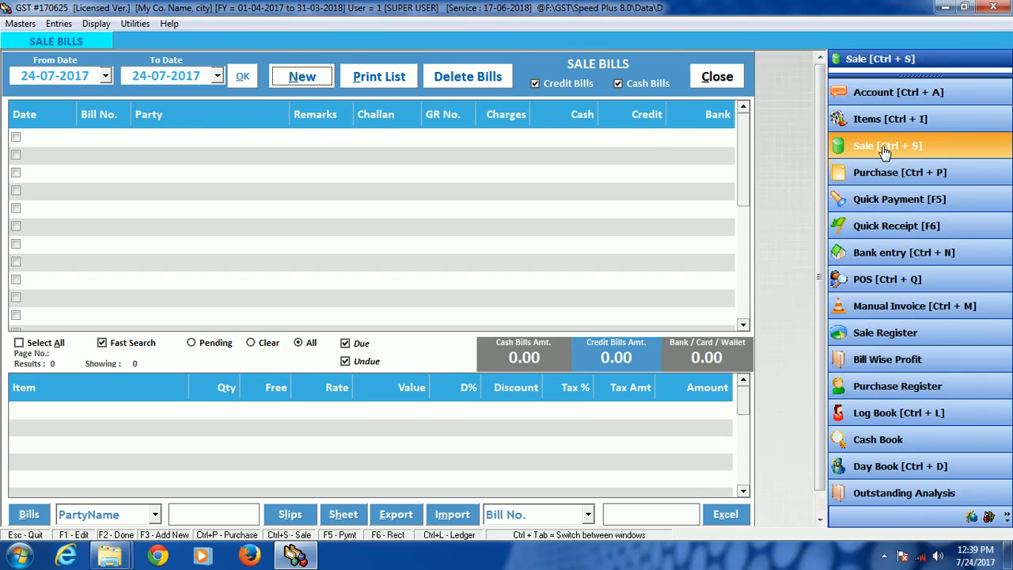
{"action": "left_click", "coordinate": [296, 80]}
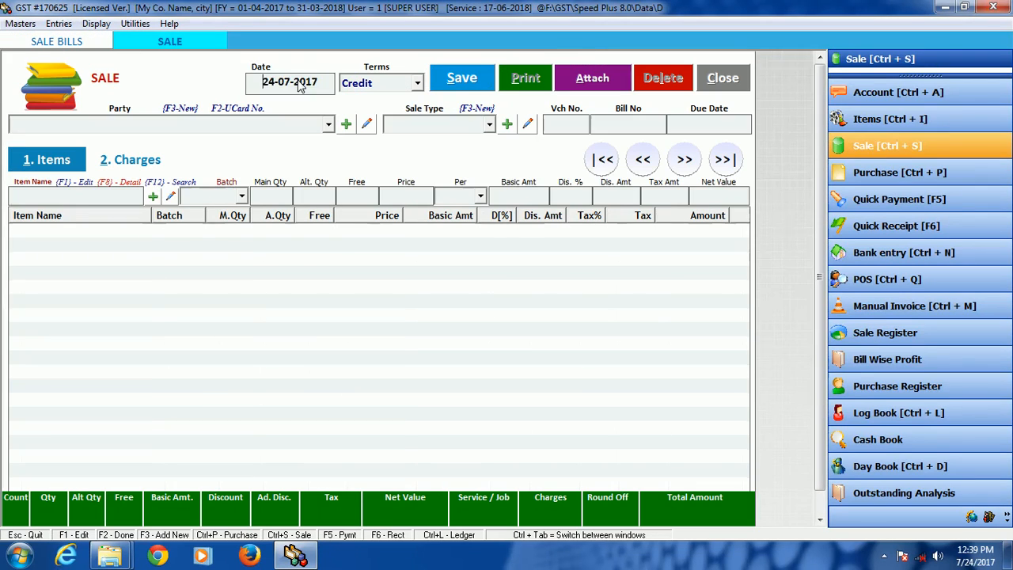
{"action": "key", "text": "Return"}
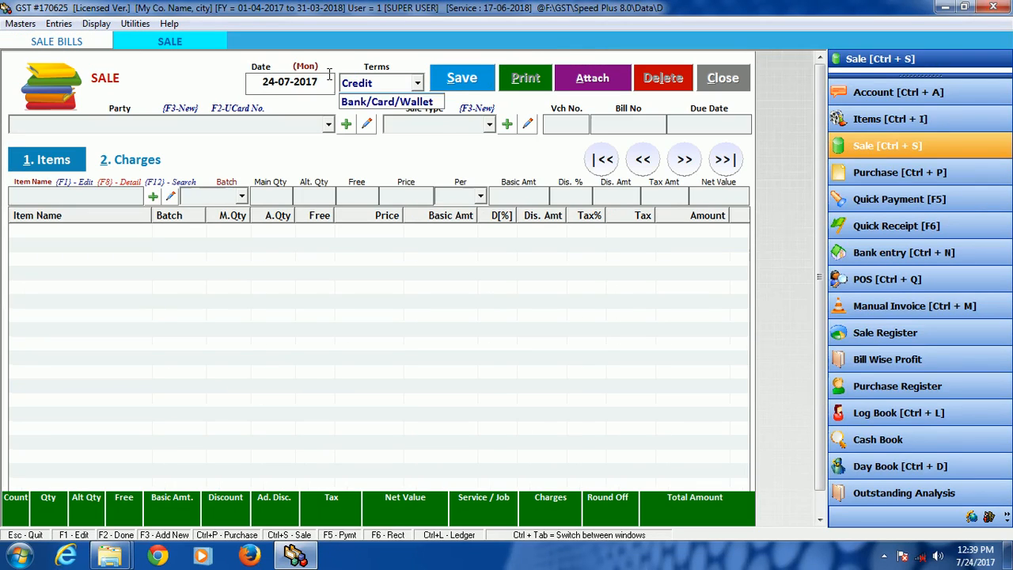
{"action": "key", "text": "Up"}
{"action": "key", "text": "Down"}
{"action": "key", "text": "Down"}
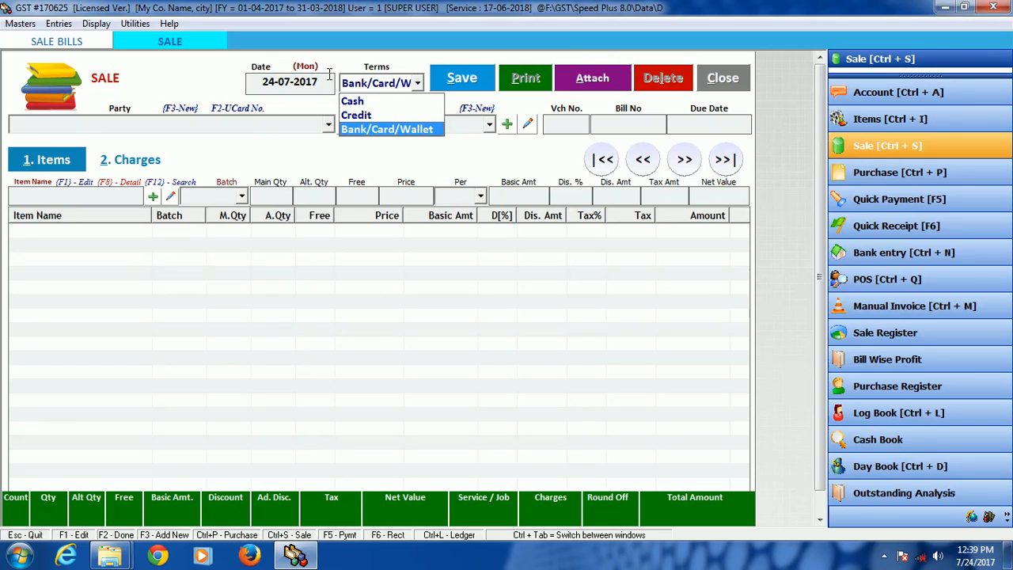
{"action": "key", "text": "Up"}
{"action": "key", "text": "Return"}
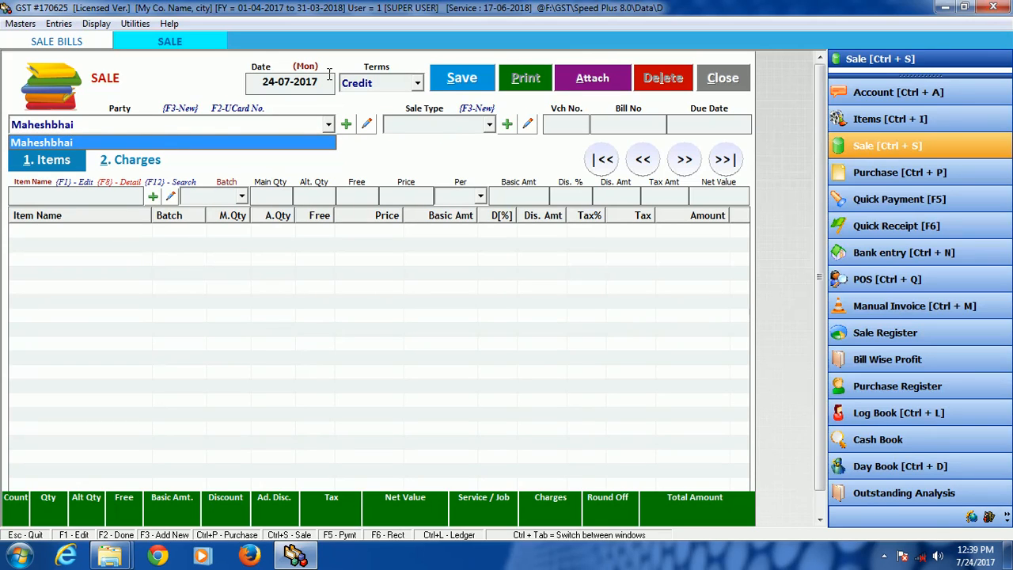
Step: Open the new account form from the party field, cancel it and select the existing customer as the party
{"action": "key", "text": "F3"}
{"action": "key", "text": "Escape"}
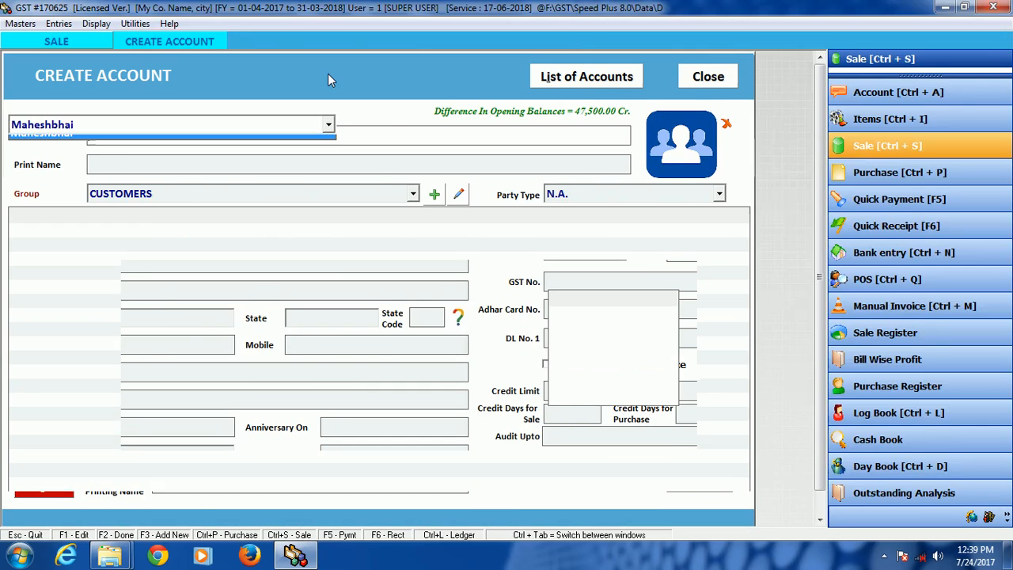
{"action": "key", "text": "Return"}
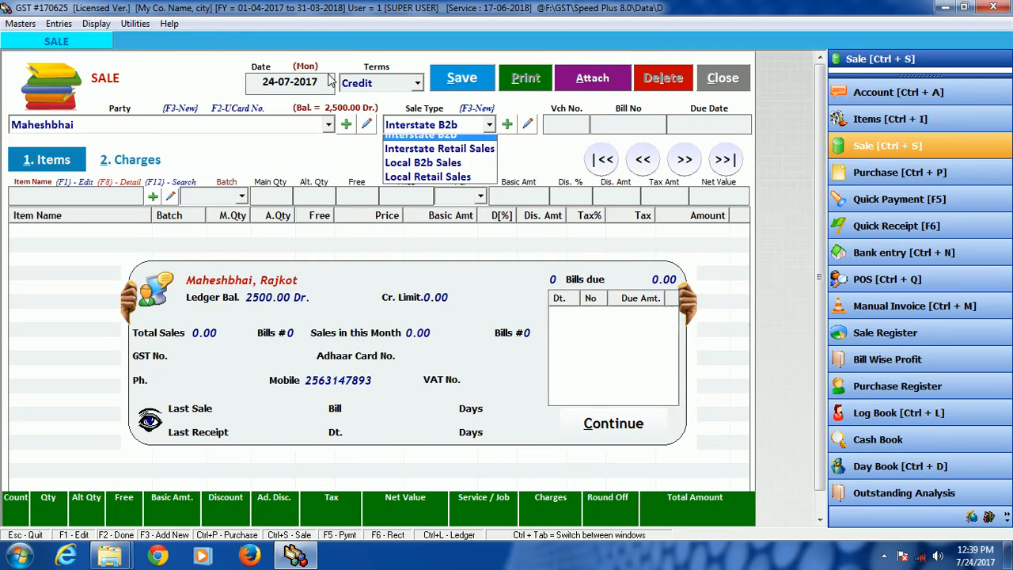
Step: Set the sale type to Local Retail Sales and accept the default voucher and bill numbers with no due date
{"action": "key", "text": "Down"}
{"action": "key", "text": "Down"}
{"action": "key", "text": "Down"}
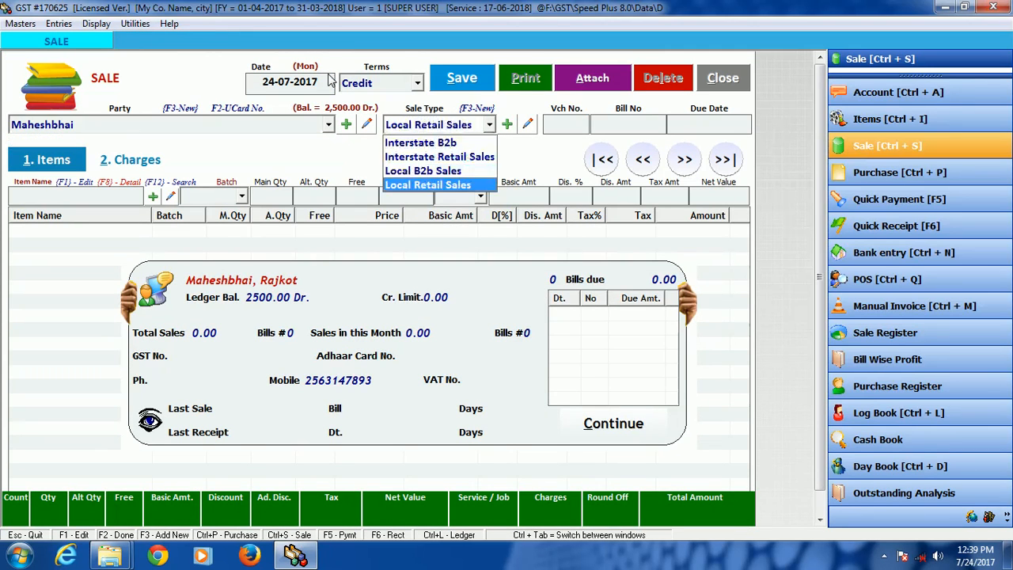
{"action": "key", "text": "Return"}
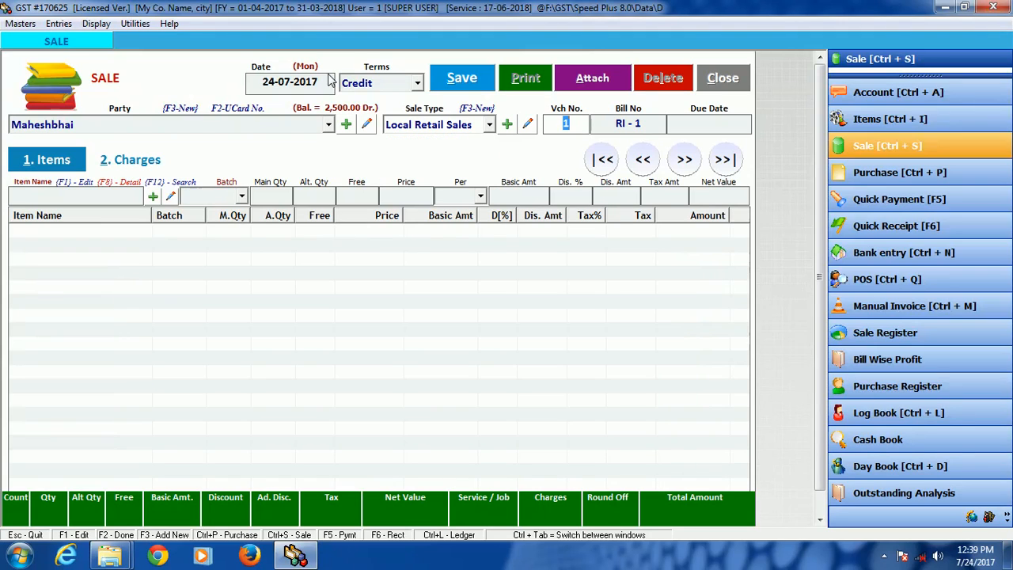
{"action": "key", "text": "Return"}
{"action": "key", "text": "Return"}
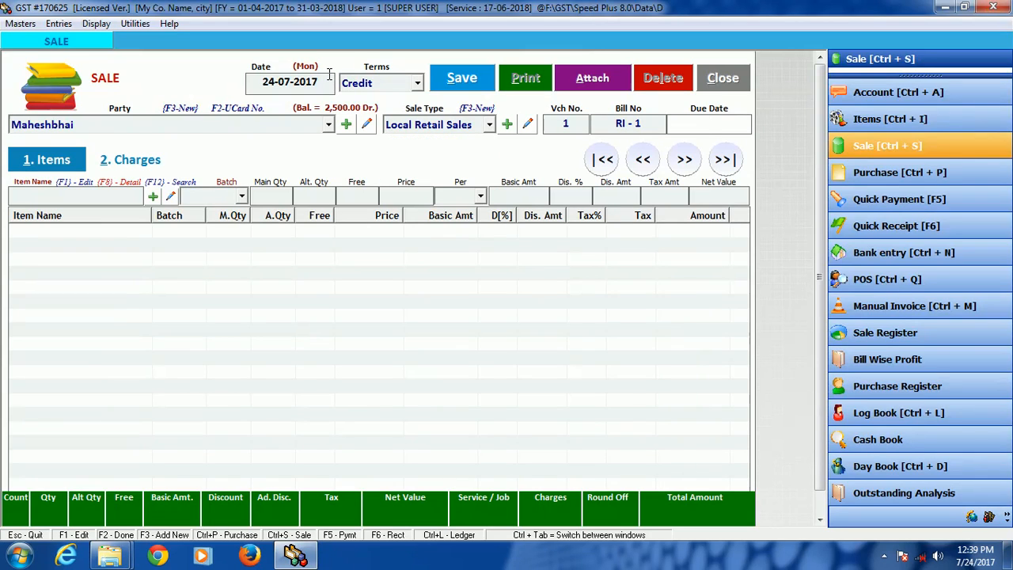
{"action": "key", "text": "Return"}
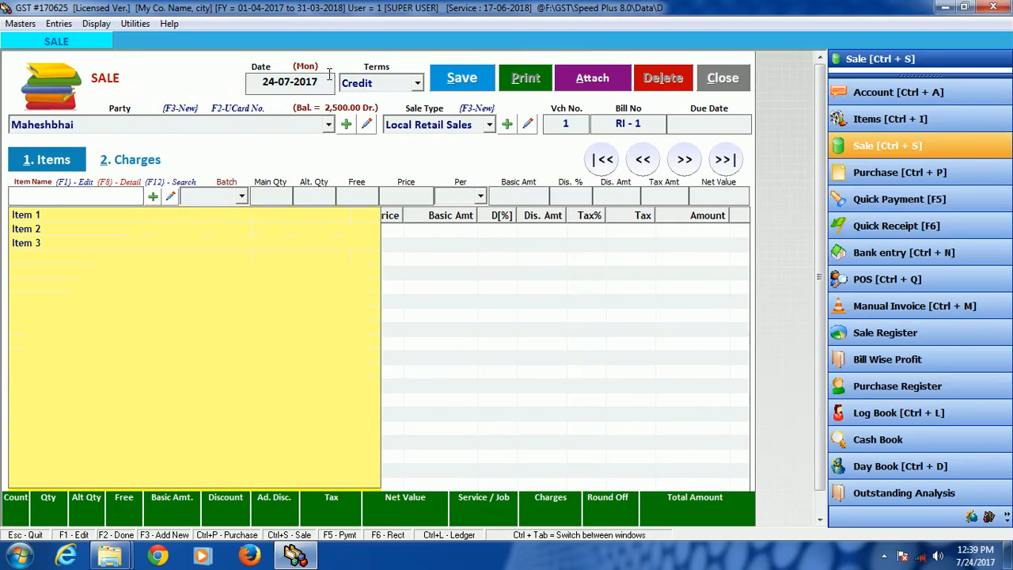
Step: Enter Item 1 on the sale bill with a quantity of 6 Pcs. at a net price of 100 inclusive of tax
{"action": "key", "text": "Down"}
{"action": "key", "text": "Return"}
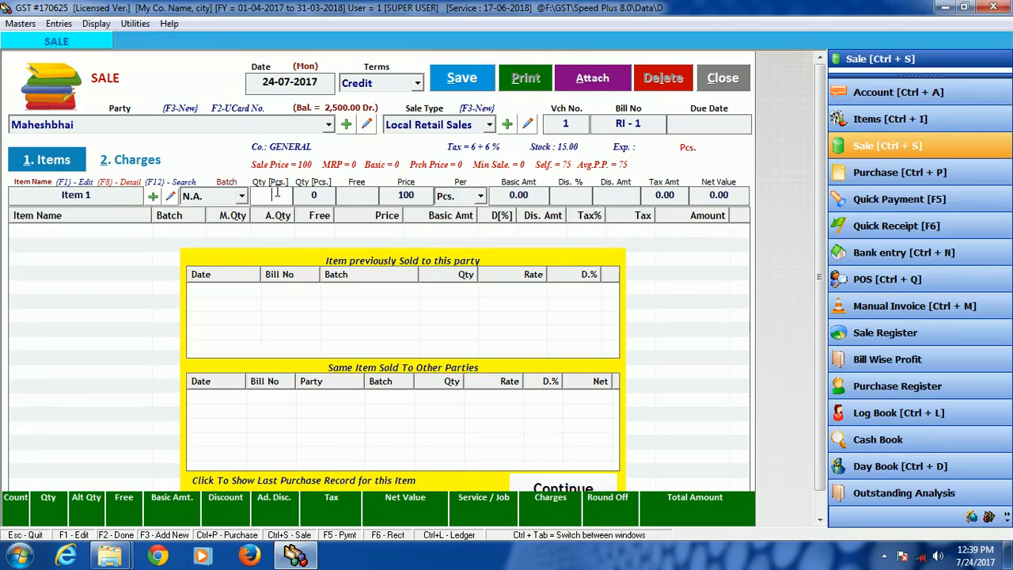
{"action": "type", "text": "6"}
{"action": "key", "text": "Return"}
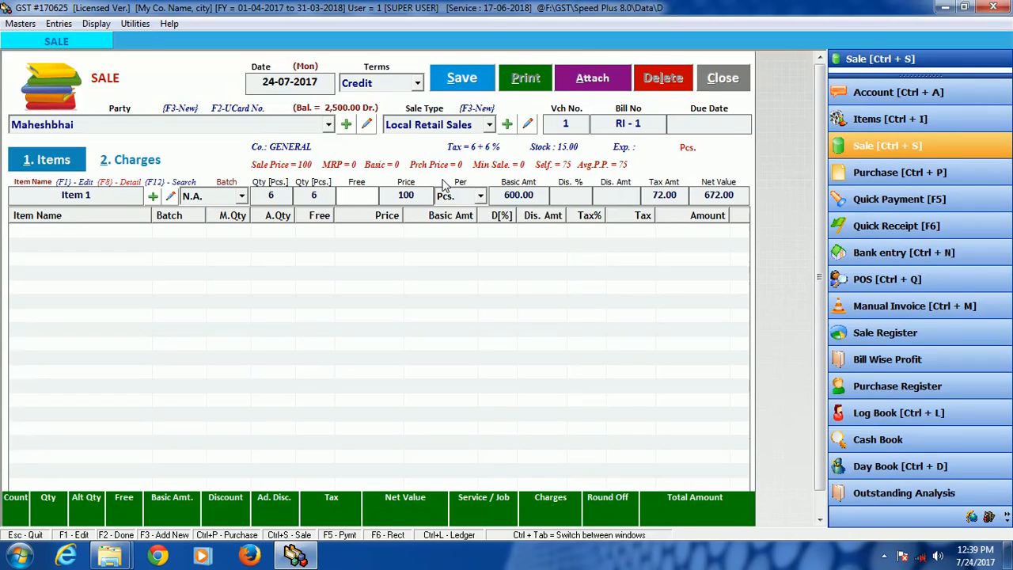
{"action": "key", "text": "Return"}
{"action": "key", "text": "Return"}
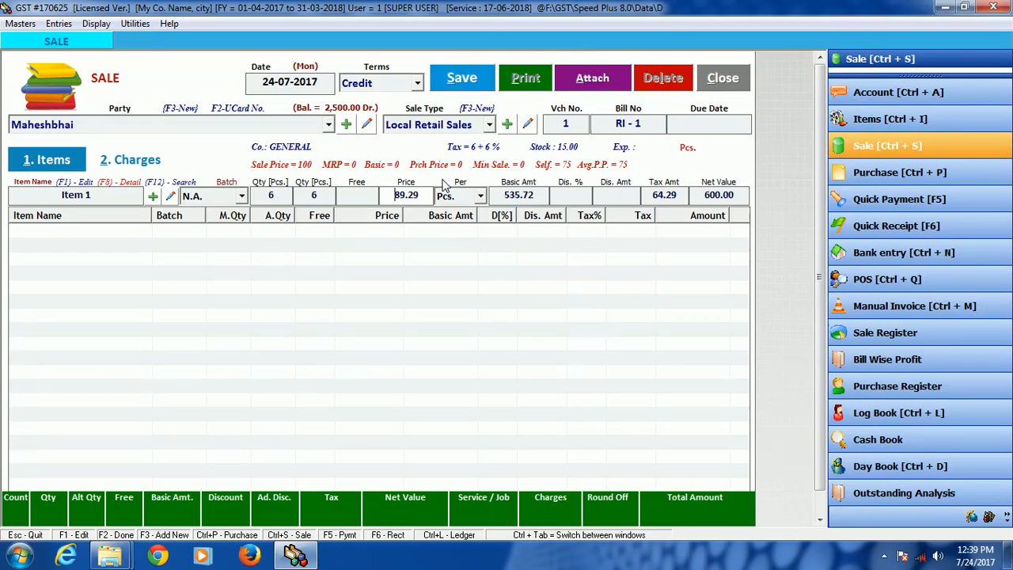
Step: Give Item 1 no discount and add its line to the sale bill
{"action": "key", "text": "Return"}
{"action": "key", "text": "Return"}
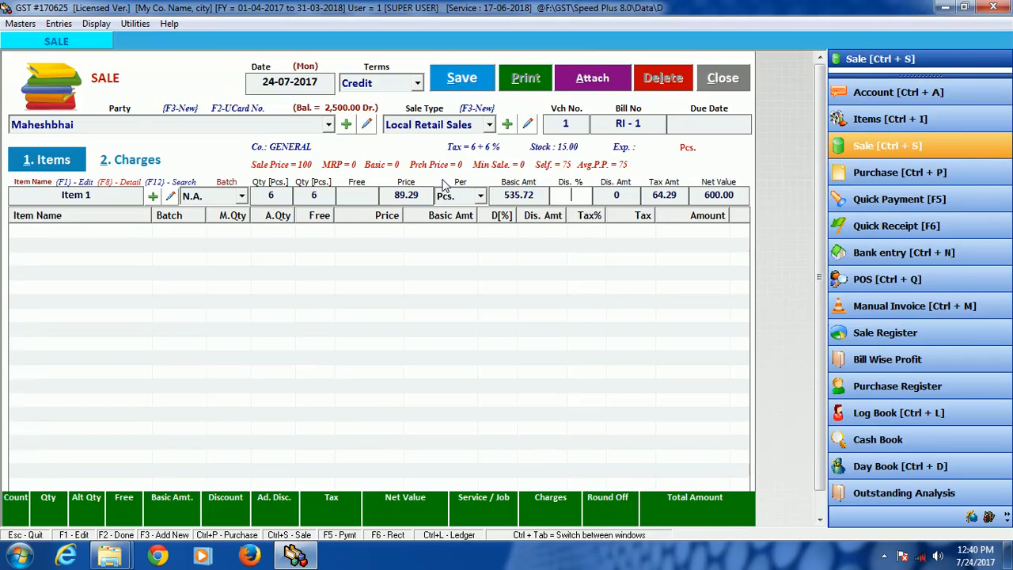
{"action": "key", "text": "Return"}
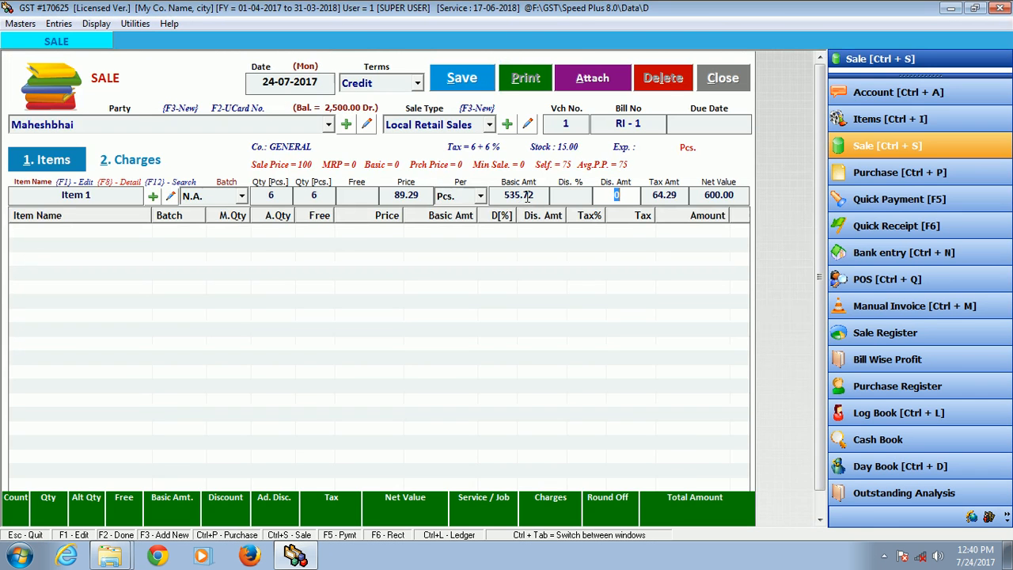
{"action": "key", "text": "Return"}
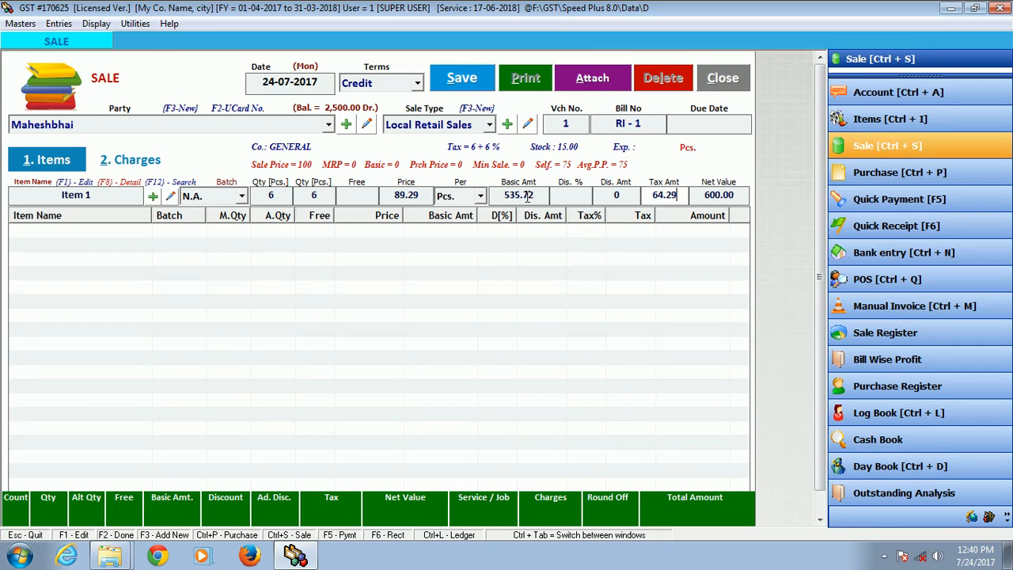
{"action": "key", "text": "Return"}
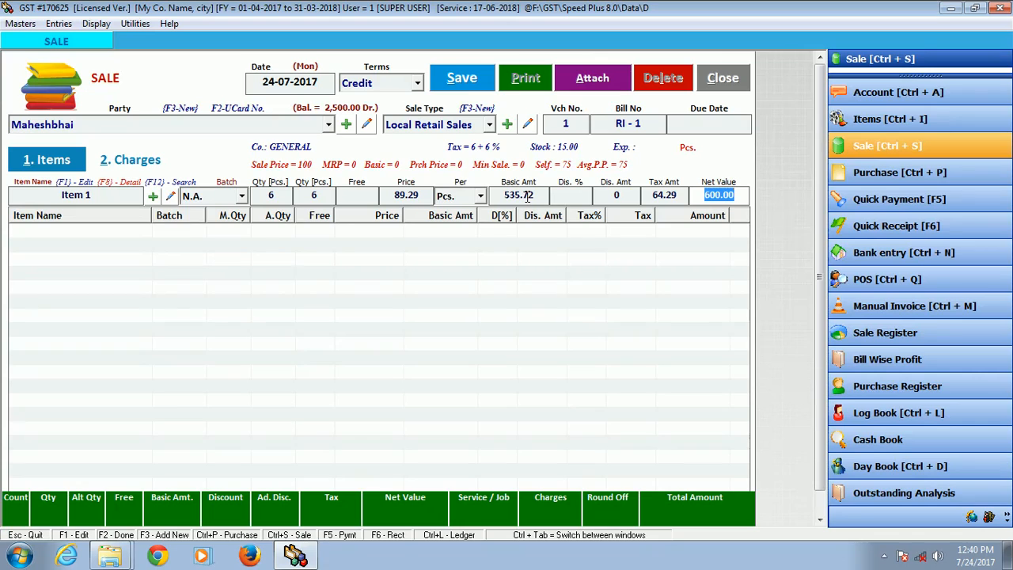
{"action": "key", "text": "Return"}
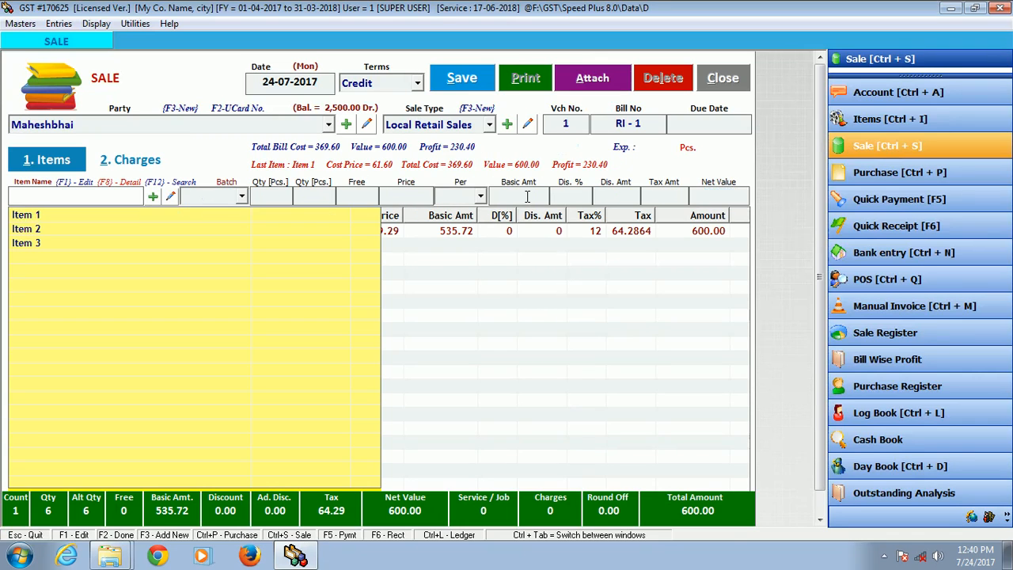
Step: Enter Item 2 on the sale bill with a quantity of 6 Kgs. at a net price of 170 inclusive of tax
{"action": "key", "text": "Down"}
{"action": "key", "text": "Down"}
{"action": "key", "text": "Return"}
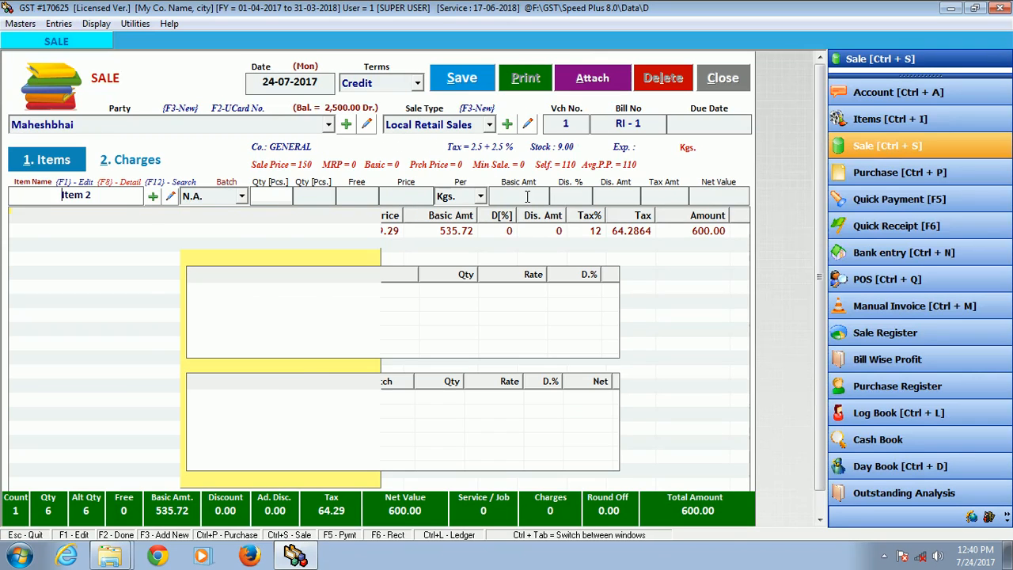
{"action": "type", "text": "6"}
{"action": "key", "text": "Return"}
{"action": "key", "text": "Return"}
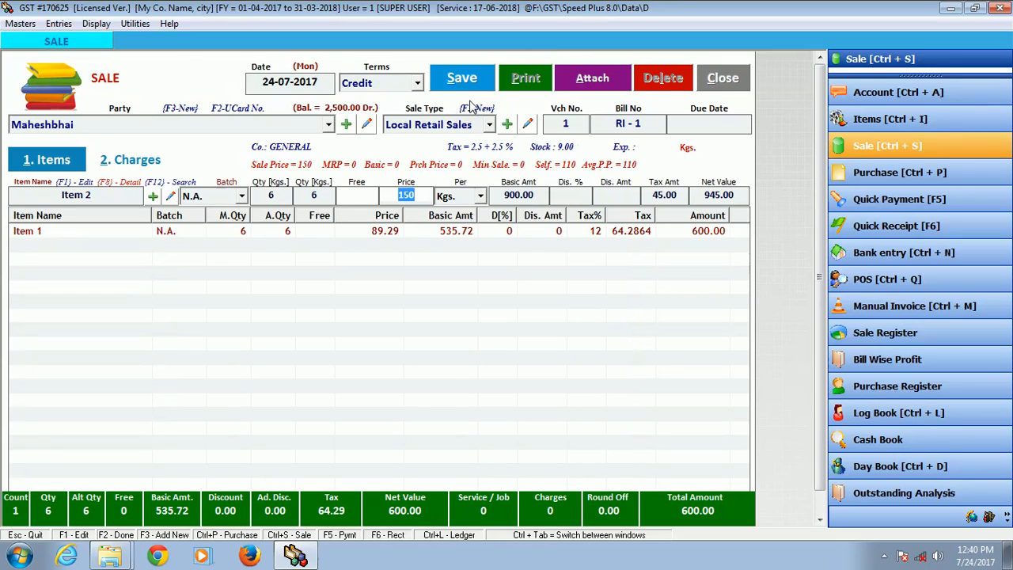
{"action": "key", "text": "Return"}
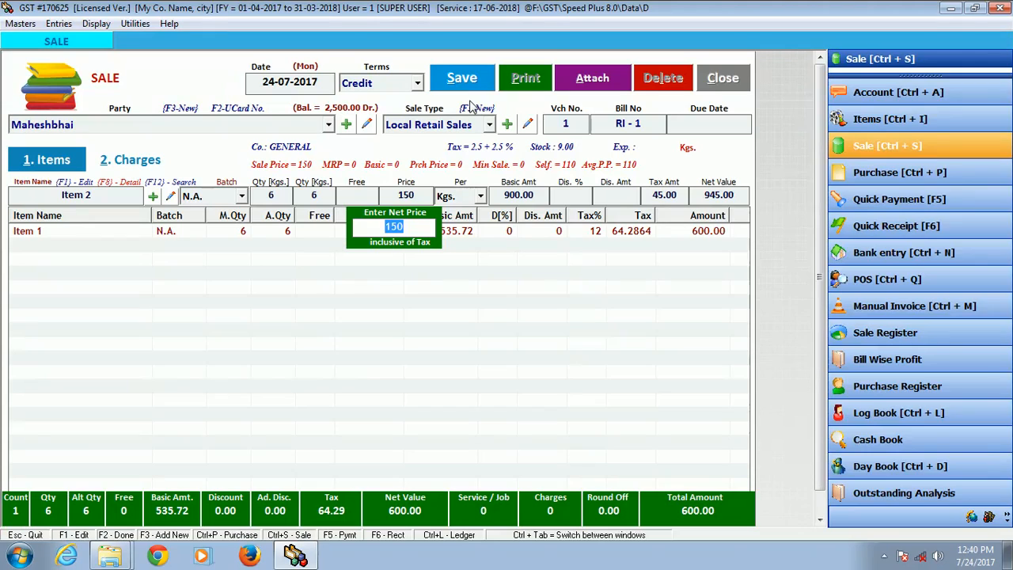
{"action": "type", "text": "170"}
{"action": "key", "text": "Return"}
{"action": "key", "text": "Return"}
{"action": "key", "text": "Return"}
{"action": "key", "text": "Return"}
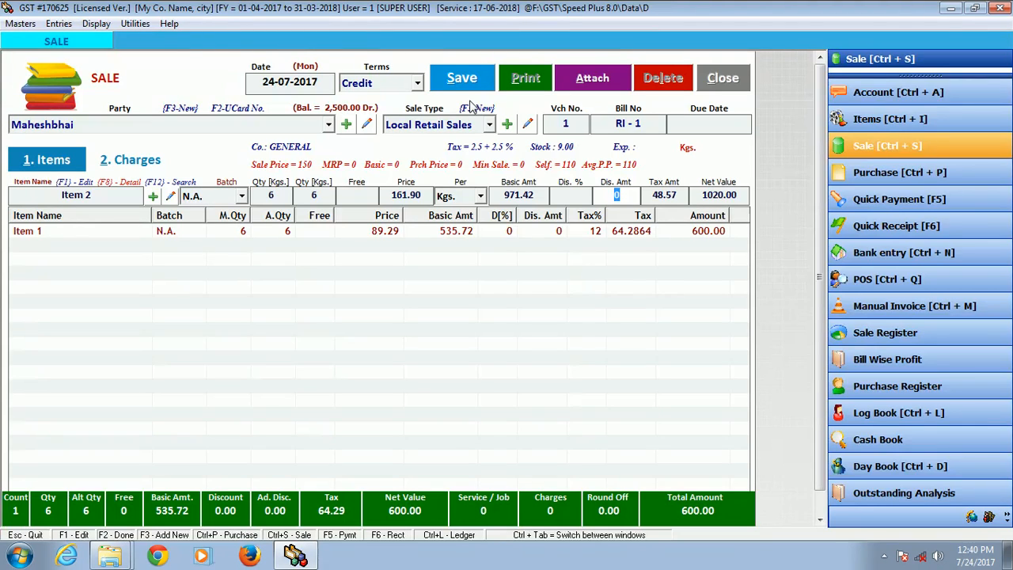
Step: Give Item 2 no discount and add its line to the sale bill
{"action": "key", "text": "Return"}
{"action": "key", "text": "Return"}
{"action": "key", "text": "Return"}
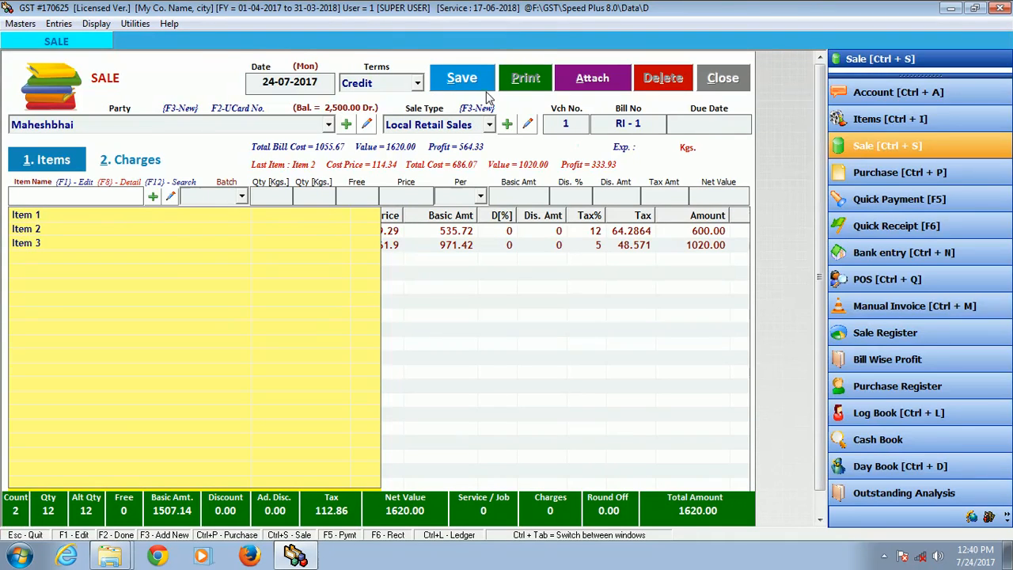
Step: Save the sale bill and open its print options
{"action": "left_click", "coordinate": [471, 87]}
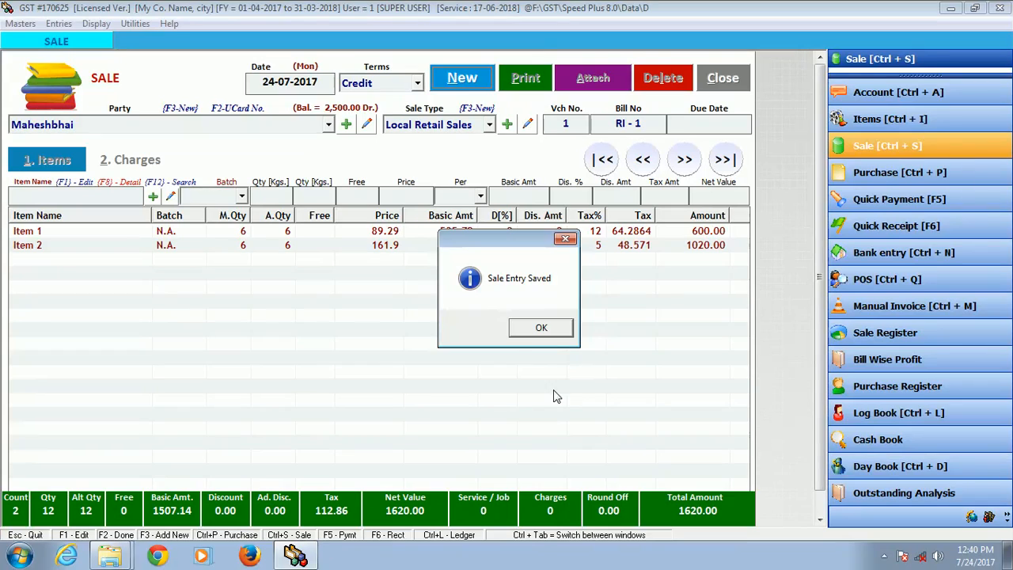
{"action": "left_click", "coordinate": [539, 329]}
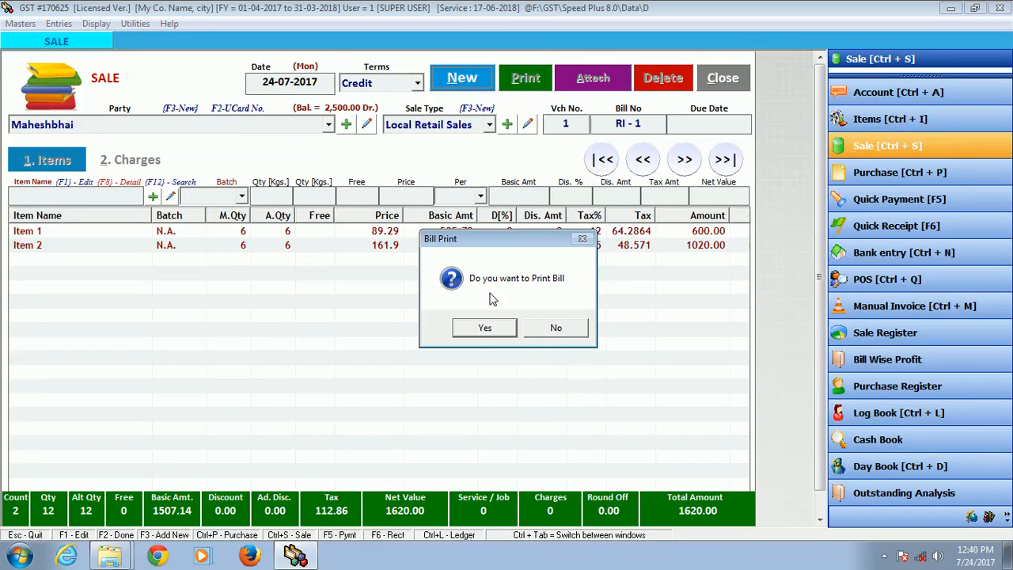
{"action": "left_click", "coordinate": [485, 328]}
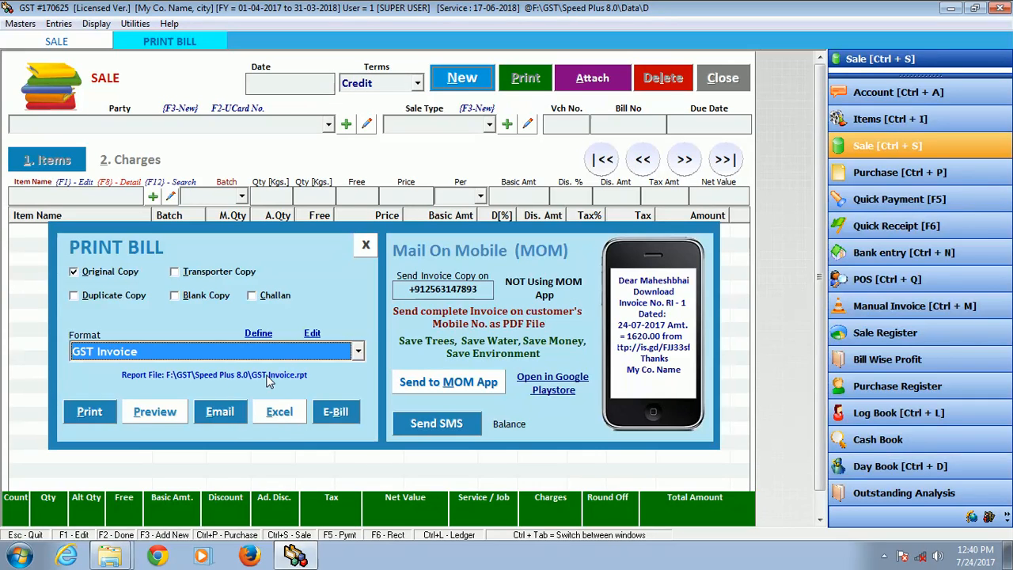
Step: Preview the bill's original copy in the GST Invoice format, examine its items and tax totals, and close the preview and print options
{"action": "left_click", "coordinate": [155, 415]}
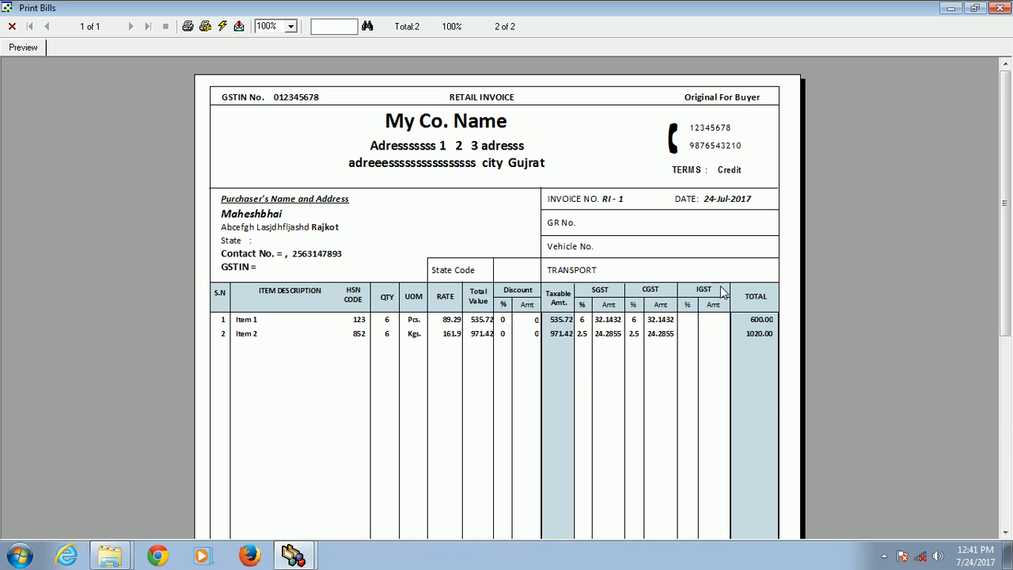
{"action": "left_click_drag", "start_coordinate": [1007, 207], "coordinate": [1006, 397]}
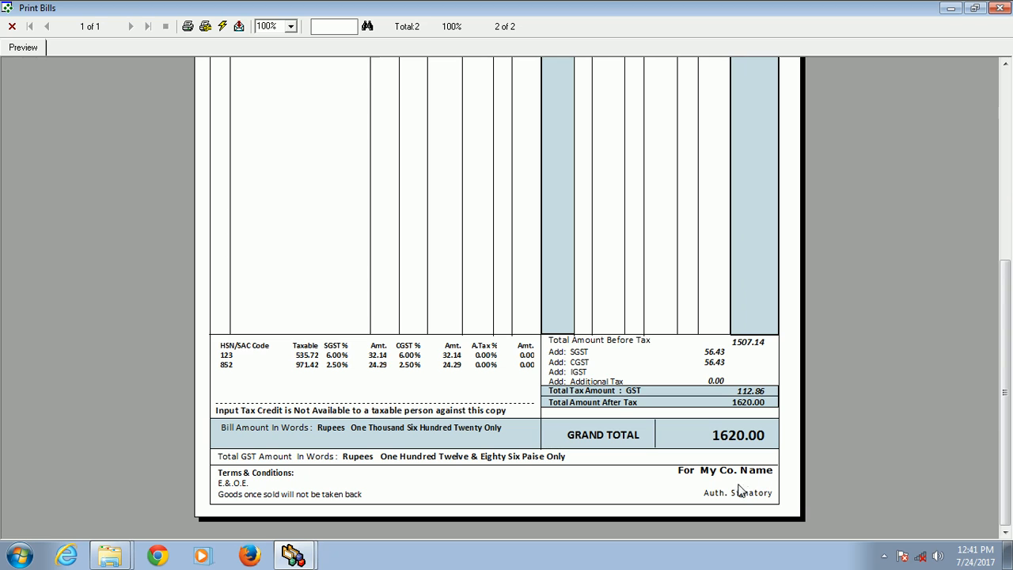
{"action": "left_click", "coordinate": [1001, 306]}
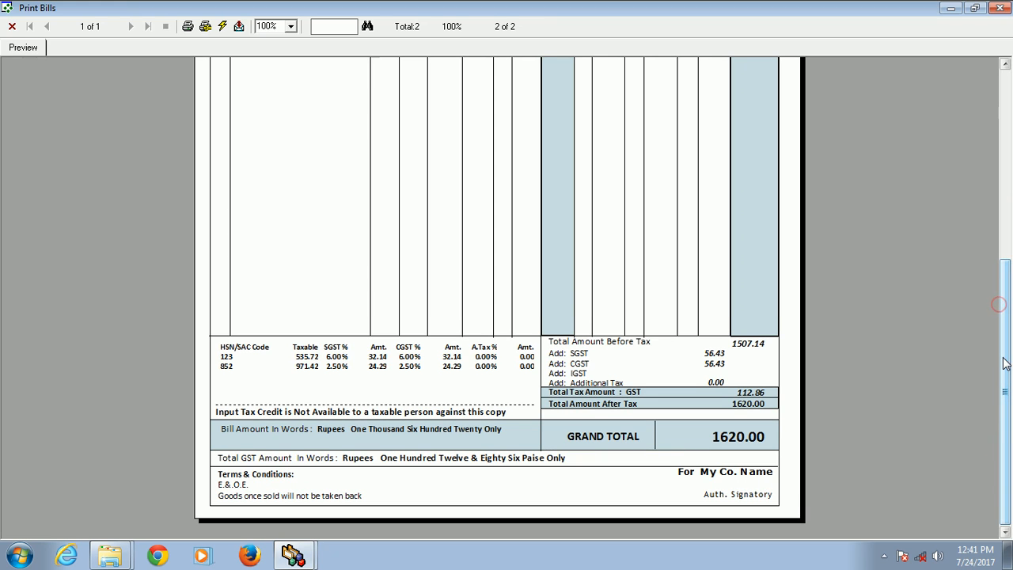
{"action": "left_click_drag", "start_coordinate": [1004, 360], "coordinate": [1002, 163]}
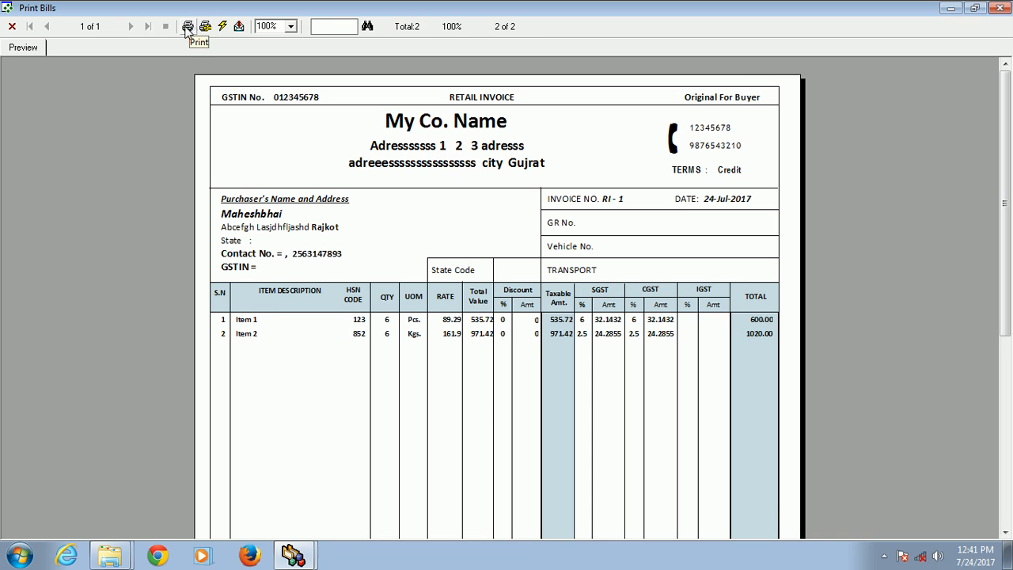
{"action": "right_click", "coordinate": [779, 6]}
{"action": "left_click", "coordinate": [807, 97]}
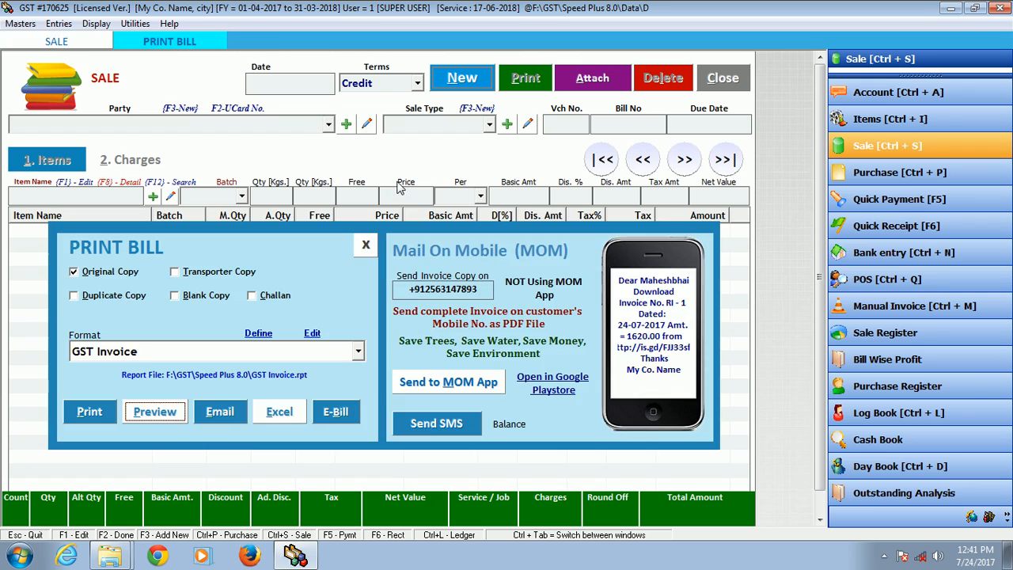
{"action": "key", "text": "Escape"}
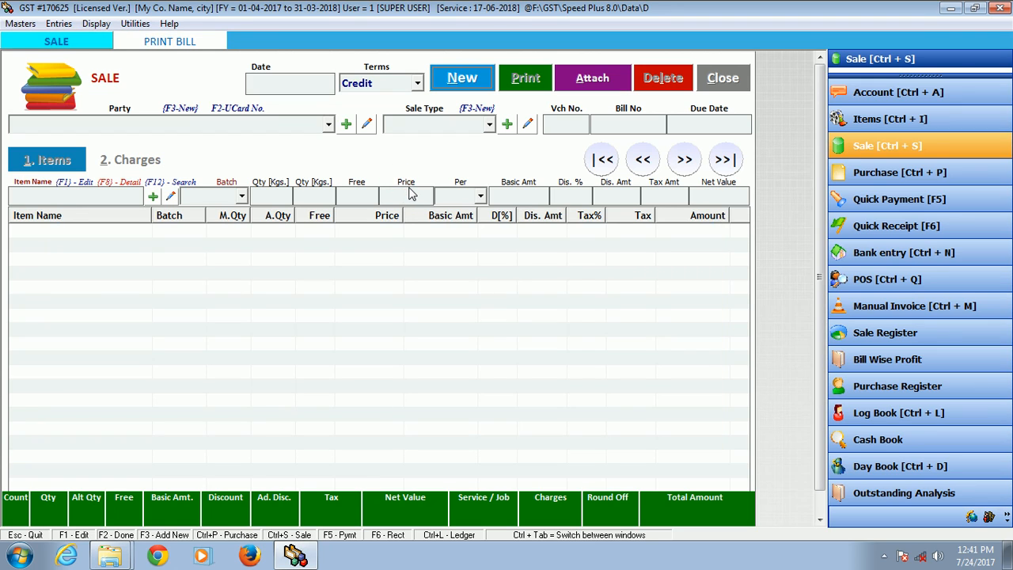